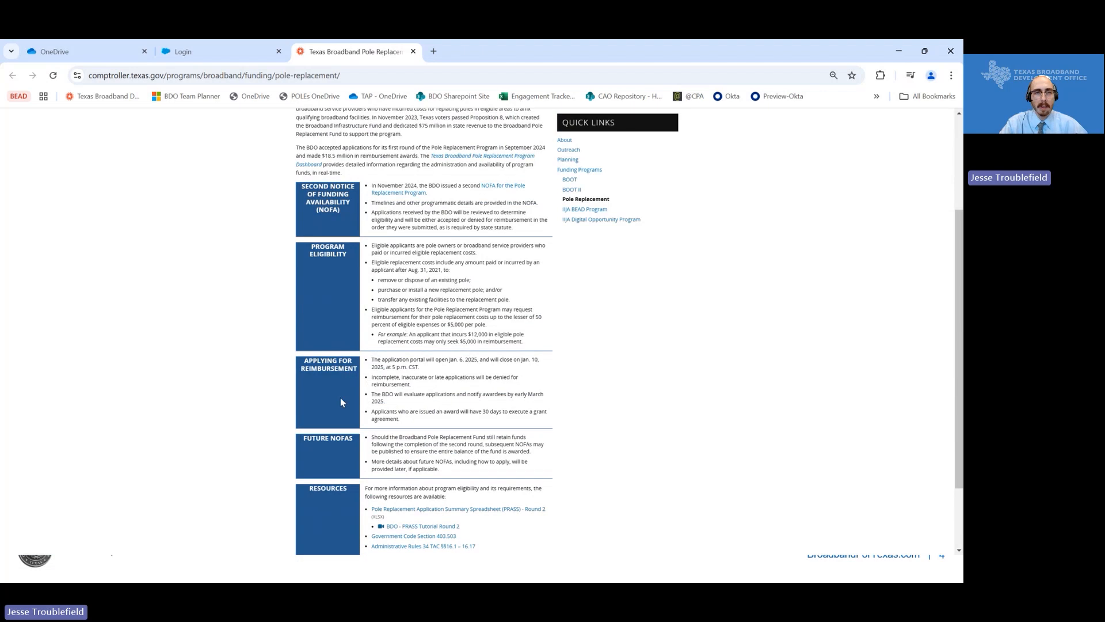
- From the Pole Replacement page, open the second-round NOFA solicitation (BDO-NOFA-004) on Texas SmartBuy
{"action": "scroll", "coordinate": [340, 402], "scroll_direction": "up", "scroll_amount": 1}
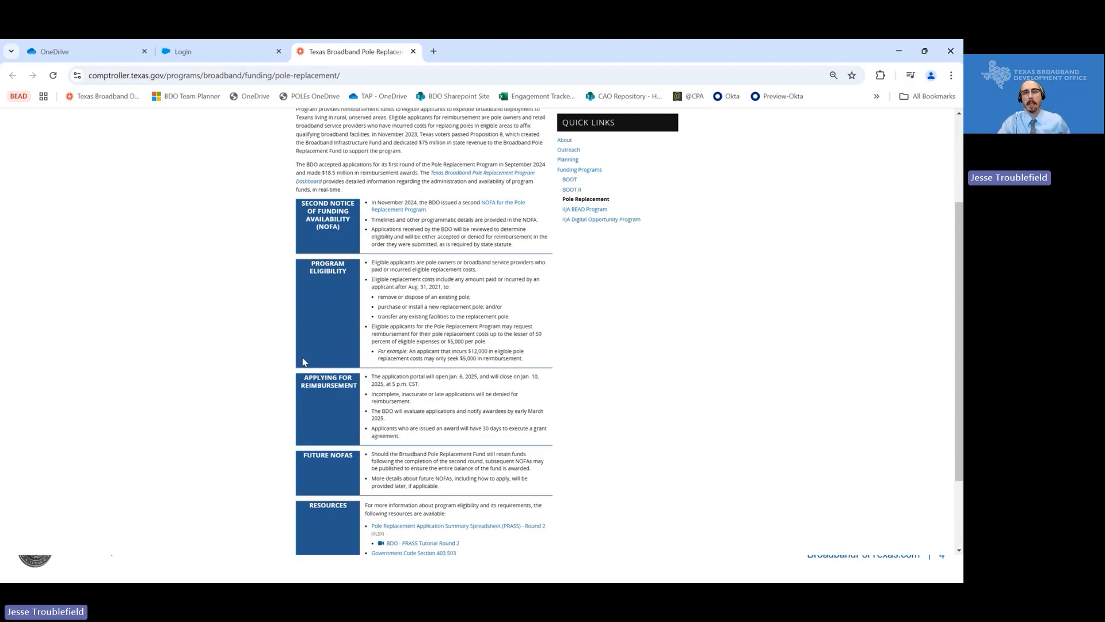
{"action": "scroll", "coordinate": [305, 362], "scroll_direction": "up", "scroll_amount": 1}
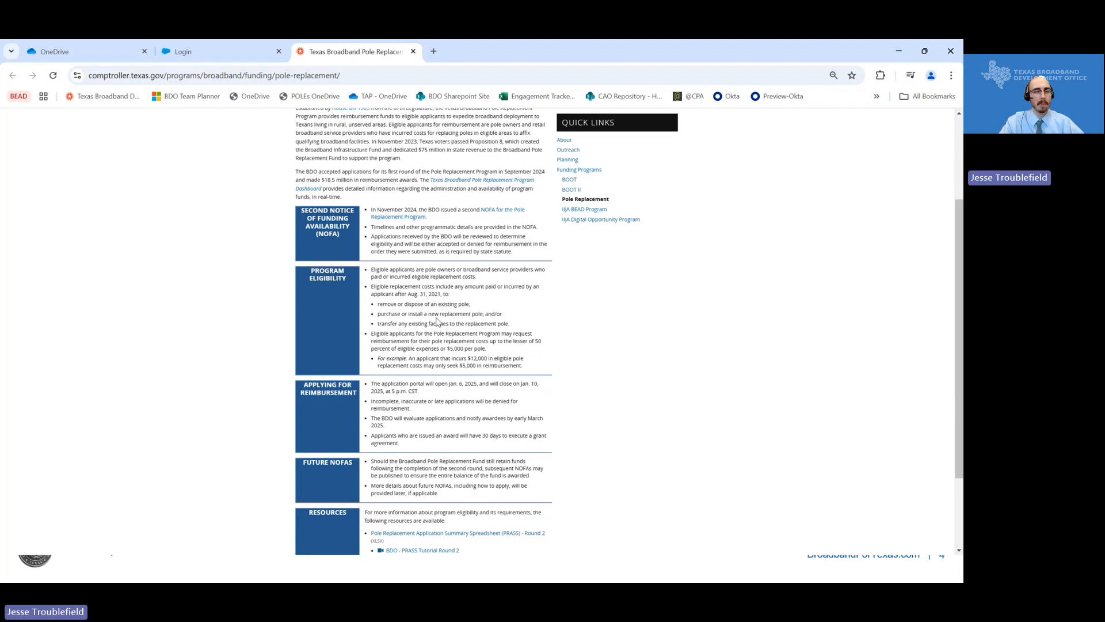
{"action": "left_click", "coordinate": [486, 213]}
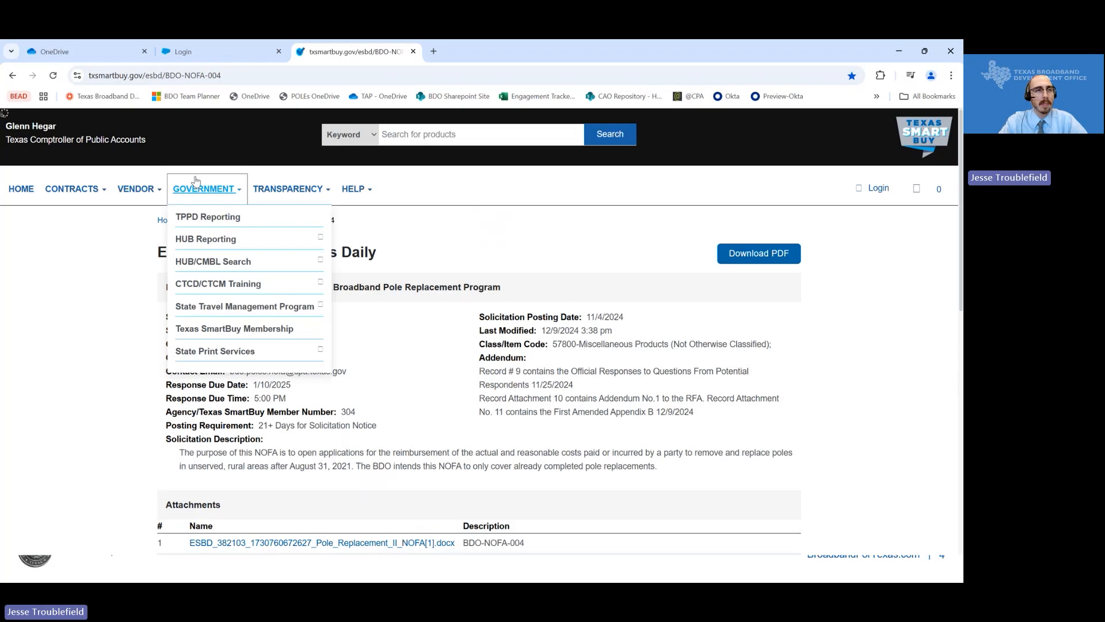
- Review the NOFA's 11 attachments (Appendices A–G, addenda), then return to the Pole Replacement page
{"action": "mouse_move", "coordinate": [160, 198]}
{"action": "scroll", "coordinate": [260, 401], "scroll_direction": "down", "scroll_amount": 7}
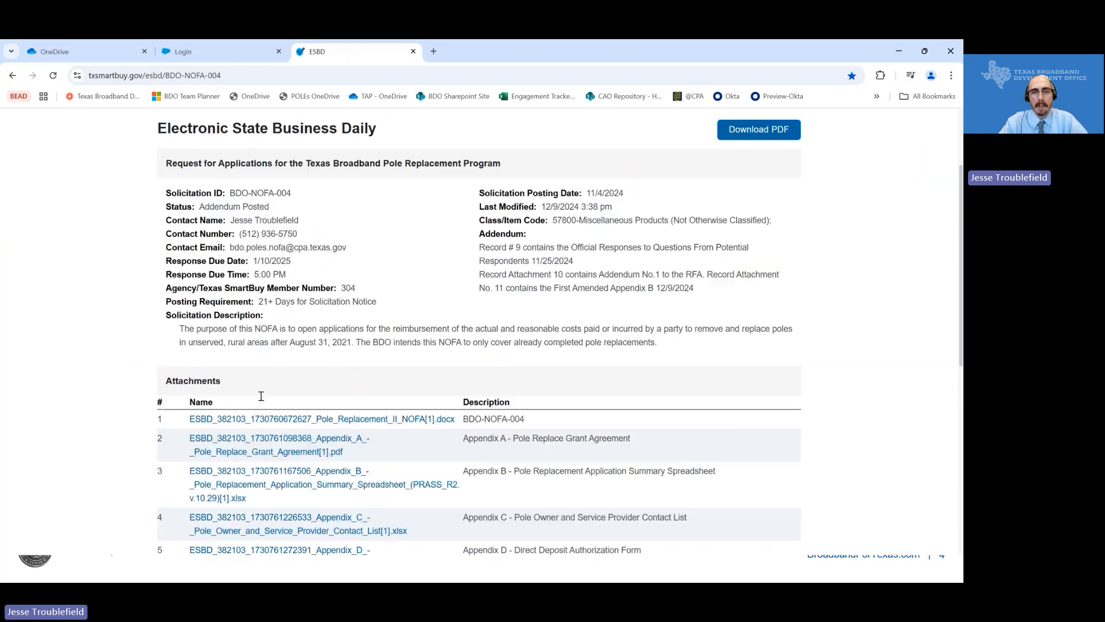
{"action": "scroll", "coordinate": [261, 397], "scroll_direction": "down", "scroll_amount": 1}
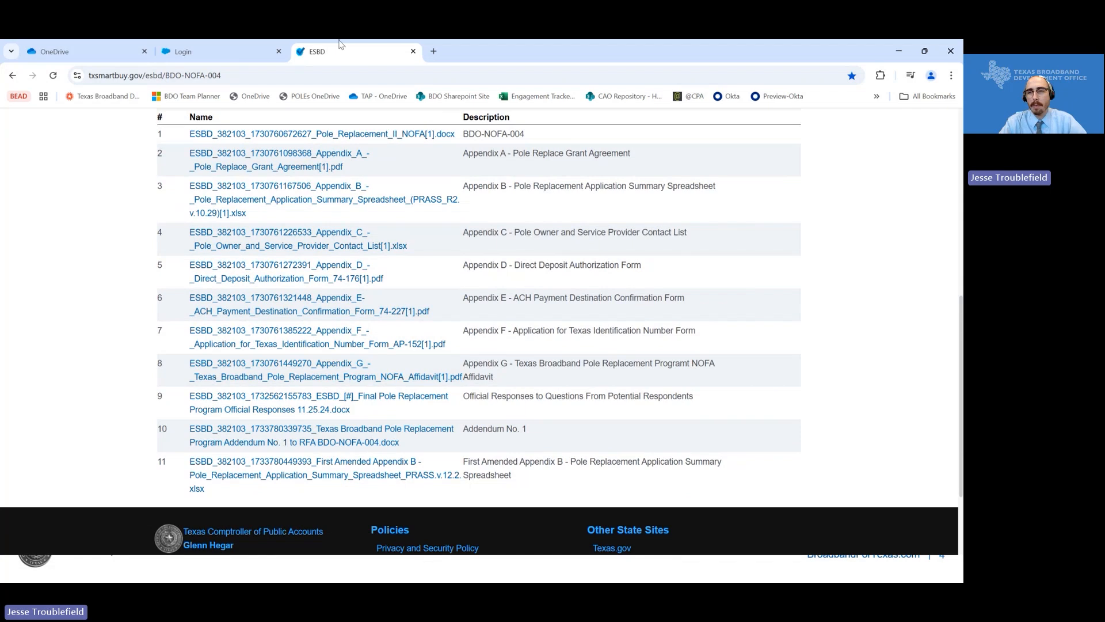
{"action": "left_click", "coordinate": [260, 56]}
{"action": "left_click", "coordinate": [366, 50]}
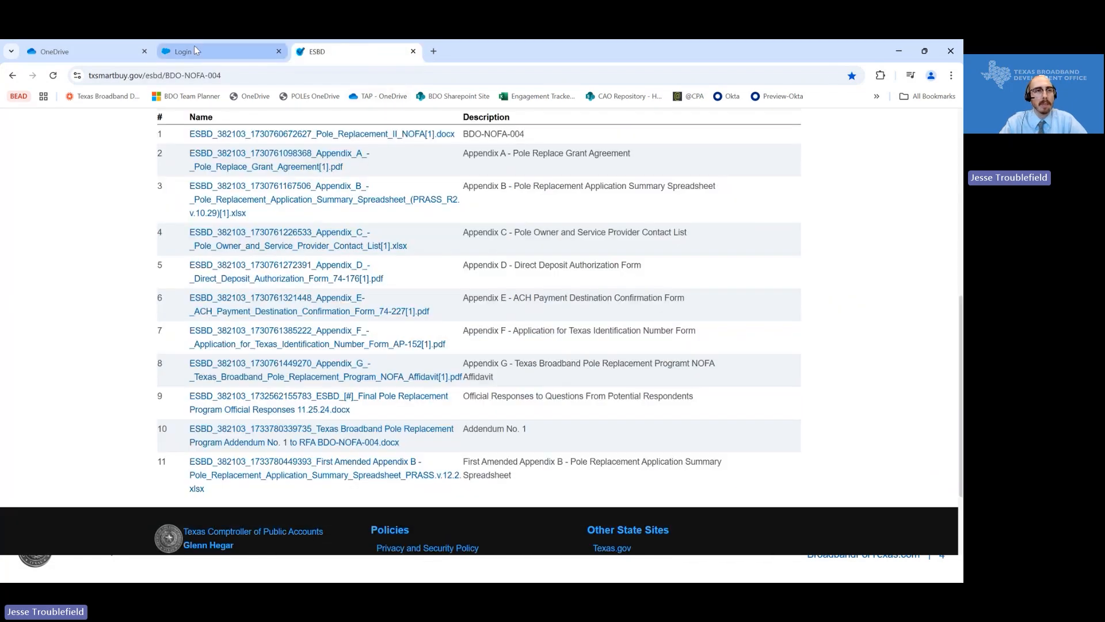
{"action": "left_click", "coordinate": [13, 75]}
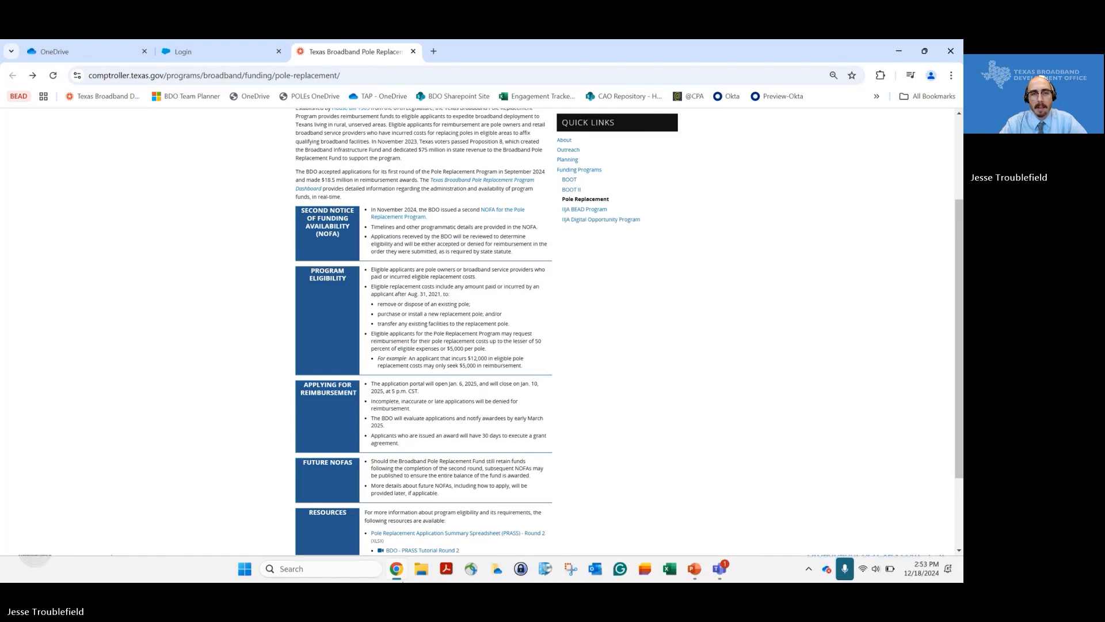
- Skim the rest of the Pole Replacement page, then bring up the portal's Login sign-in page
{"action": "scroll", "coordinate": [479, 457], "scroll_direction": "down", "scroll_amount": 1}
{"action": "scroll", "coordinate": [491, 403], "scroll_direction": "up", "scroll_amount": 2}
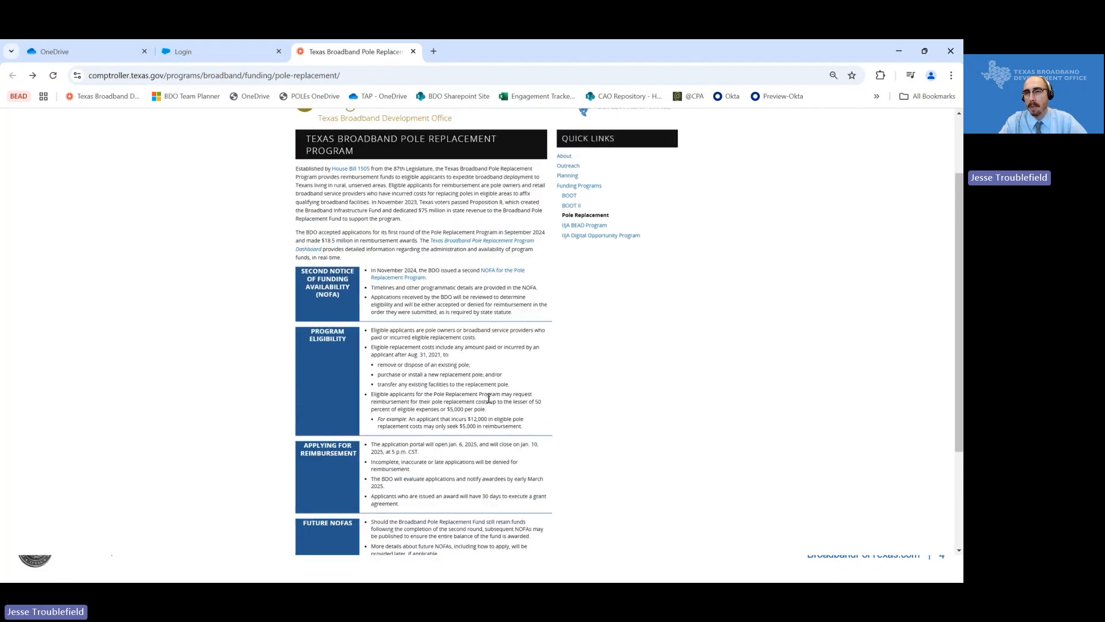
{"action": "scroll", "coordinate": [411, 395], "scroll_direction": "down", "scroll_amount": 1}
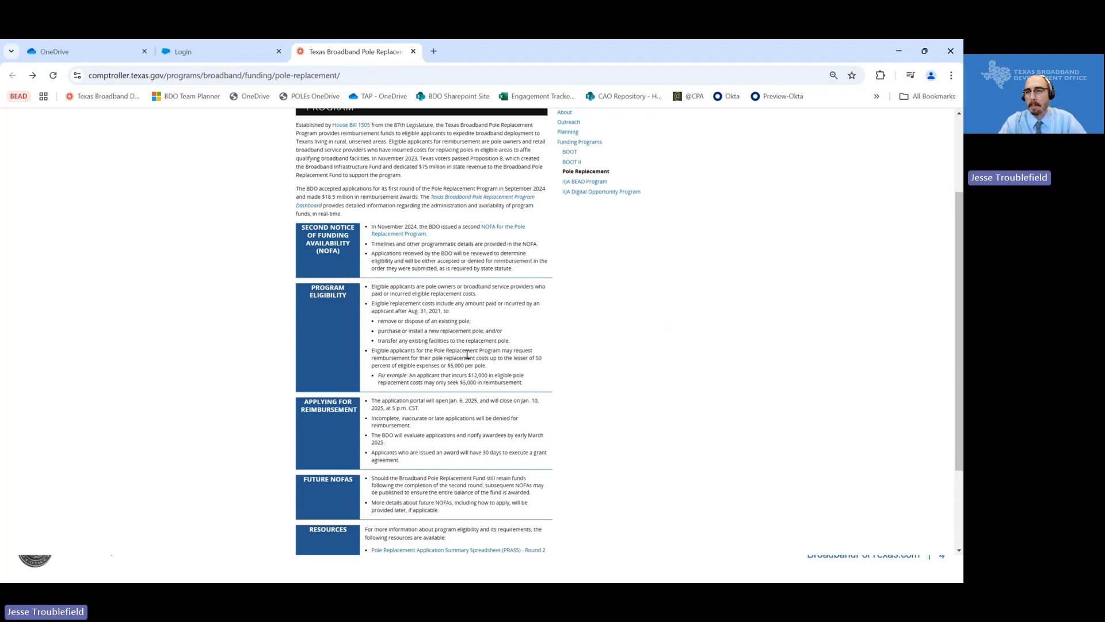
{"action": "scroll", "coordinate": [568, 396], "scroll_direction": "down", "scroll_amount": 1}
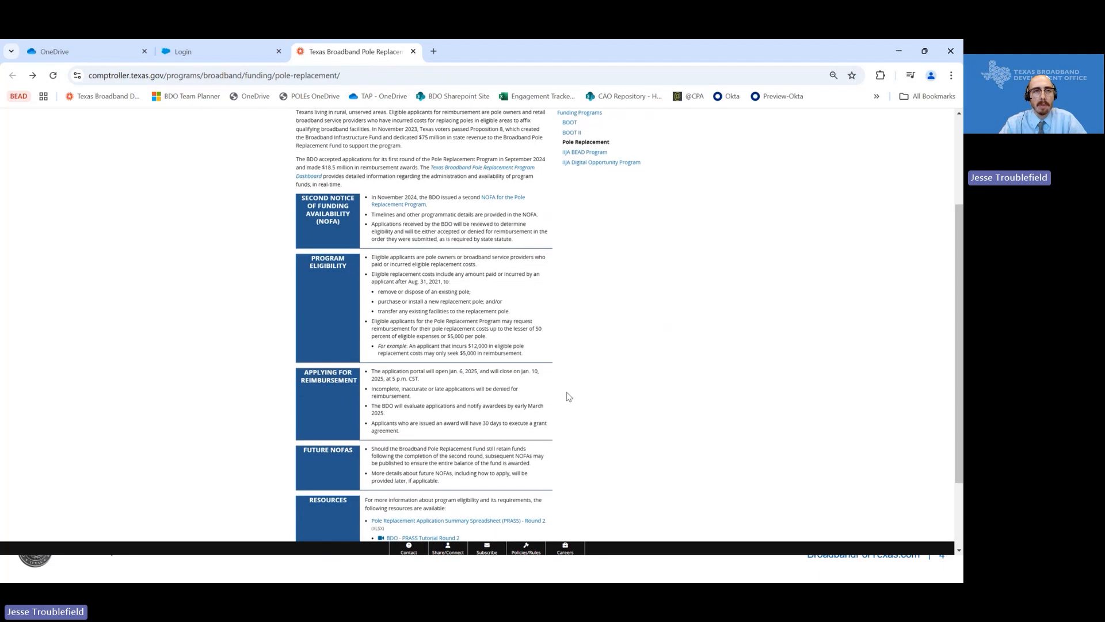
{"action": "left_click", "coordinate": [202, 58]}
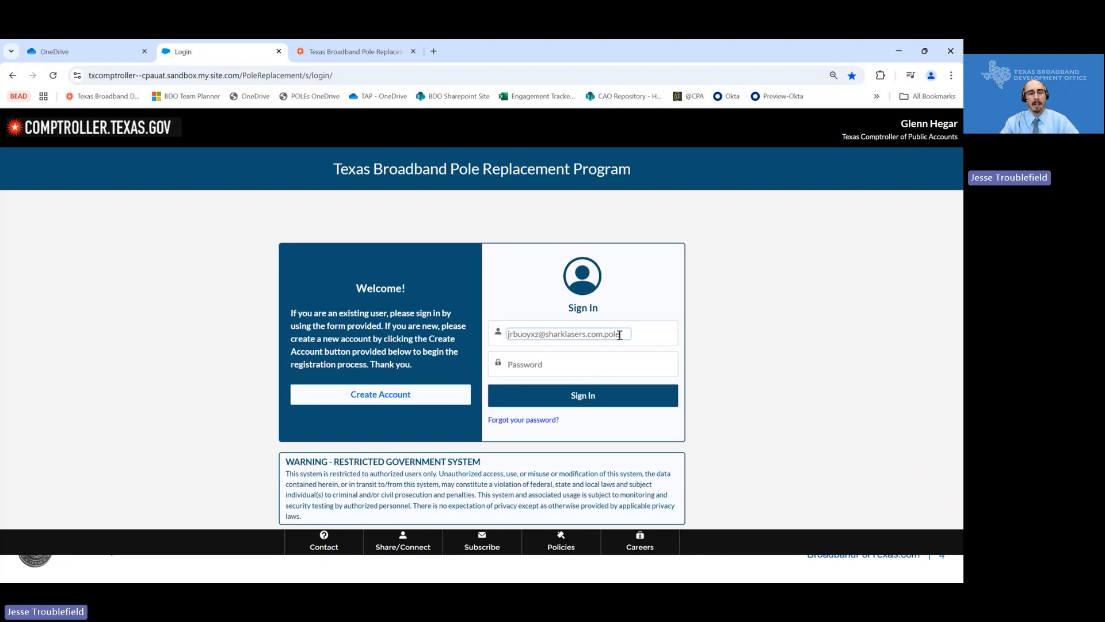
- Sign in with the pre-filled test e-mail and the account password
{"action": "double_click", "coordinate": [619, 334]}
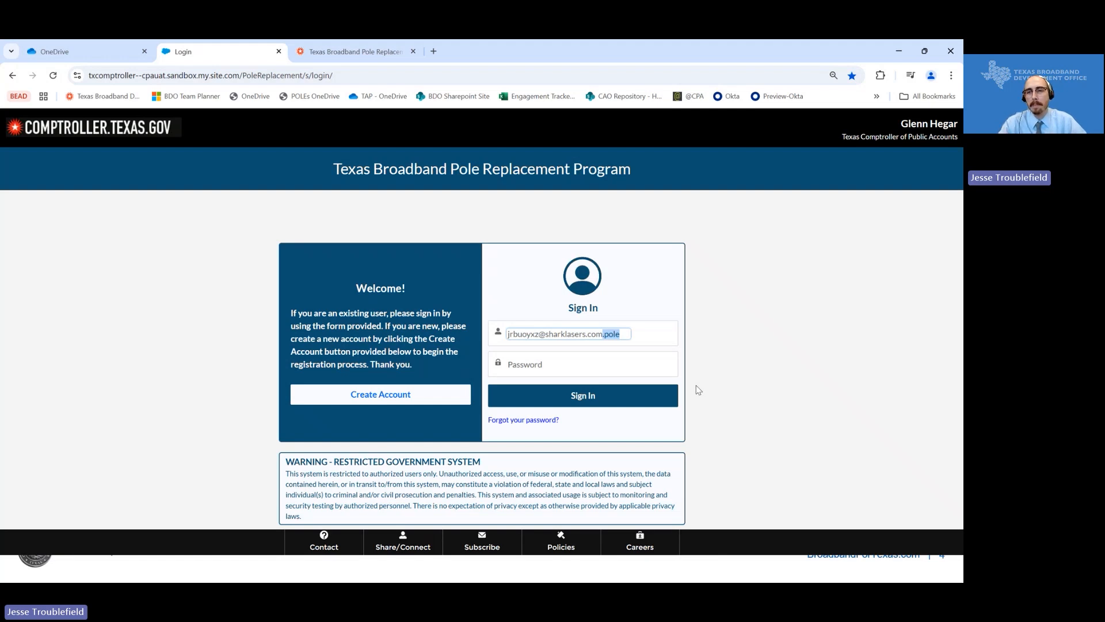
{"action": "left_click", "coordinate": [578, 367]}
{"action": "type", "text": "••"}
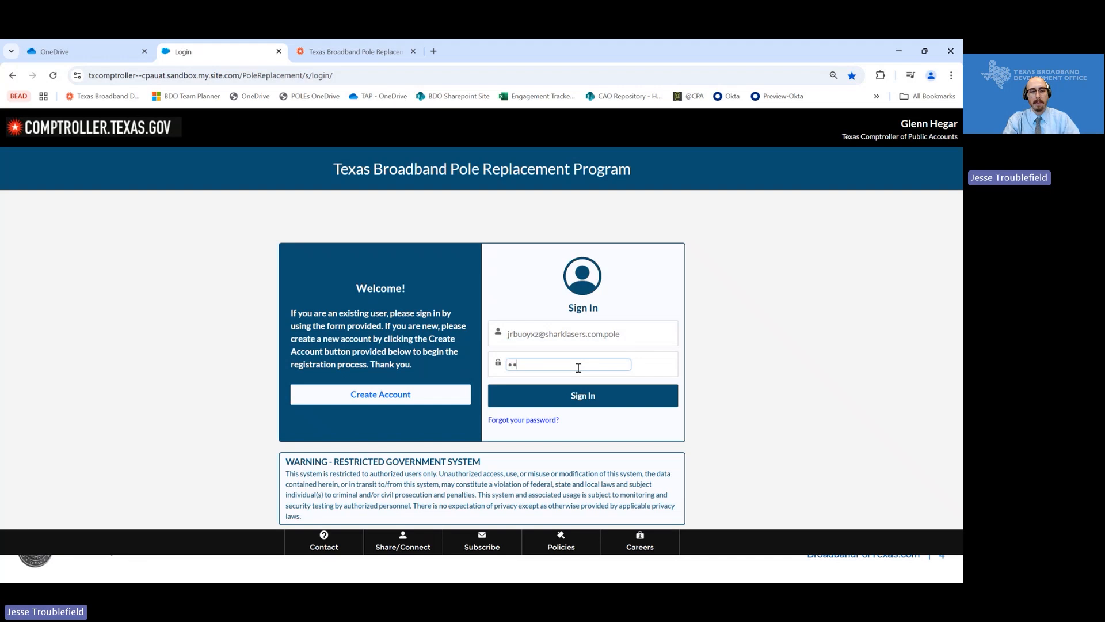
{"action": "type", "text": "•••••••••••••"}
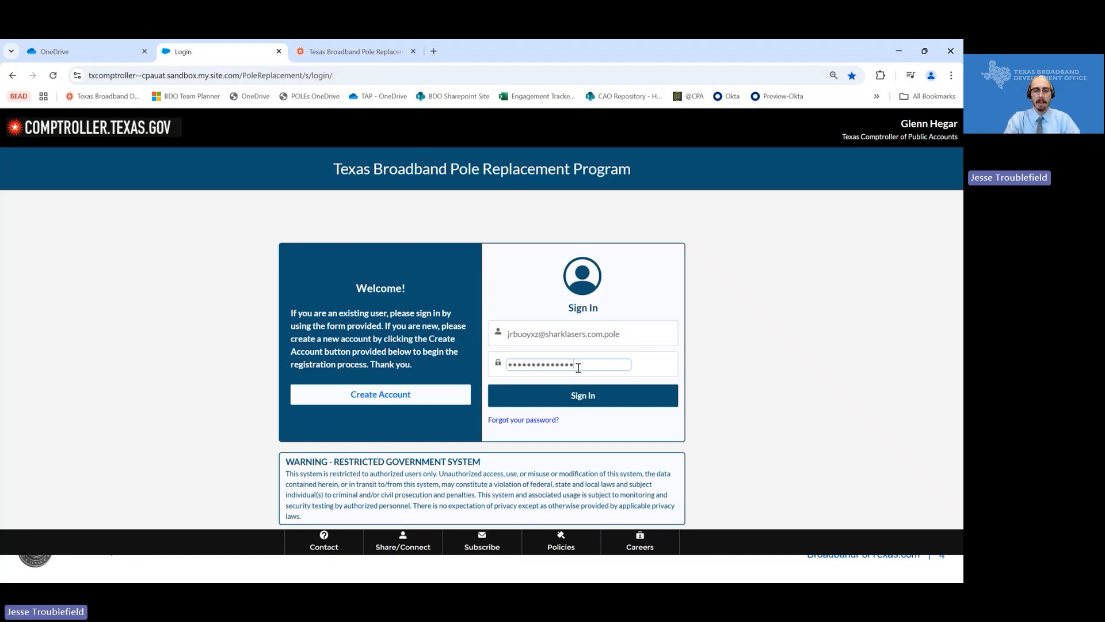
{"action": "left_click", "coordinate": [587, 402]}
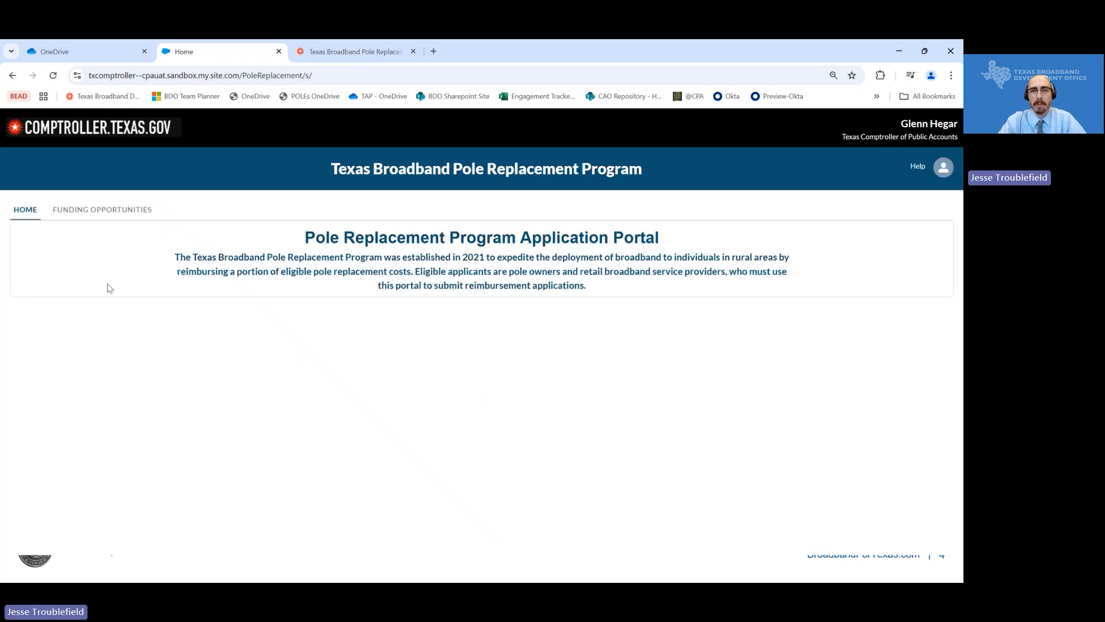
- Start a new application with Apply Now from the Funding Opportunities listing
{"action": "left_click", "coordinate": [74, 210]}
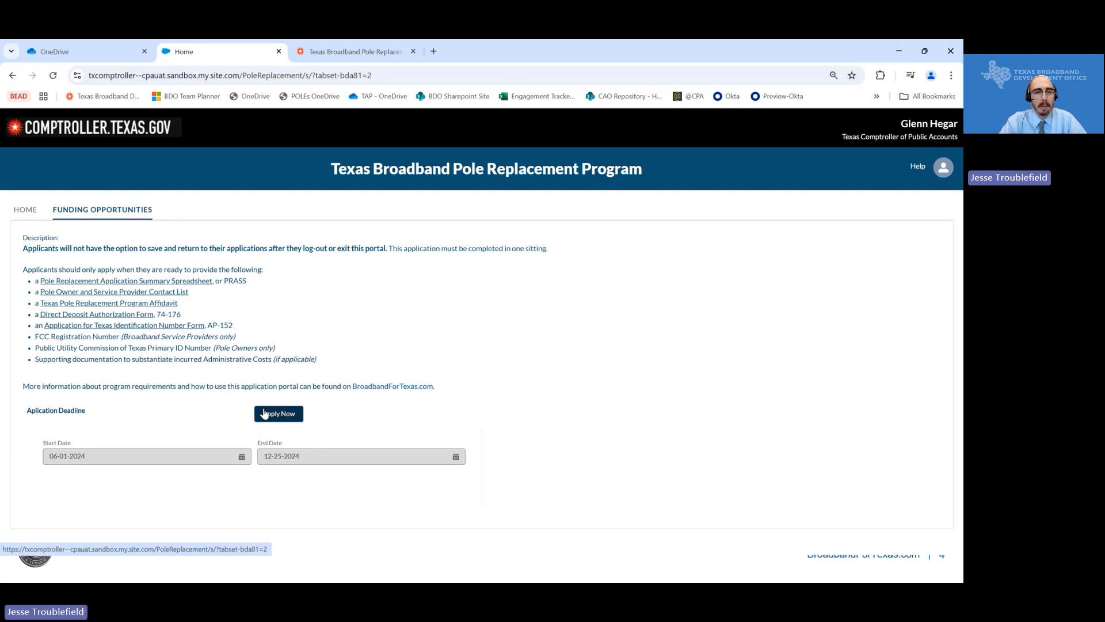
{"action": "left_click", "coordinate": [284, 417]}
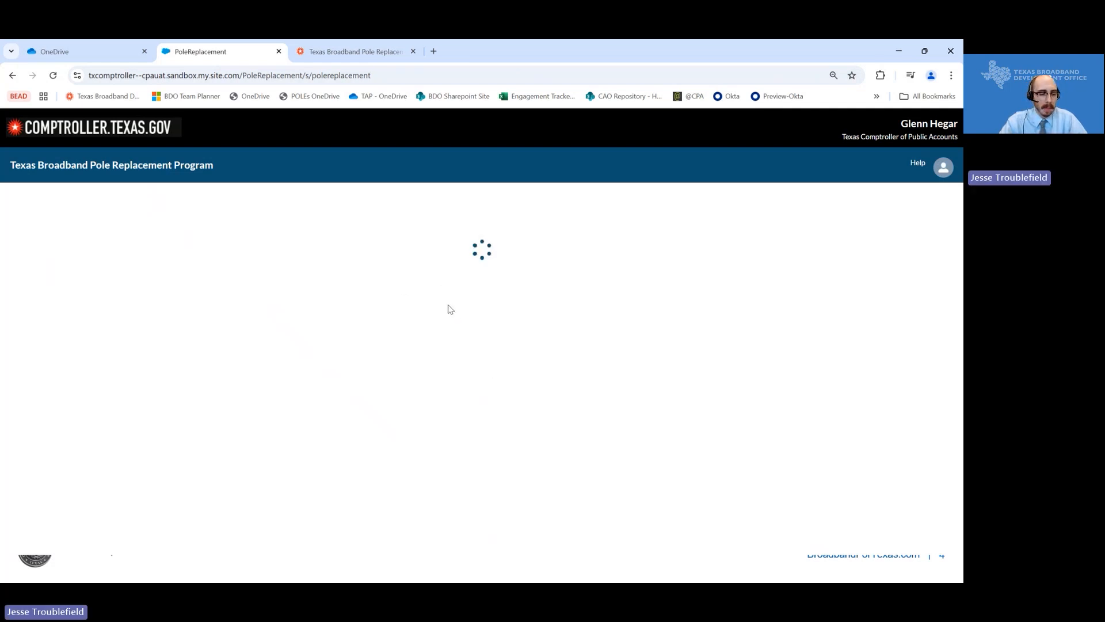
- Set the applicant type to both broadband service provider and pole owner
{"action": "left_click", "coordinate": [337, 258]}
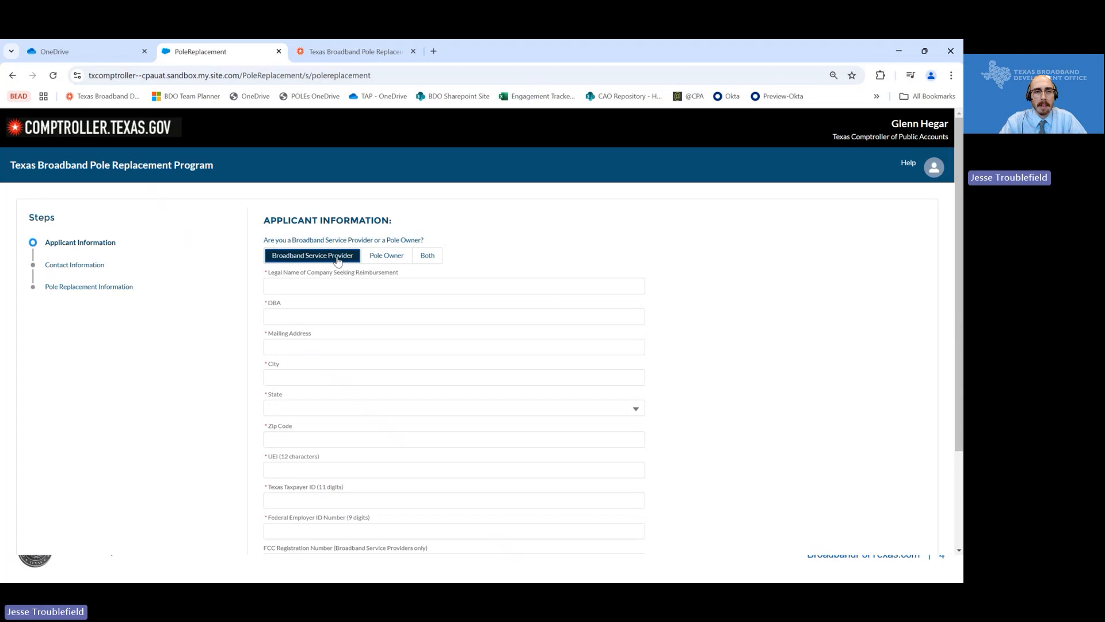
{"action": "left_click", "coordinate": [379, 257]}
{"action": "left_click", "coordinate": [427, 256]}
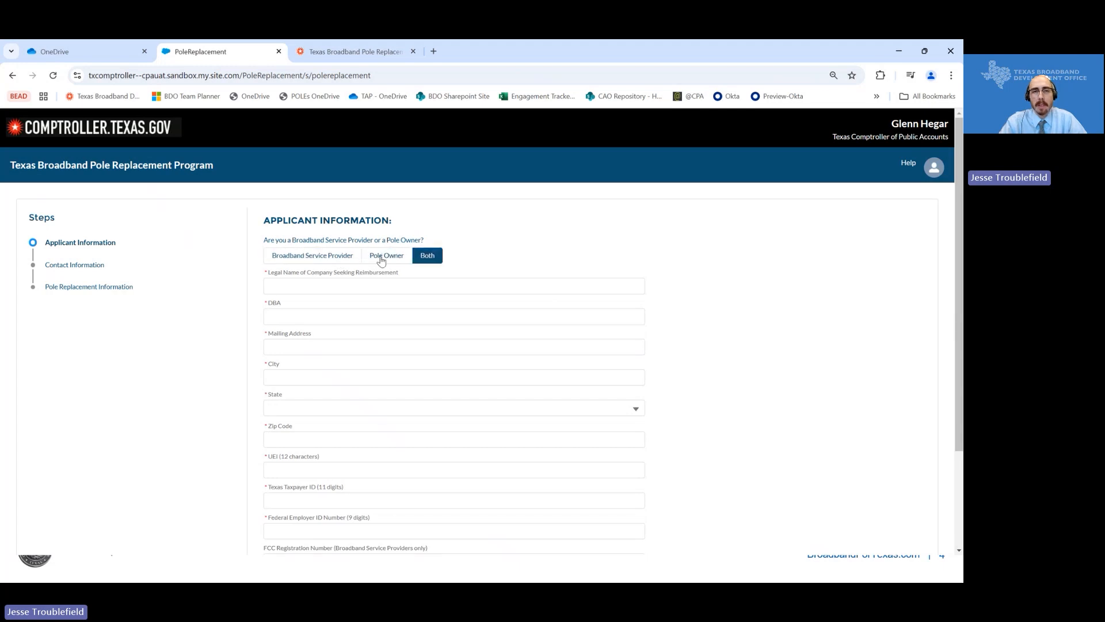
{"action": "left_click", "coordinate": [384, 257]}
{"action": "left_click", "coordinate": [340, 258]}
{"action": "left_click", "coordinate": [377, 257]}
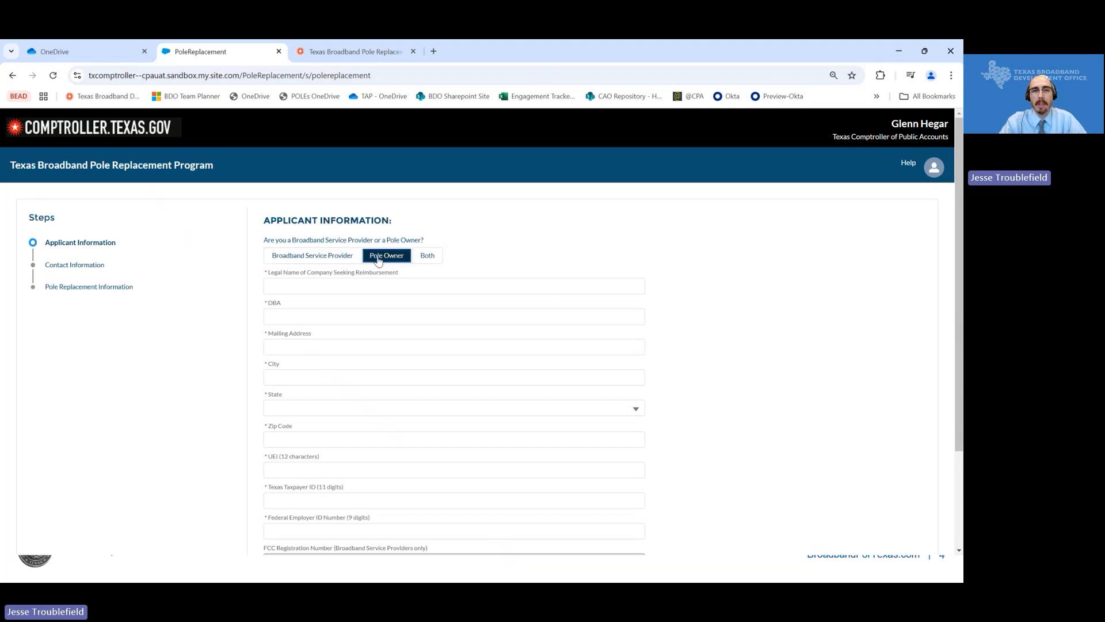
{"action": "left_click", "coordinate": [426, 257]}
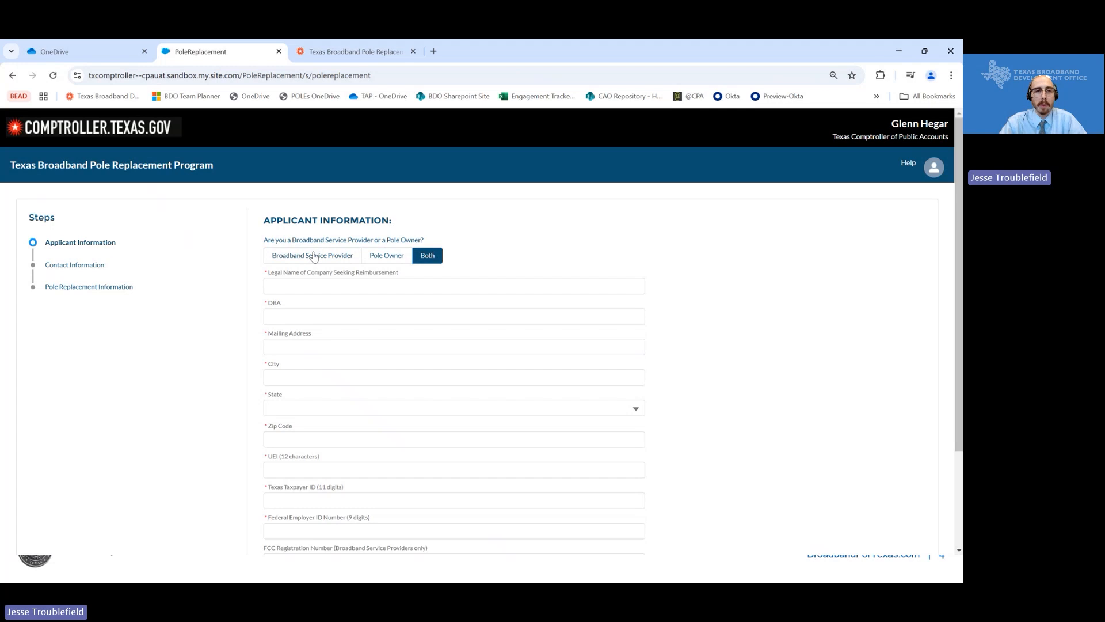
{"action": "left_click", "coordinate": [320, 256]}
{"action": "left_click", "coordinate": [385, 257]}
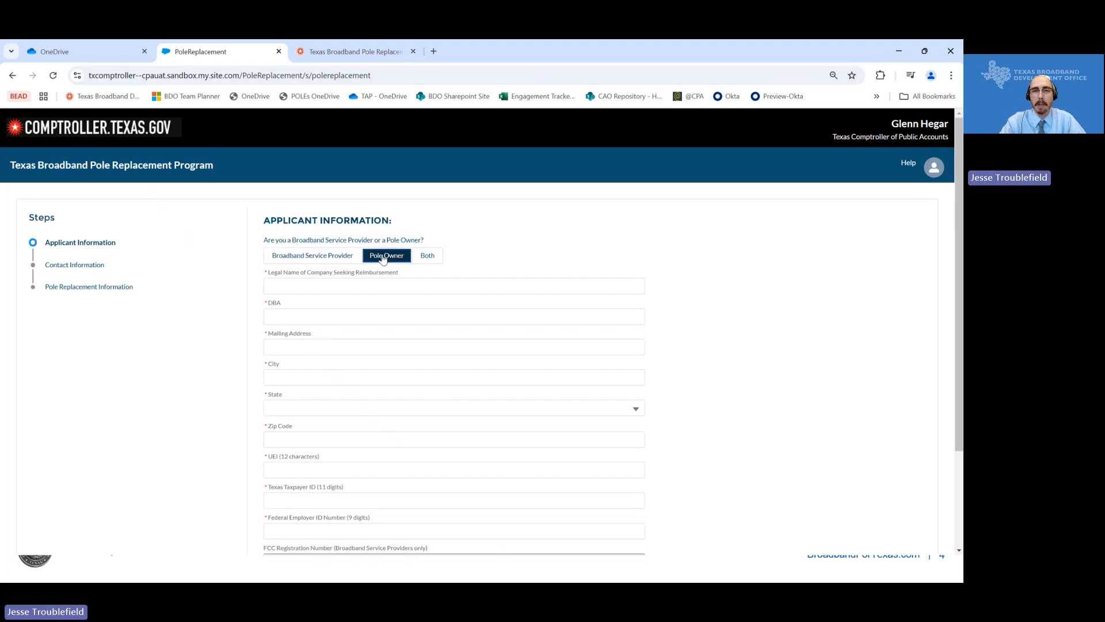
{"action": "left_click", "coordinate": [426, 256]}
{"action": "left_click", "coordinate": [334, 257]}
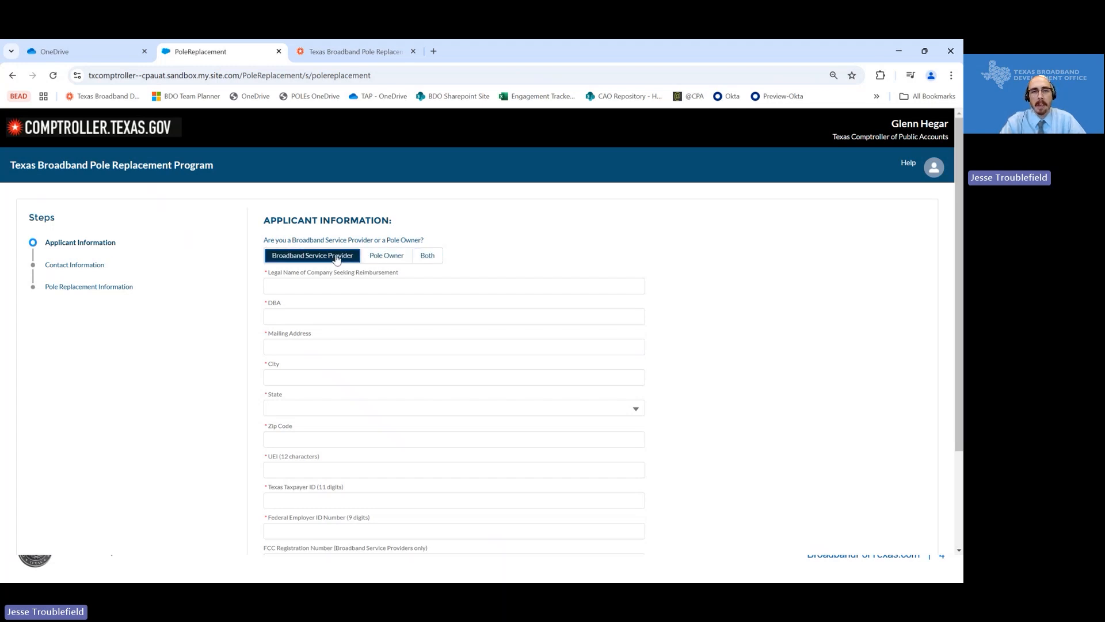
{"action": "left_click", "coordinate": [419, 260]}
- Enter 'test' for legal name, DBA, address and city, state Alabama, zip 12345
{"action": "left_click", "coordinate": [375, 286]}
{"action": "type", "text": "test"}
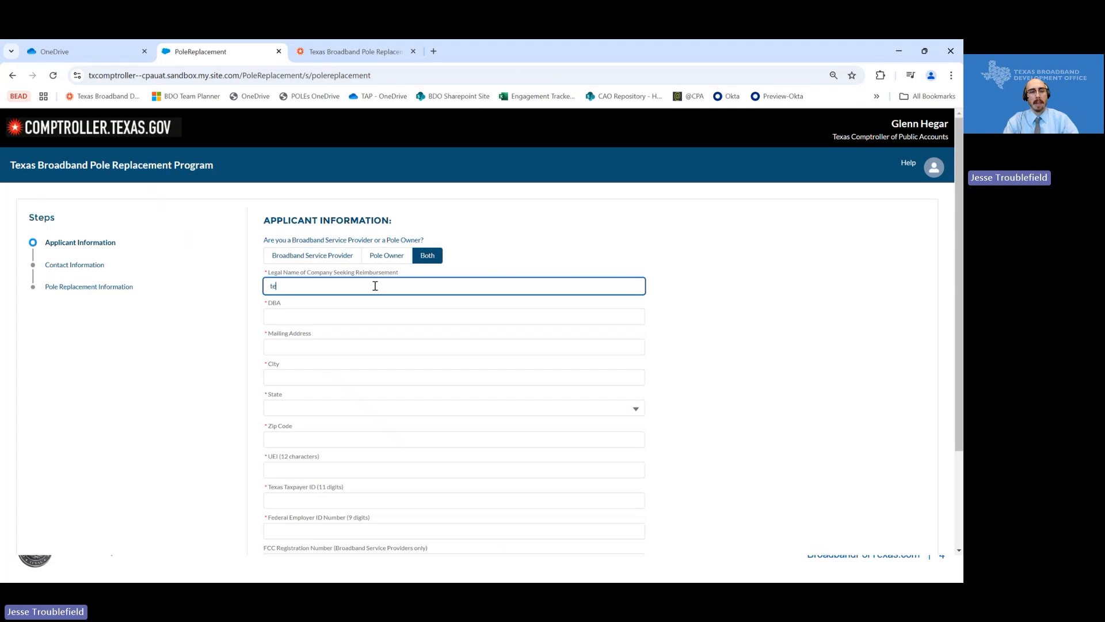
{"action": "key", "text": "Tab"}
{"action": "type", "text": "test"}
{"action": "key", "text": "Tab"}
{"action": "type", "text": "test"}
{"action": "key", "text": "Tab"}
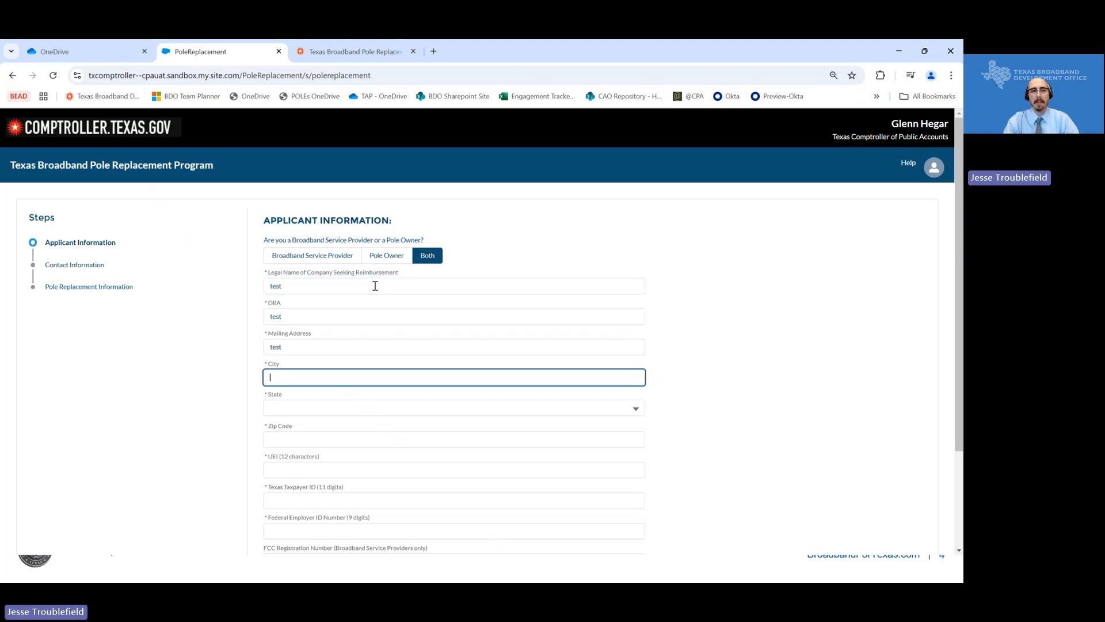
{"action": "type", "text": "test"}
{"action": "key", "text": "Tab"}
{"action": "key", "text": "Down"}
{"action": "key", "text": "Down"}
{"action": "key", "text": "Return"}
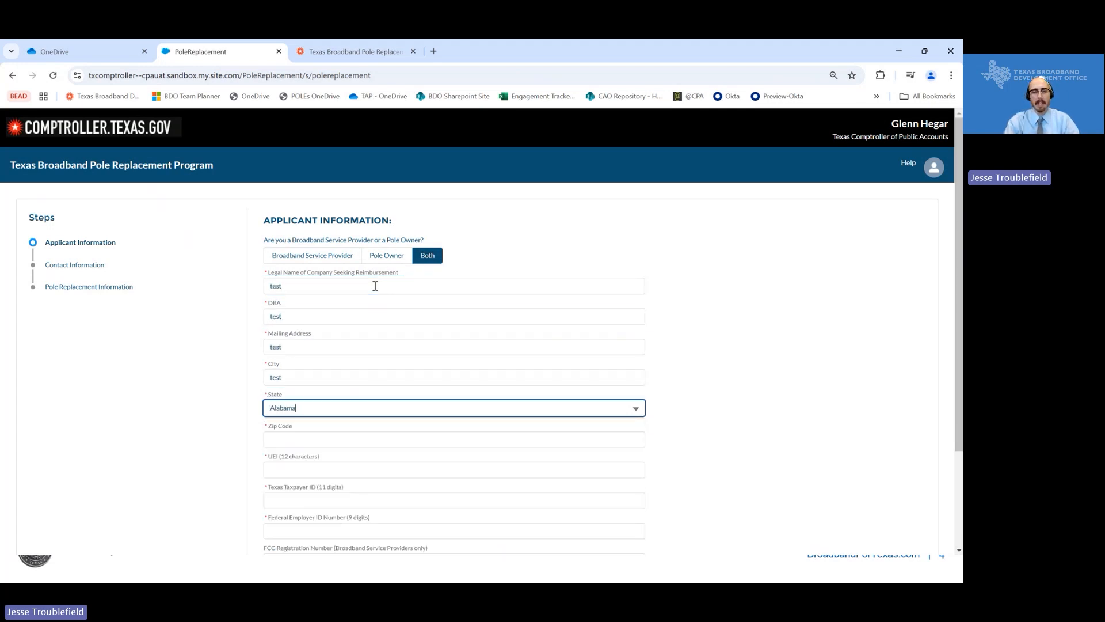
{"action": "key", "text": "Tab"}
{"action": "type", "text": "12345"}
- Fill UEI, Texas Taxpayer ID, FEIN and FCC Registration Number with test numbers
{"action": "key", "text": "Tab"}
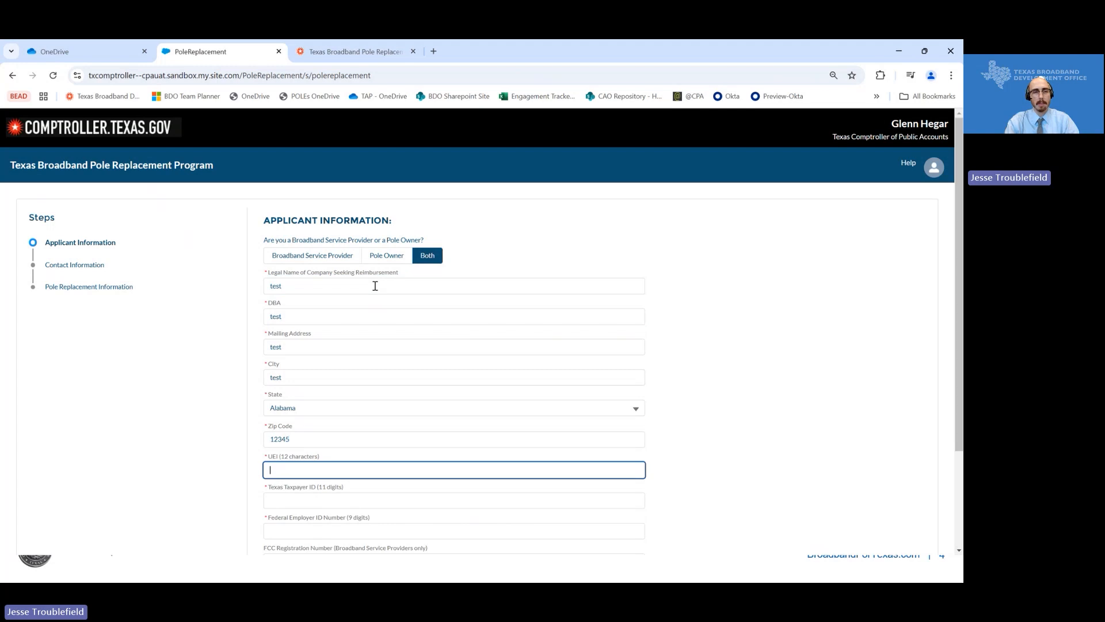
{"action": "type", "text": "123123123123"}
{"action": "key", "text": "Tab"}
{"action": "type", "text": "123123123"}
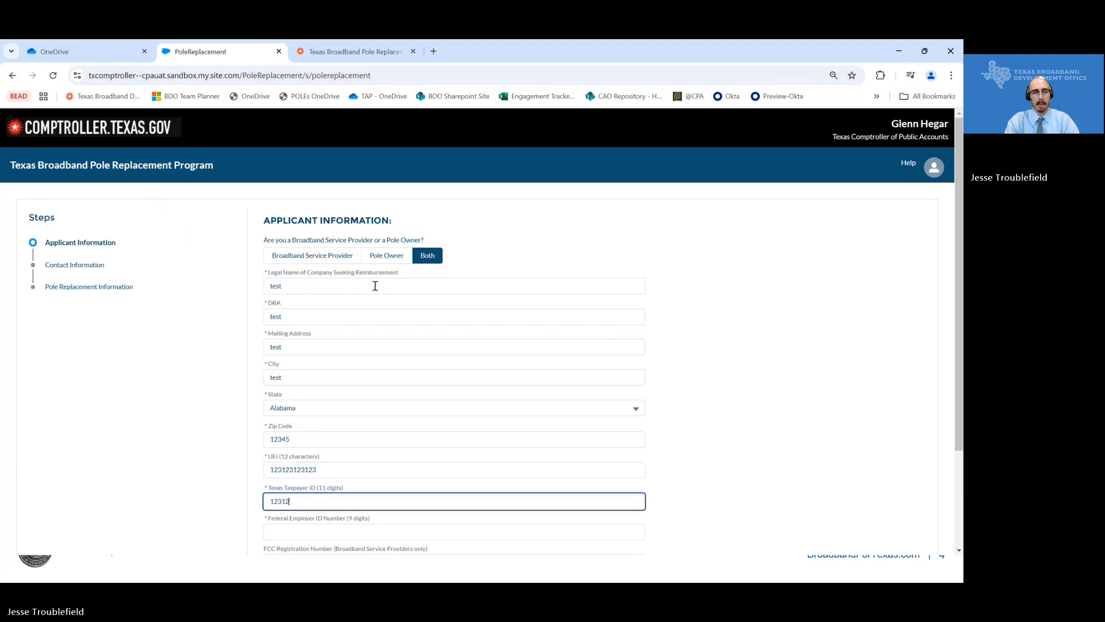
{"action": "type", "text": "12"}
{"action": "key", "text": "Tab"}
{"action": "type", "text": "123123123"}
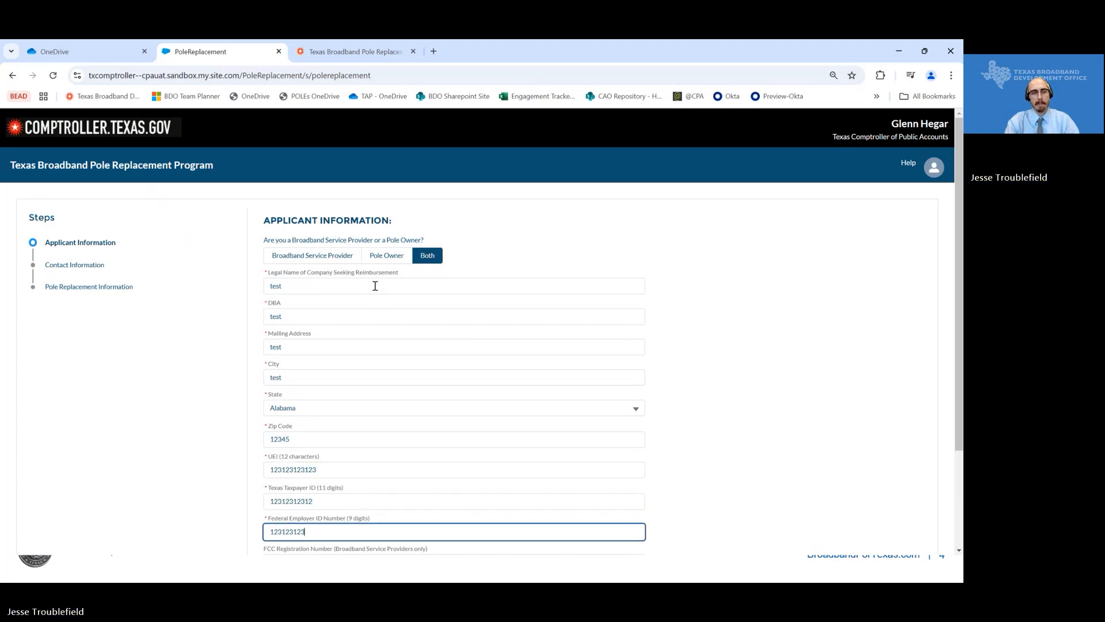
{"action": "key", "text": "Tab"}
{"action": "type", "text": "123"}
{"action": "scroll", "coordinate": [374, 291], "scroll_direction": "down", "scroll_amount": 2}
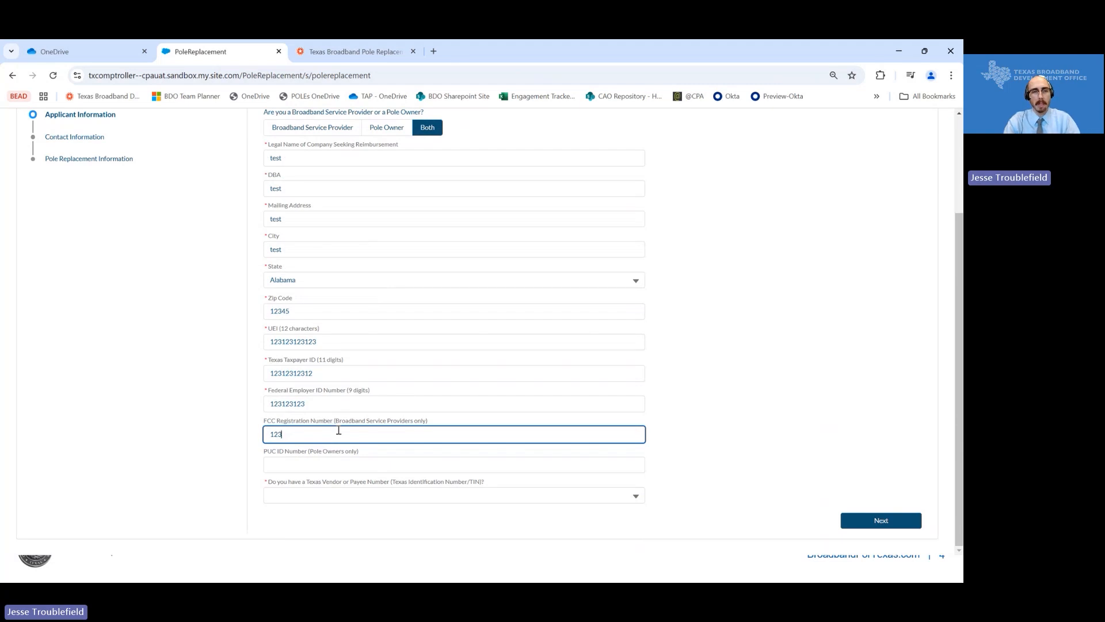
- Try the Yes and No answers to the Texas vendor number question
{"action": "left_click", "coordinate": [339, 467]}
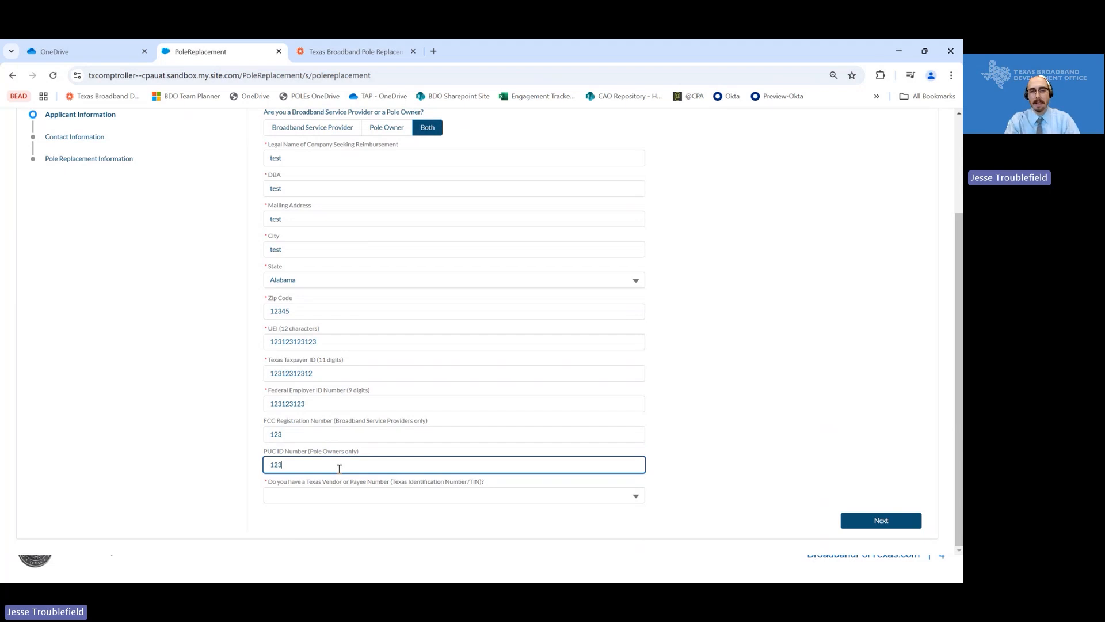
{"action": "left_click", "coordinate": [323, 496]}
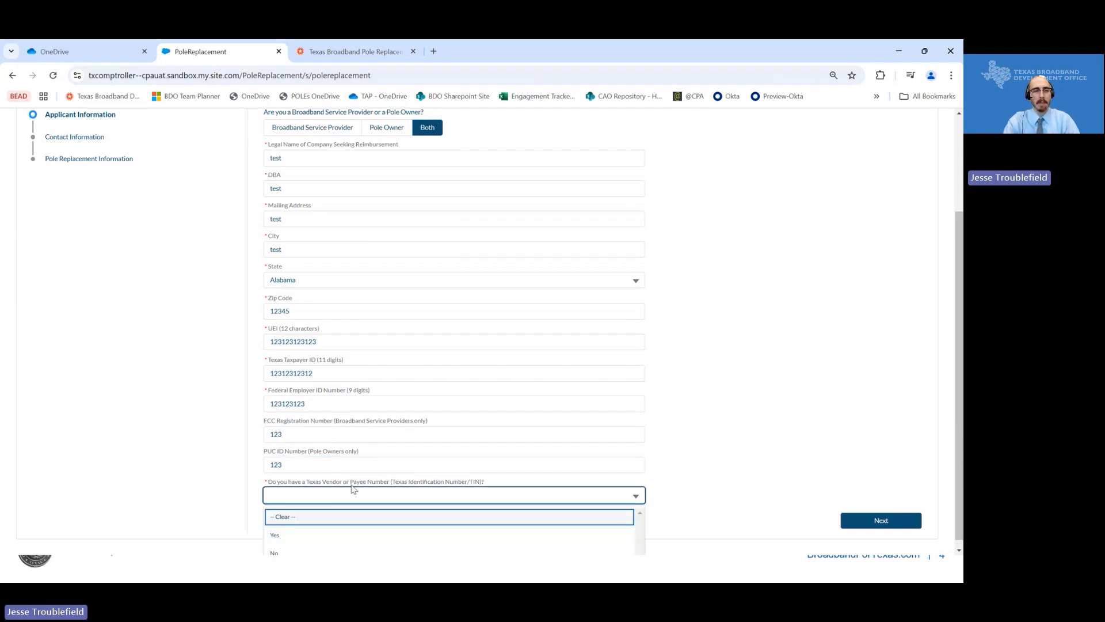
{"action": "left_click", "coordinate": [254, 512]}
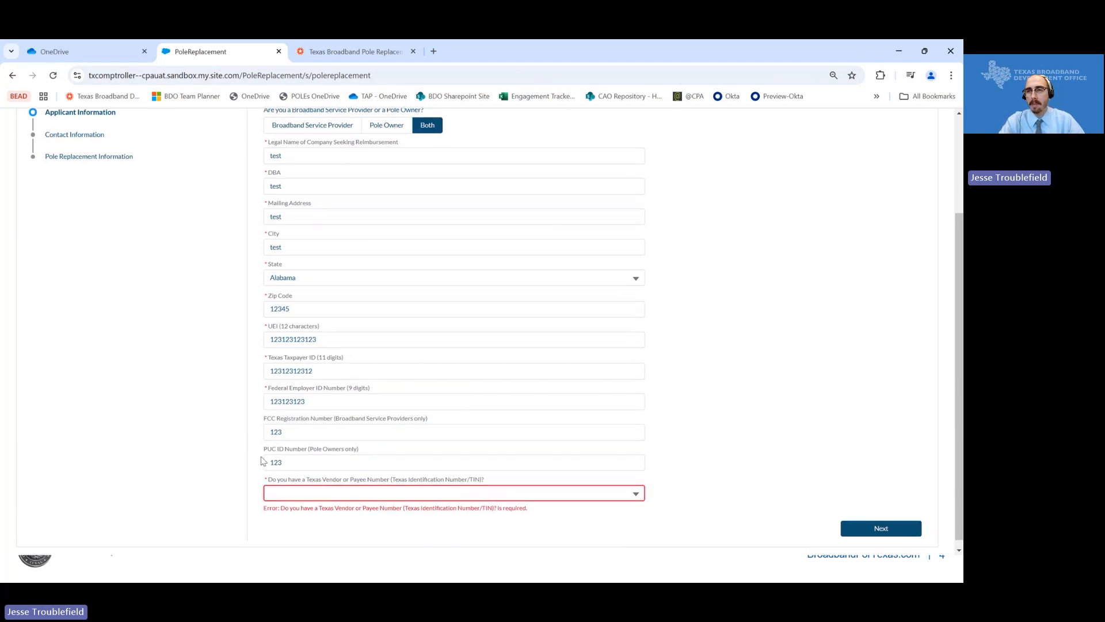
{"action": "scroll", "coordinate": [262, 461], "scroll_direction": "down", "scroll_amount": 1}
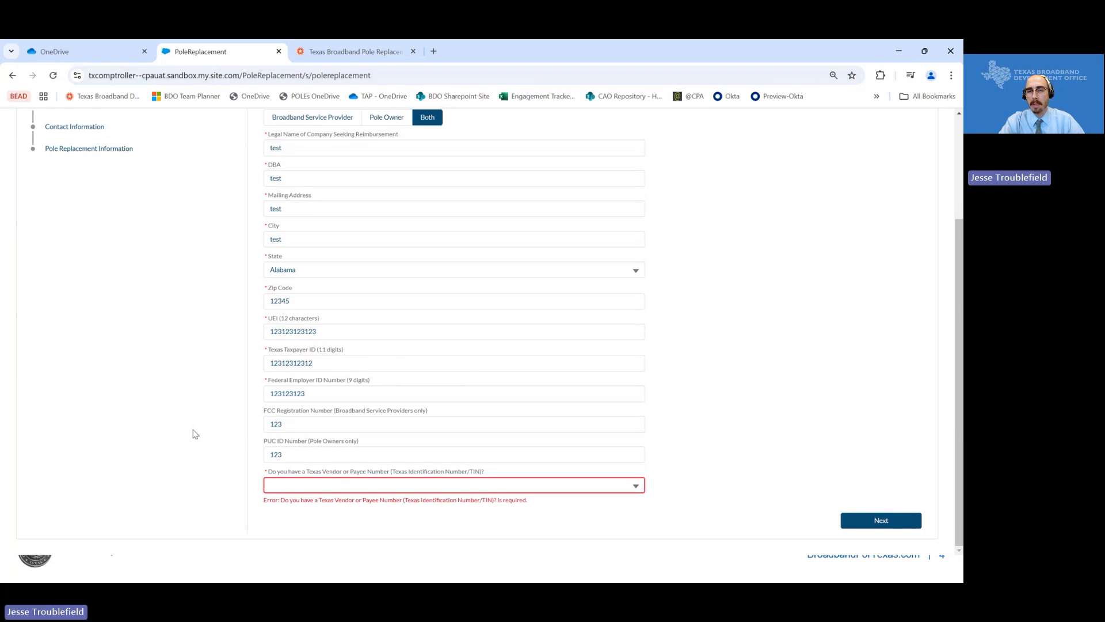
{"action": "left_click", "coordinate": [291, 489]}
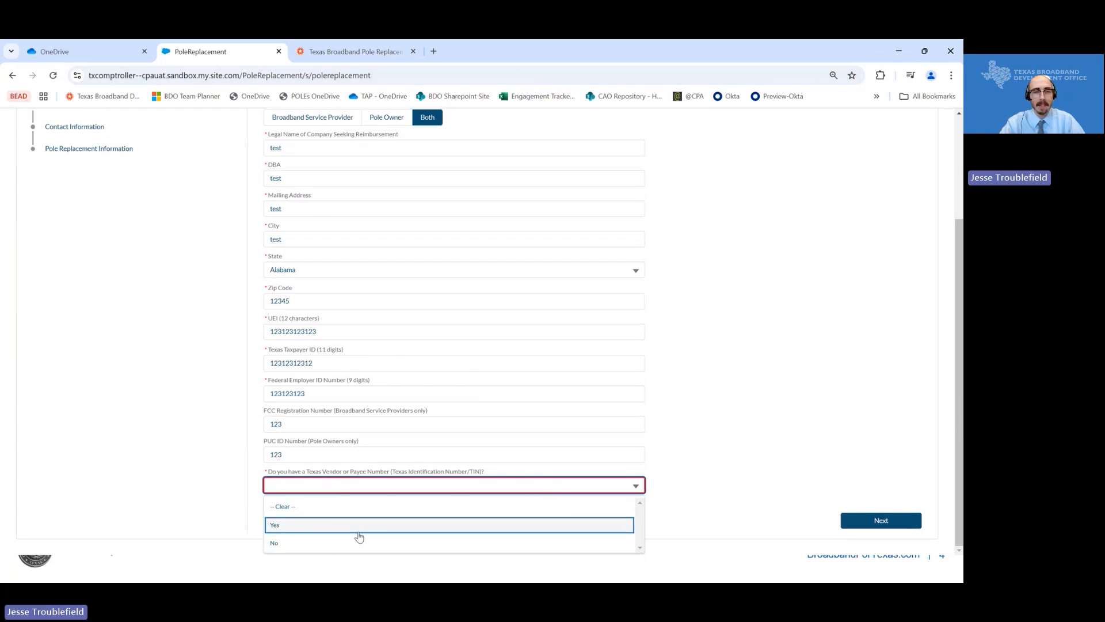
{"action": "left_click", "coordinate": [324, 525]}
{"action": "left_click", "coordinate": [315, 515]}
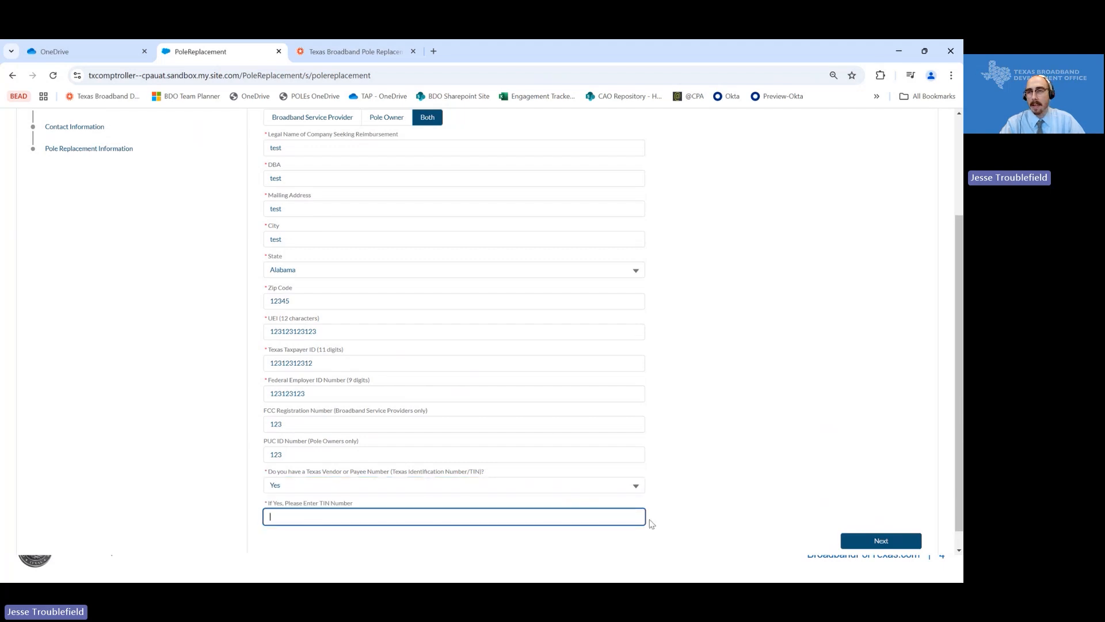
{"action": "left_click", "coordinate": [564, 490]}
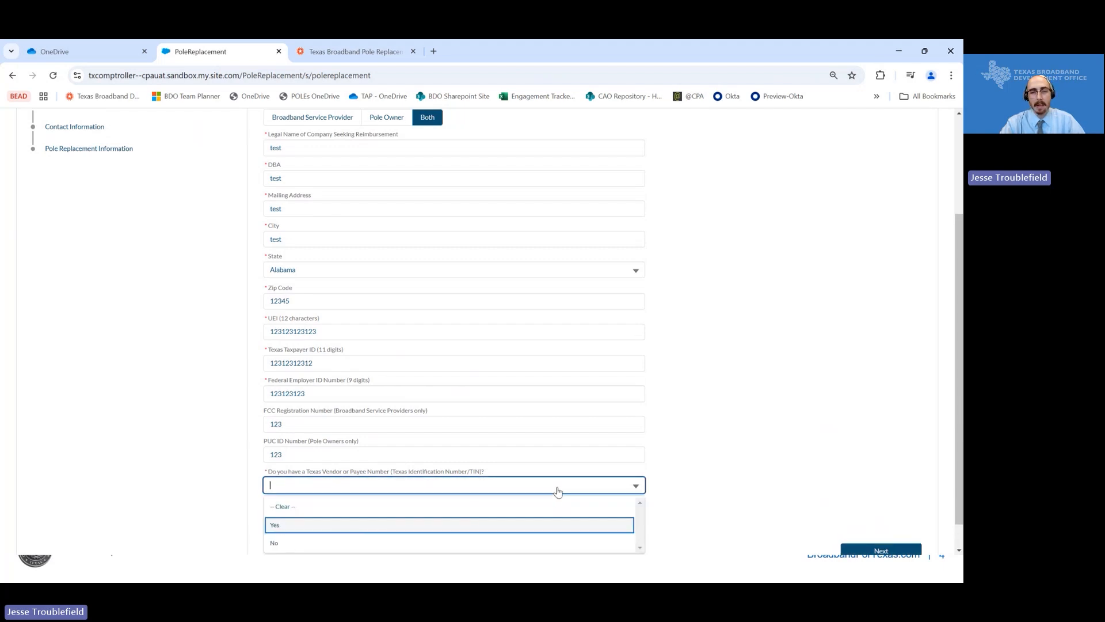
{"action": "left_click", "coordinate": [342, 544]}
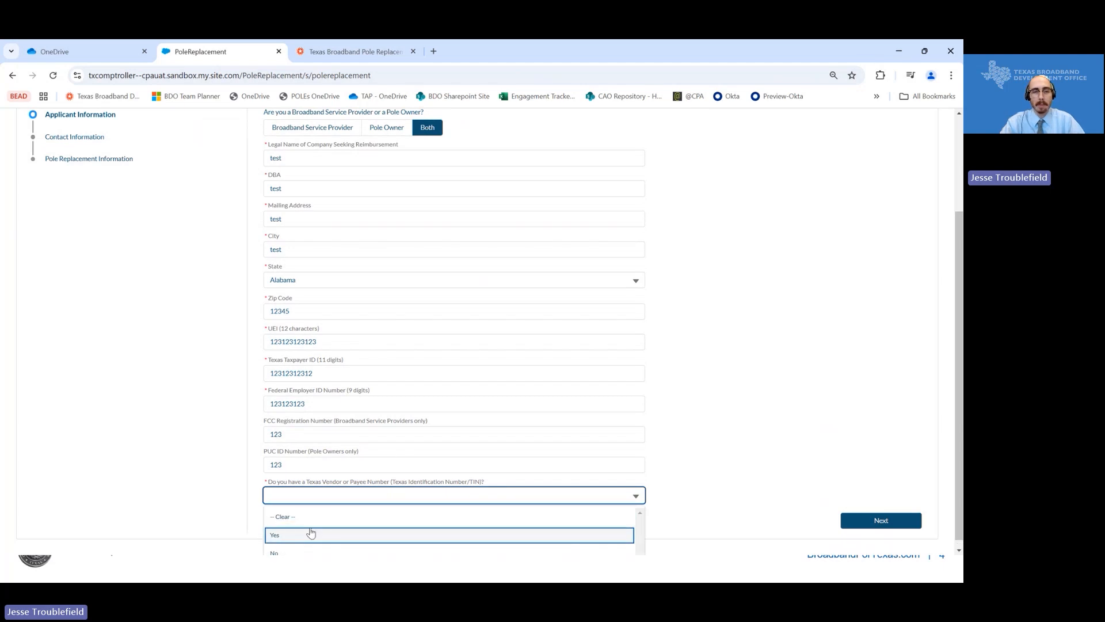
- Answer Yes to having a Texas vendor number, enter a 9-digit test TIN, and continue
{"action": "left_click", "coordinate": [275, 535]}
{"action": "left_click", "coordinate": [309, 524]}
{"action": "scroll", "coordinate": [462, 460], "scroll_direction": "down", "scroll_amount": 1}
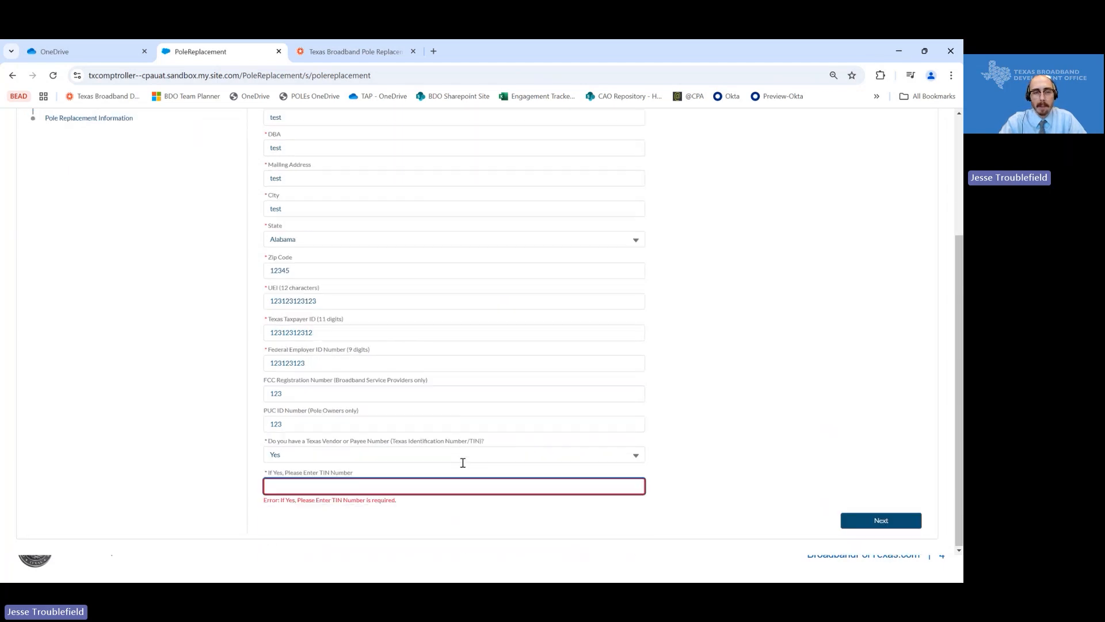
{"action": "type", "text": "123456"}
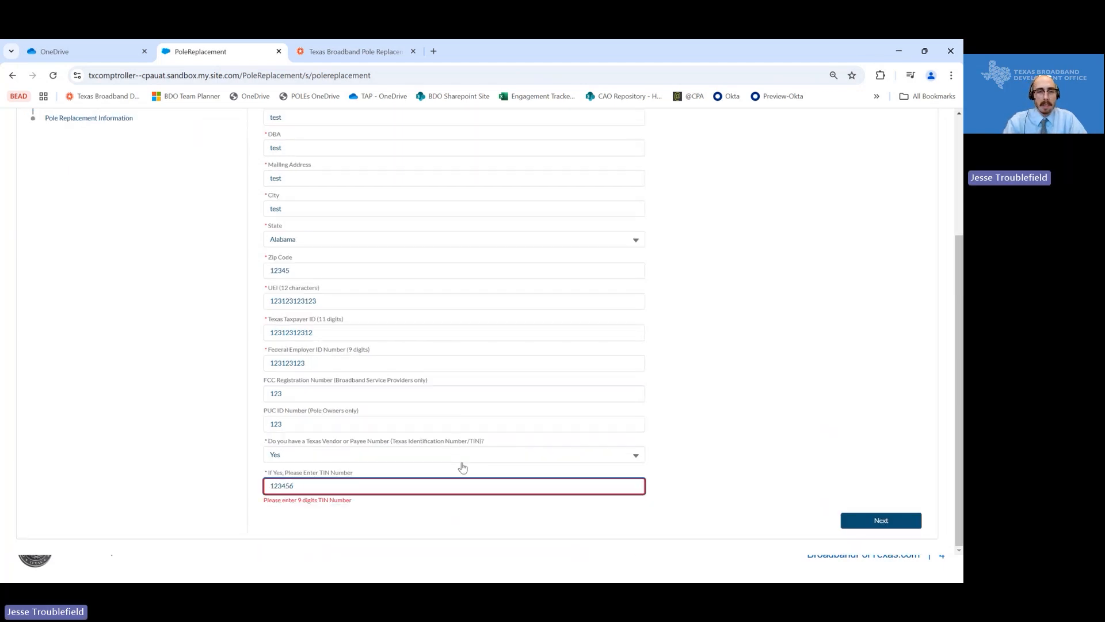
{"action": "type", "text": "123"}
{"action": "left_click", "coordinate": [718, 473]}
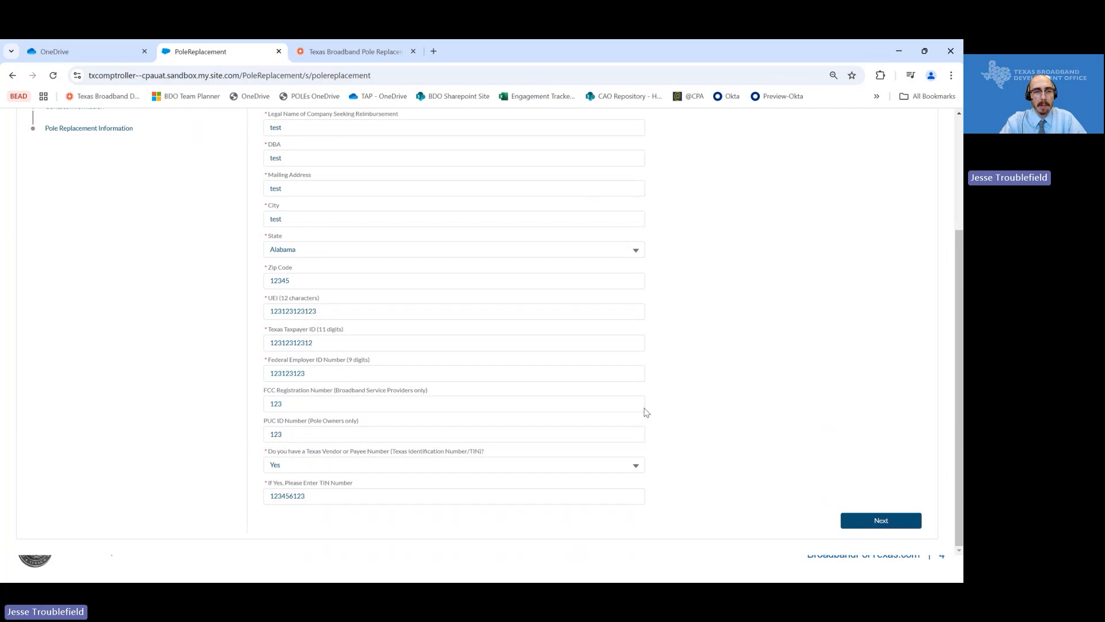
{"action": "left_click", "coordinate": [854, 522]}
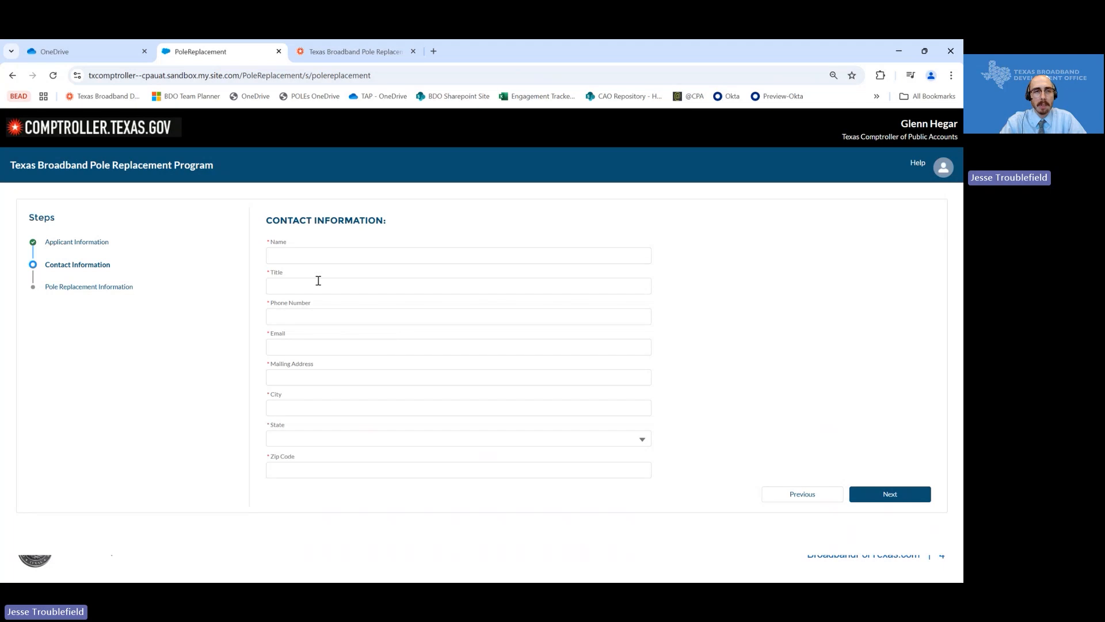
- Enter TEST as contact name and title, plus a test phone number and e-mail
{"action": "left_click", "coordinate": [290, 256]}
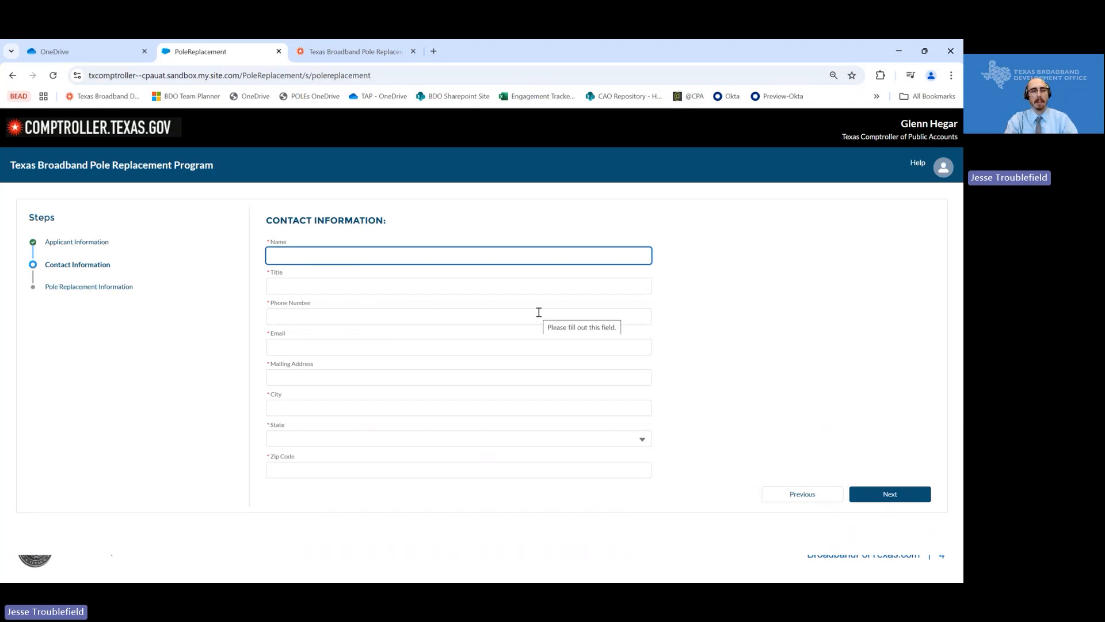
{"action": "type", "text": "TEST"}
{"action": "key", "text": "Tab"}
{"action": "type", "text": "TEST"}
{"action": "key", "text": "Tab"}
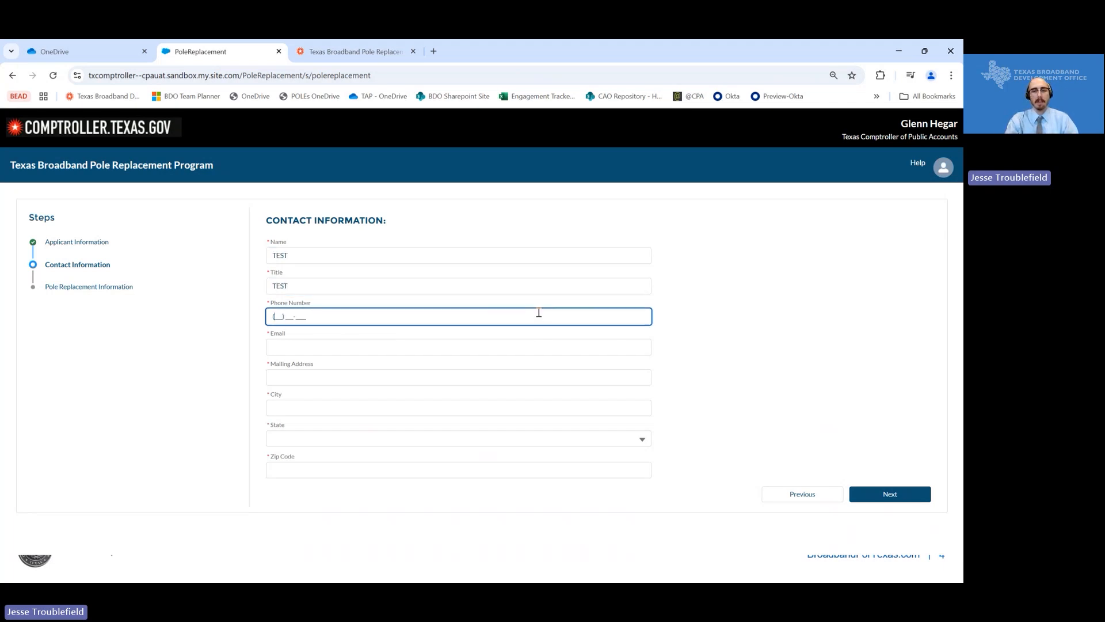
{"action": "type", "text": "1231231231"}
{"action": "key", "text": "Tab"}
{"action": "type", "text": "1"}
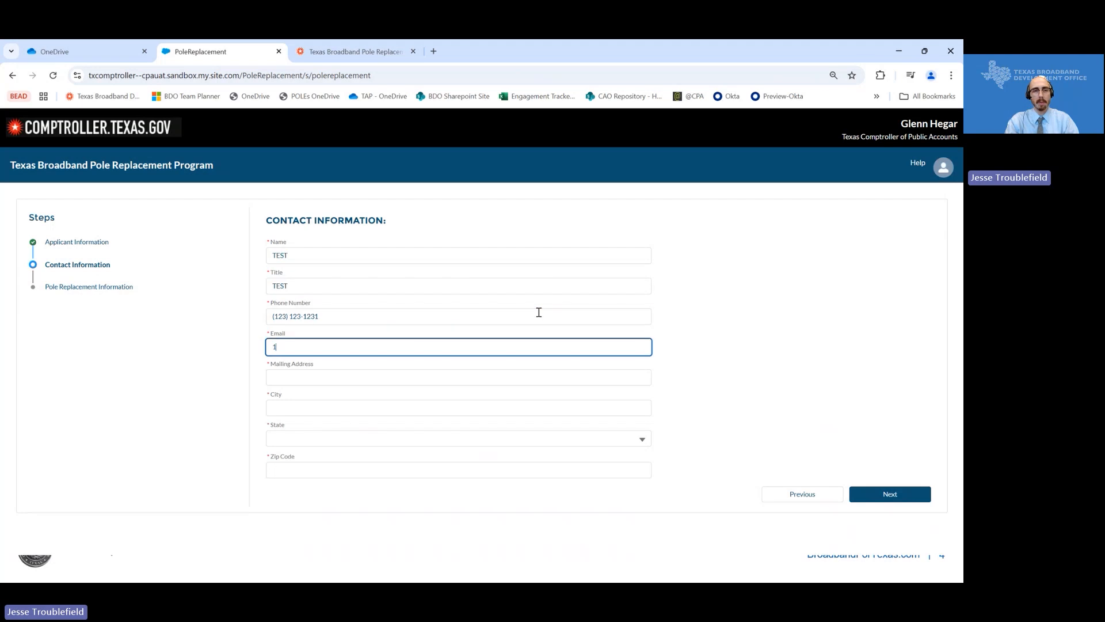
{"action": "type", "text": "23@EMAIL."}
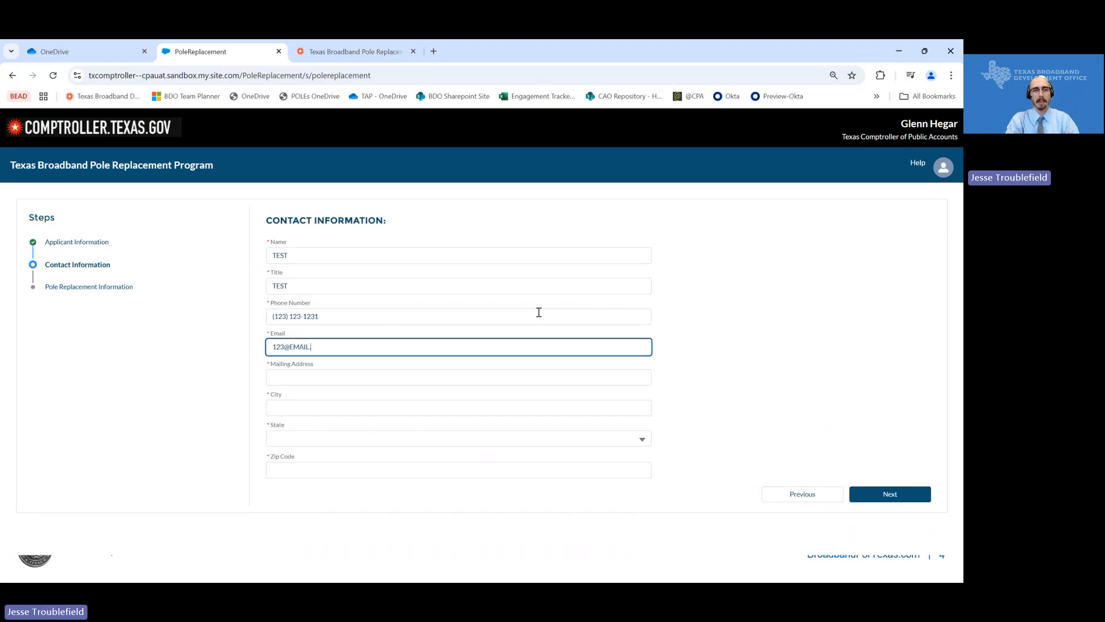
{"action": "type", "text": "COM"}
- Fill mailing address and city with TEST, choose Alabama as state, and zip 12345
{"action": "key", "text": "Tab"}
{"action": "type", "text": "TEST"}
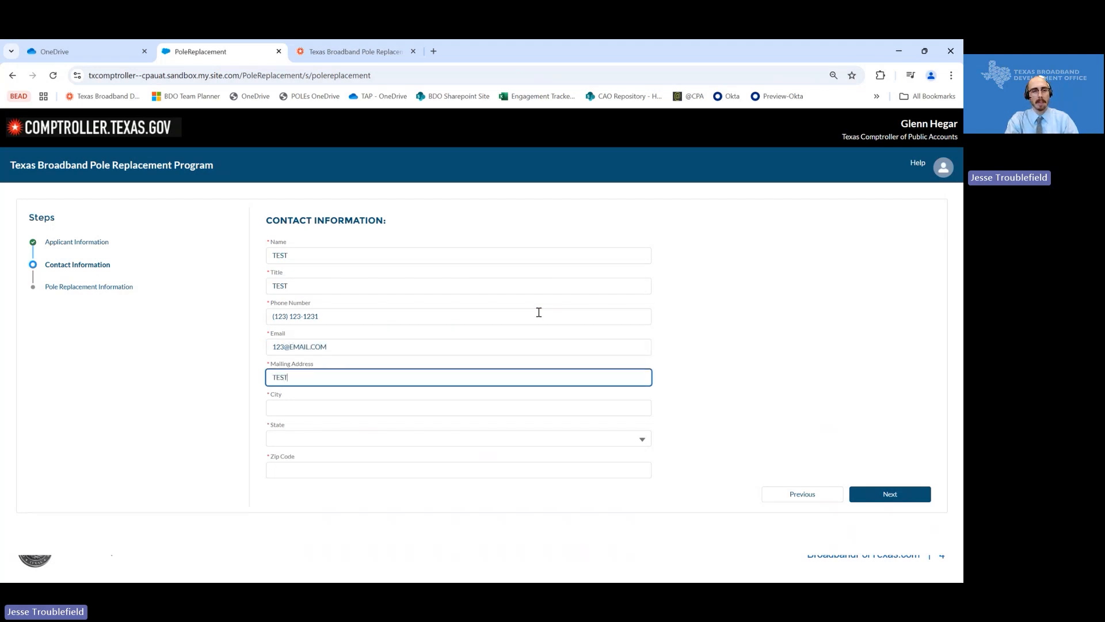
{"action": "key", "text": "Tab"}
{"action": "type", "text": "TEST"}
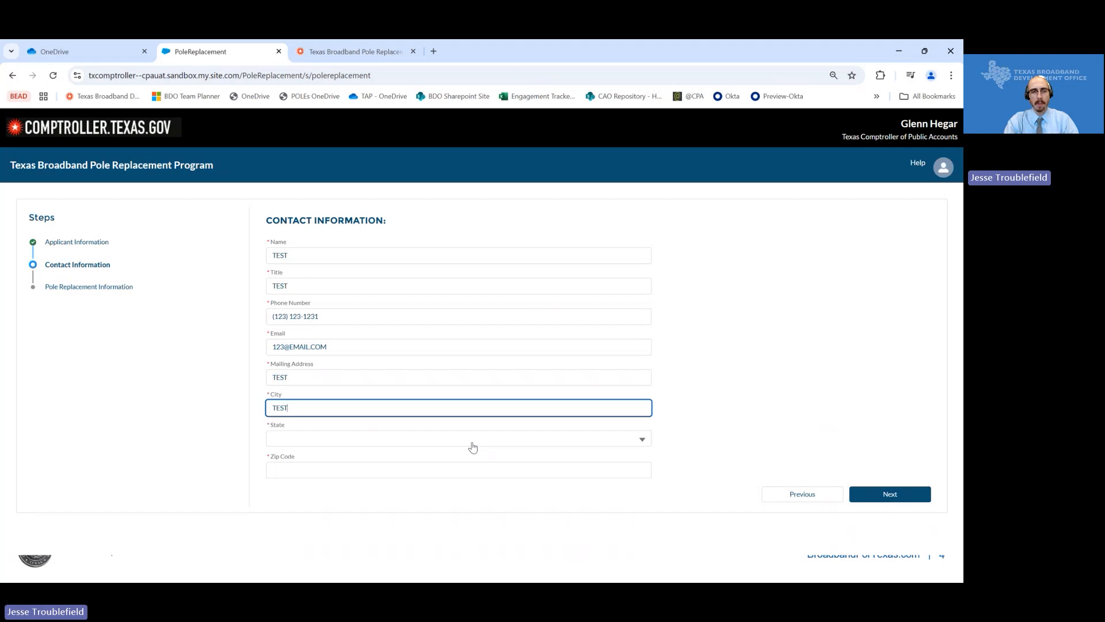
{"action": "left_click", "coordinate": [473, 447]}
{"action": "left_click", "coordinate": [378, 475]}
{"action": "left_click", "coordinate": [495, 469]}
{"action": "type", "text": "1"}
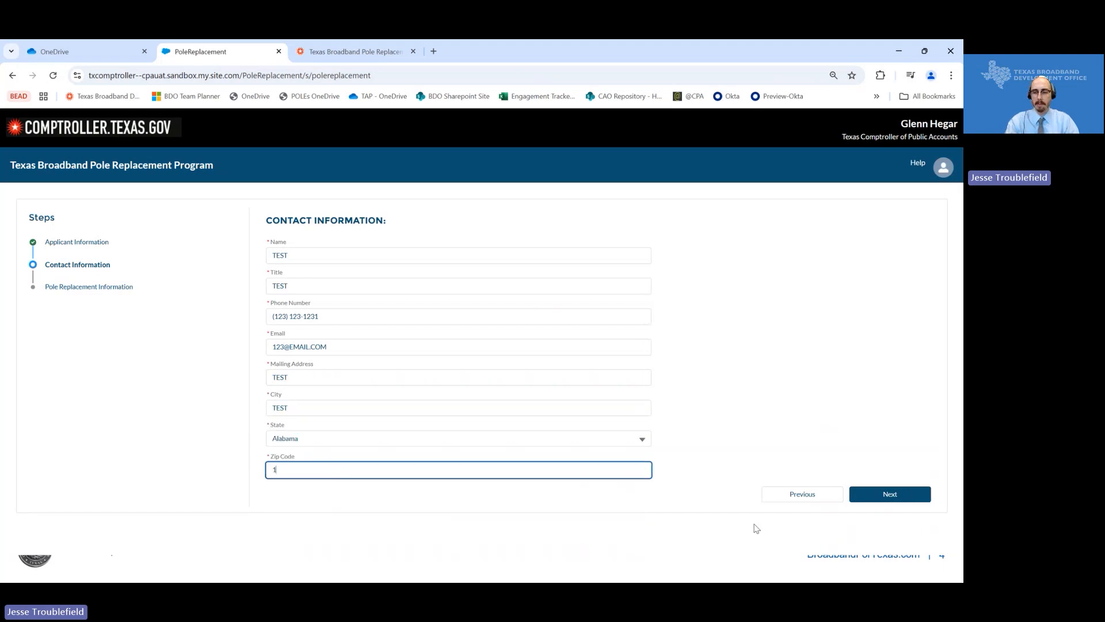
{"action": "type", "text": "2345"}
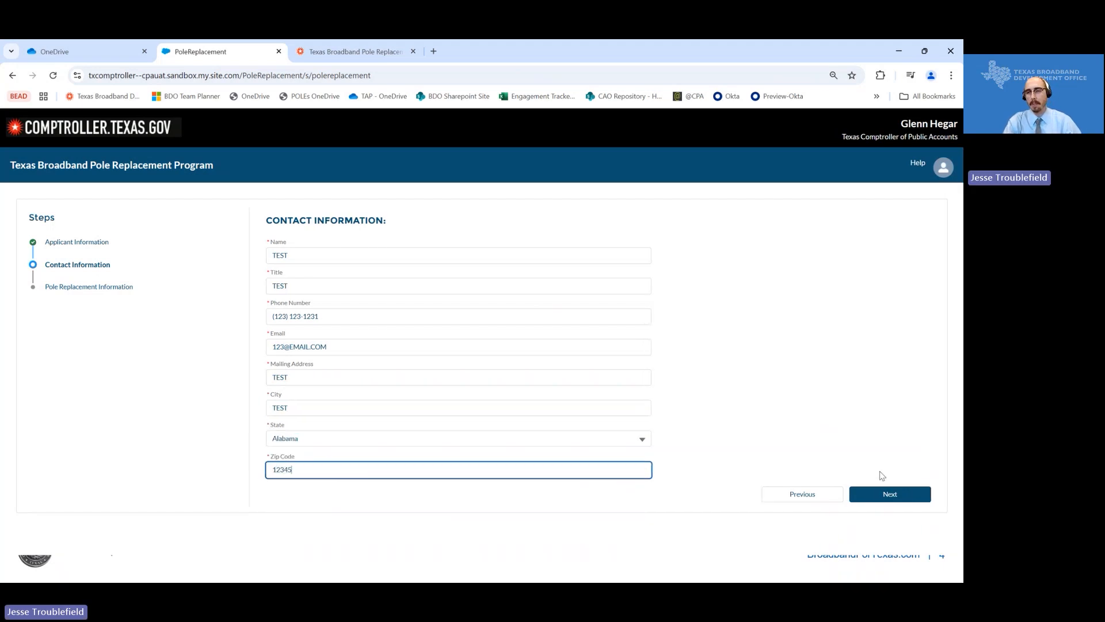
- Advance to Pole Replacement Information and open the Step 1 PRASS file chooser
{"action": "left_click", "coordinate": [891, 496]}
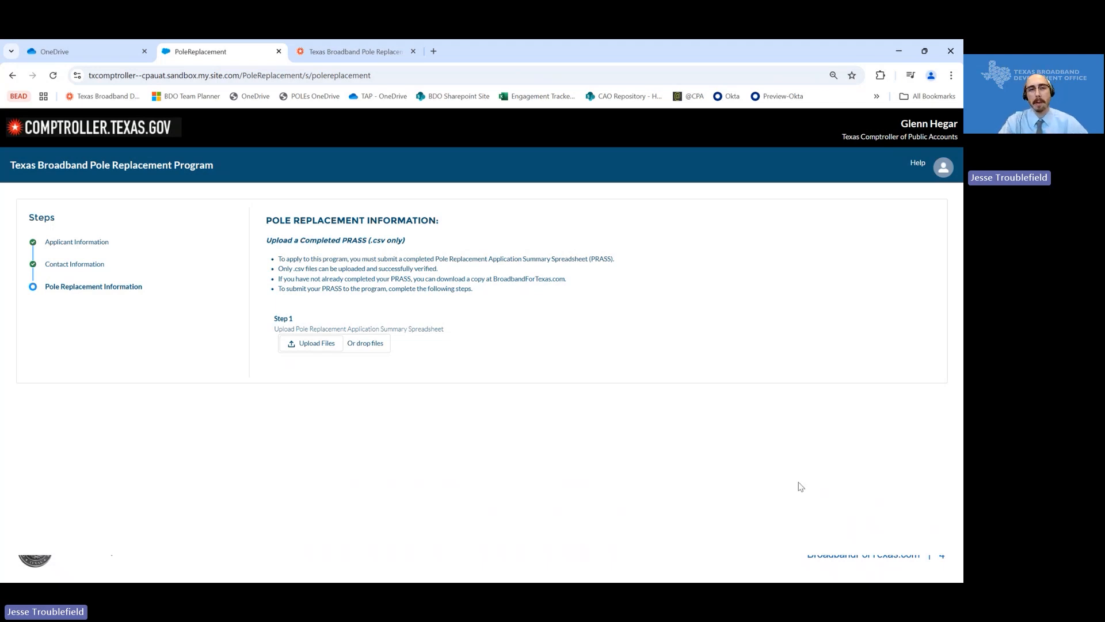
{"action": "left_click", "coordinate": [311, 347]}
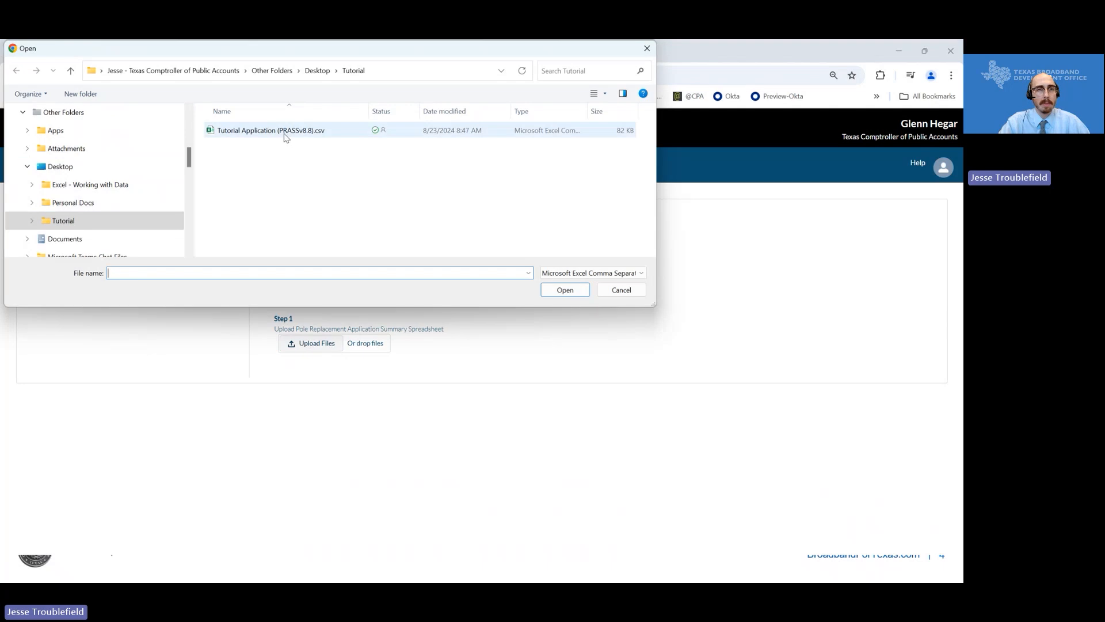
- Upload 'Tutorial Application (PRASSv8.8).csv' from the Tutorial folder
{"action": "left_click", "coordinate": [286, 136]}
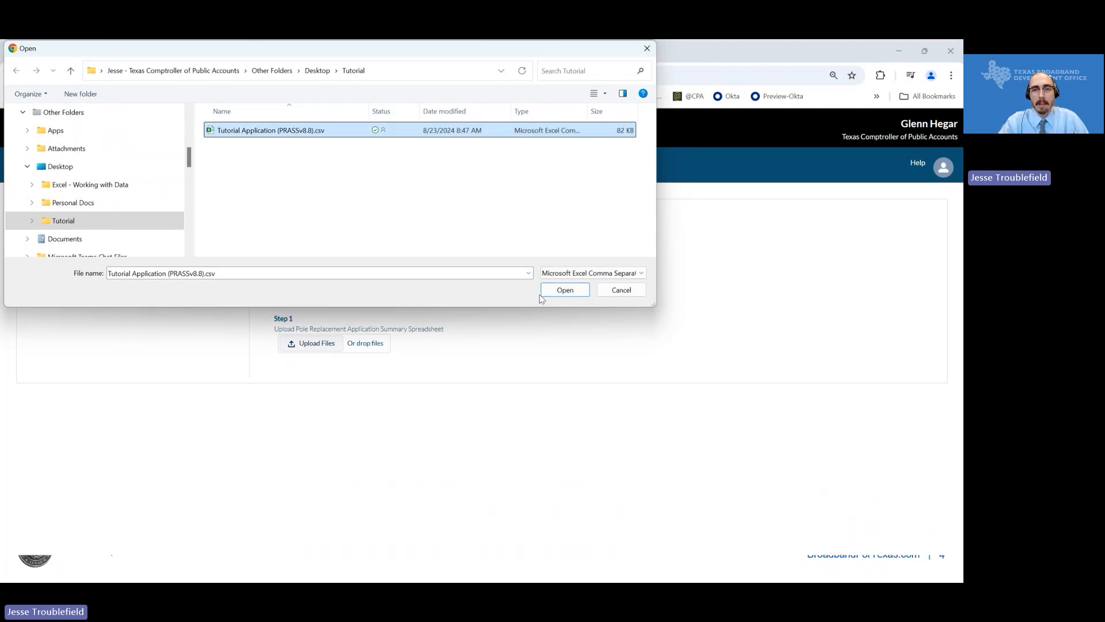
{"action": "left_click", "coordinate": [554, 290]}
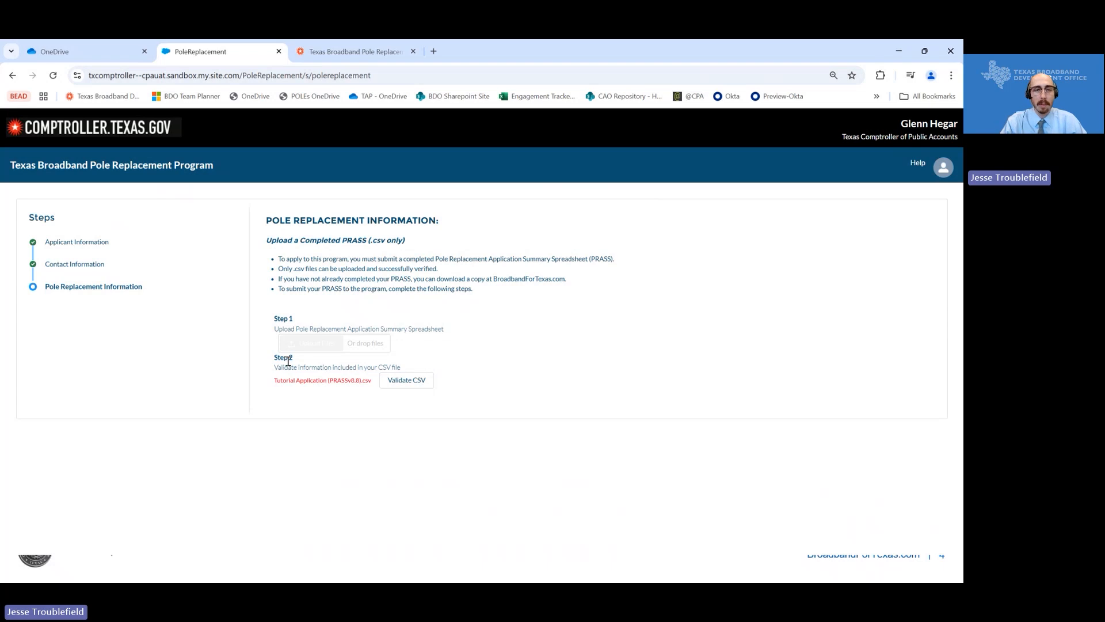
{"action": "left_click", "coordinate": [389, 382]}
{"action": "scroll", "coordinate": [486, 365], "scroll_direction": "down", "scroll_amount": 1}
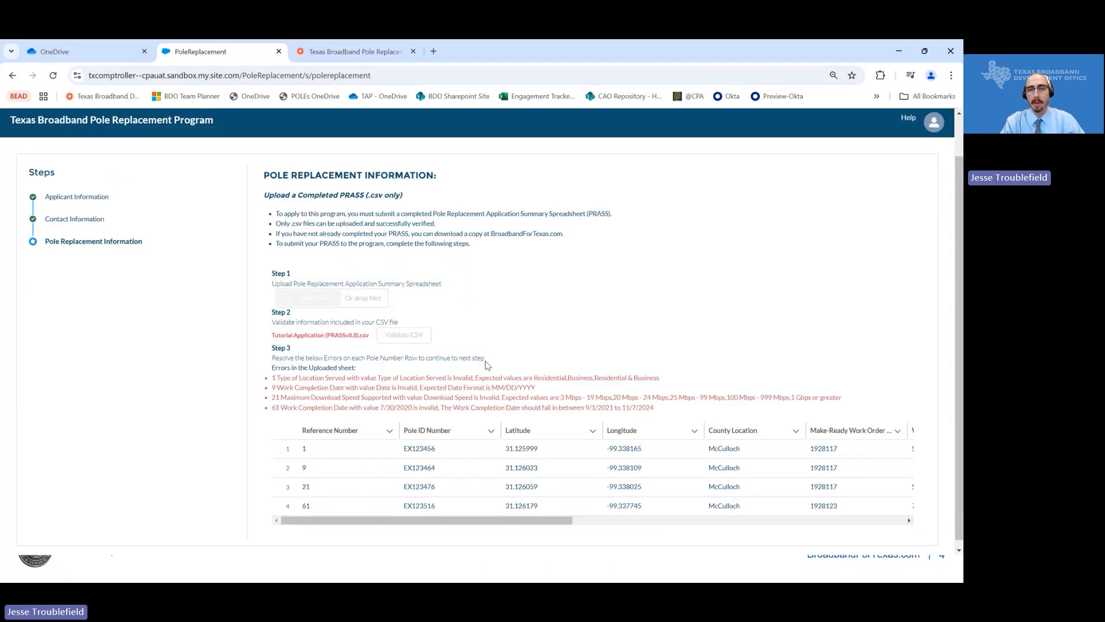
{"action": "scroll", "coordinate": [487, 364], "scroll_direction": "down", "scroll_amount": 1}
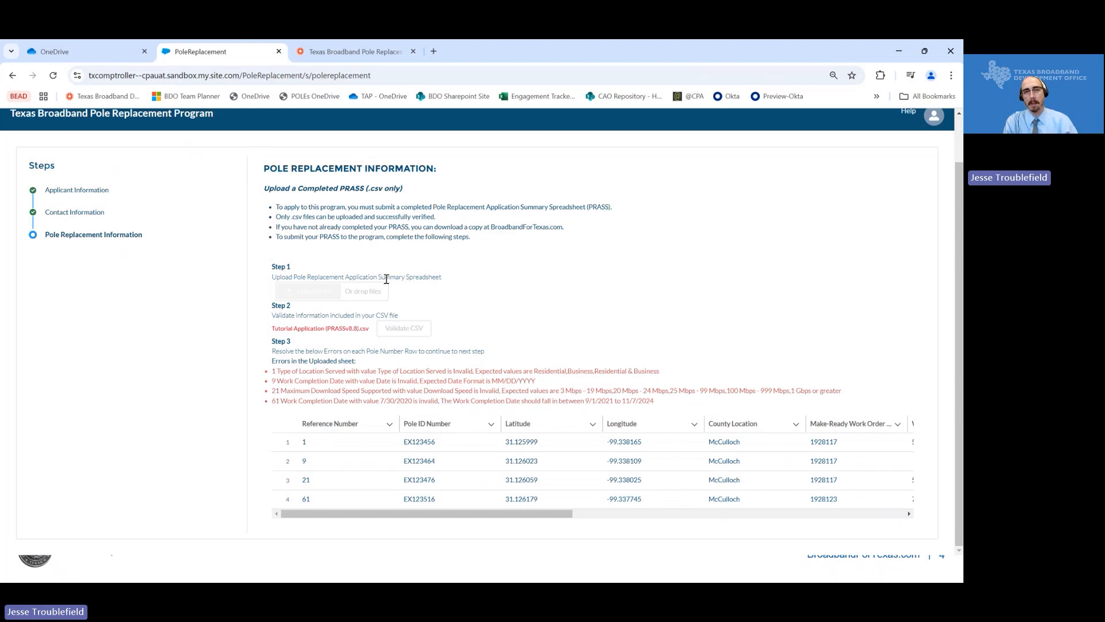
{"action": "left_click_drag", "start_coordinate": [270, 371], "coordinate": [686, 404]}
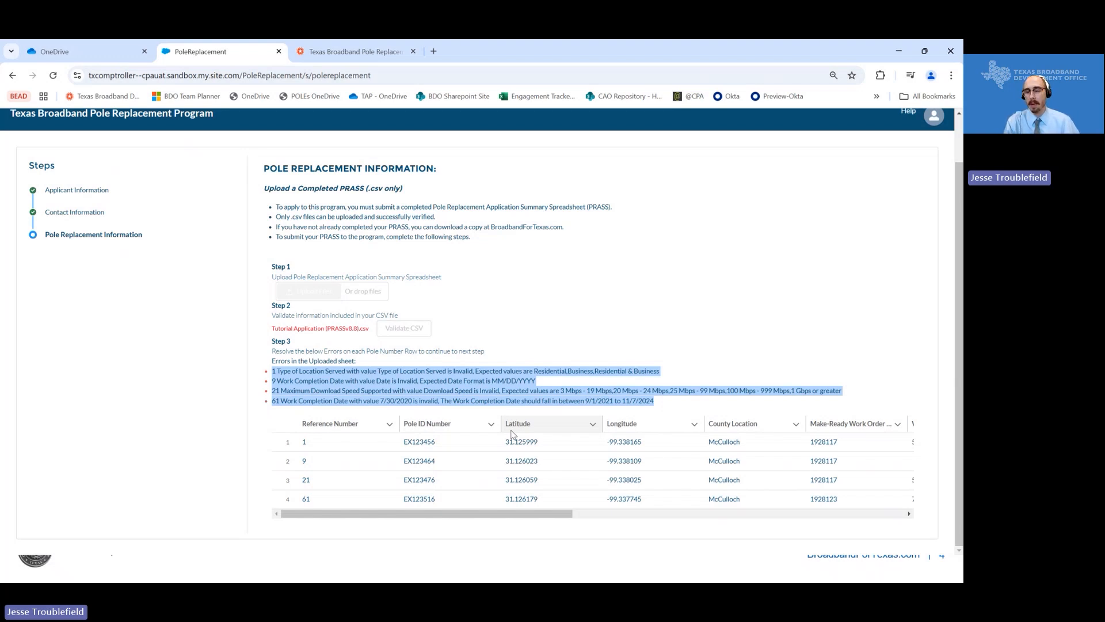
{"action": "left_click", "coordinate": [461, 391]}
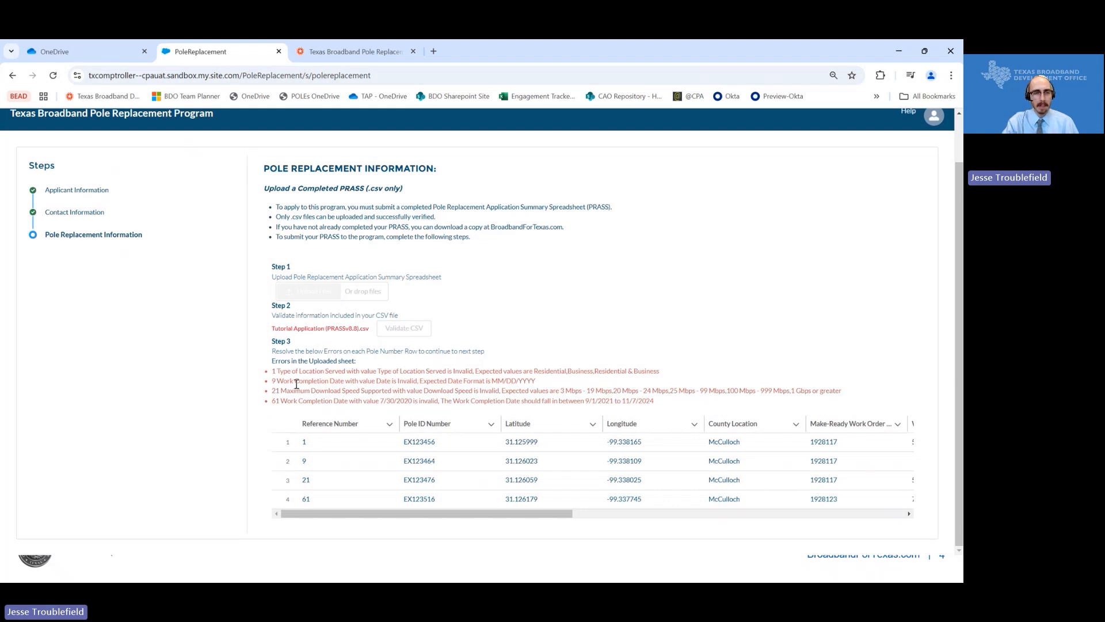
{"action": "double_click", "coordinate": [276, 380]}
{"action": "double_click", "coordinate": [276, 391]}
{"action": "double_click", "coordinate": [276, 401]}
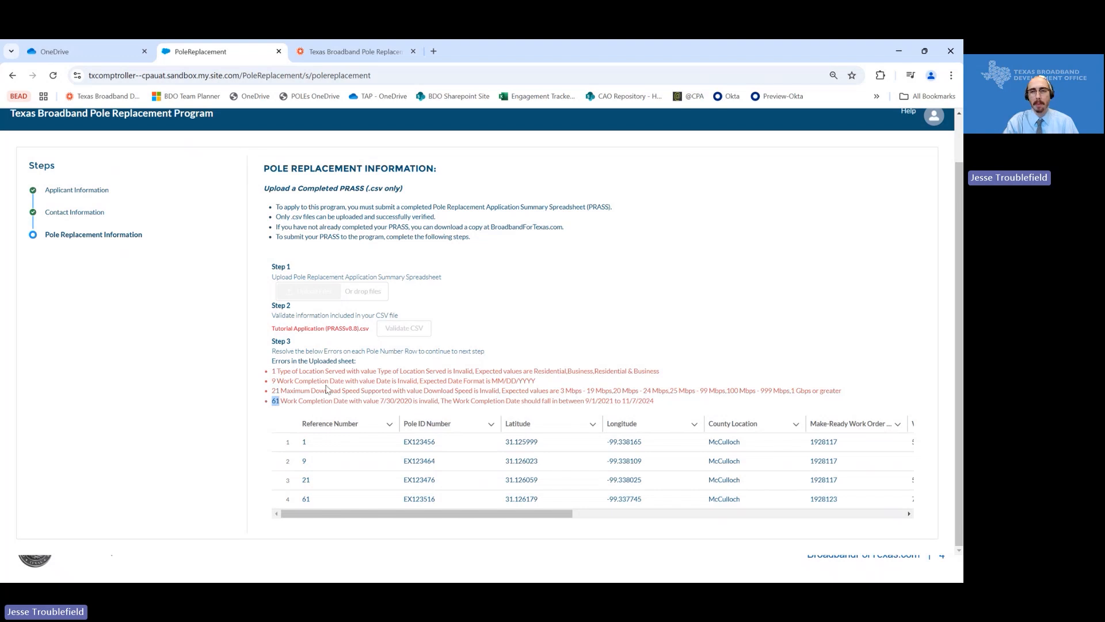
{"action": "left_click_drag", "start_coordinate": [280, 372], "coordinate": [344, 371]}
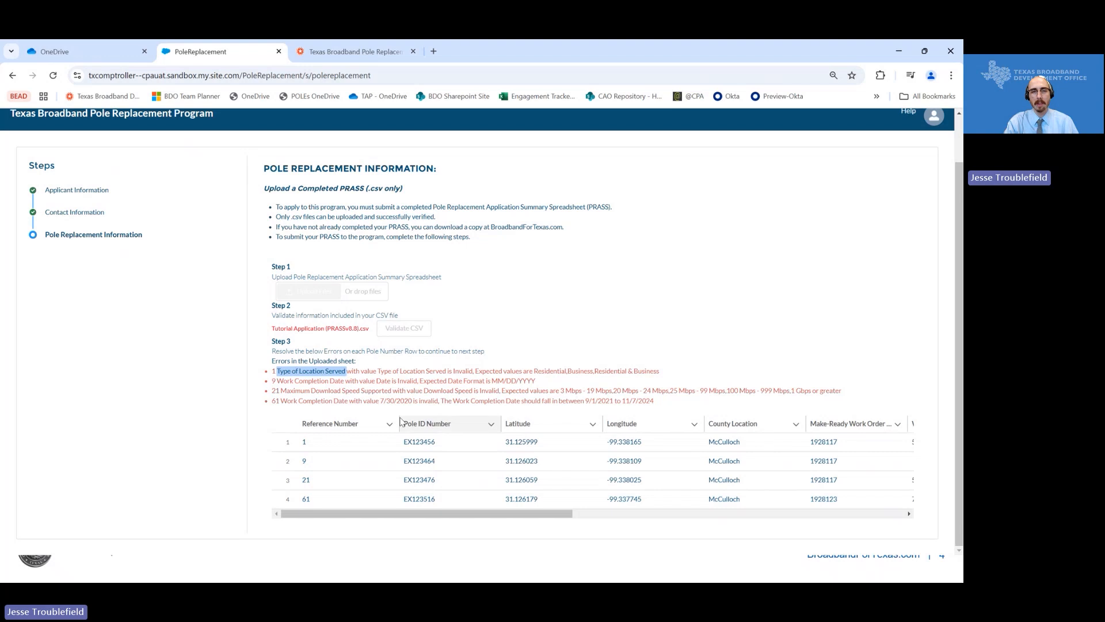
{"action": "scroll", "coordinate": [442, 425], "scroll_direction": "right", "scroll_amount": 5}
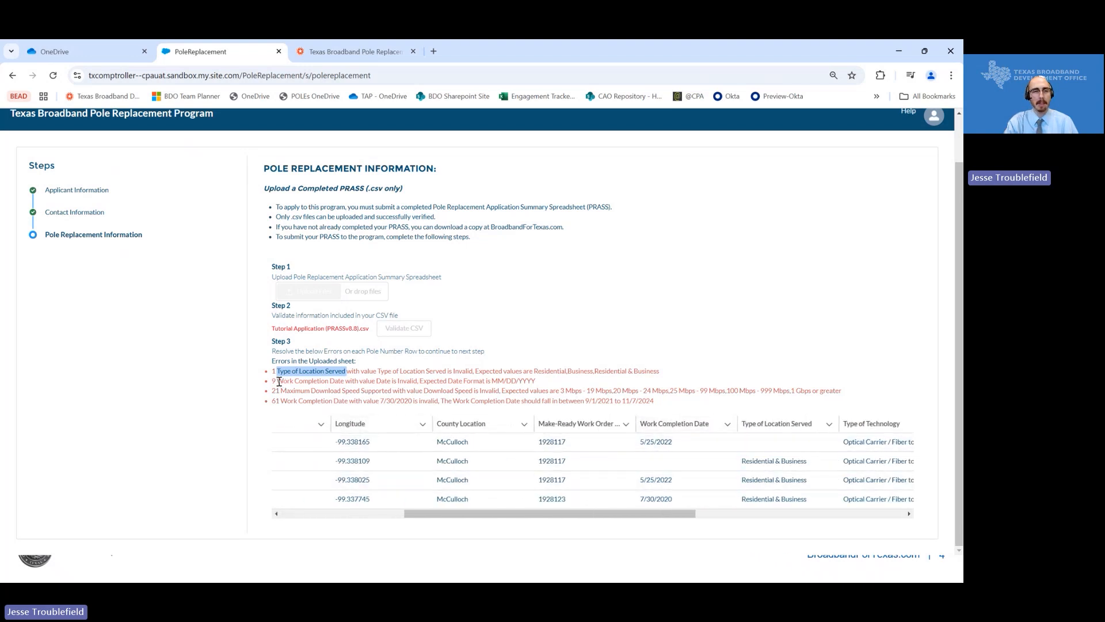
{"action": "left_click_drag", "start_coordinate": [277, 381], "coordinate": [359, 389]}
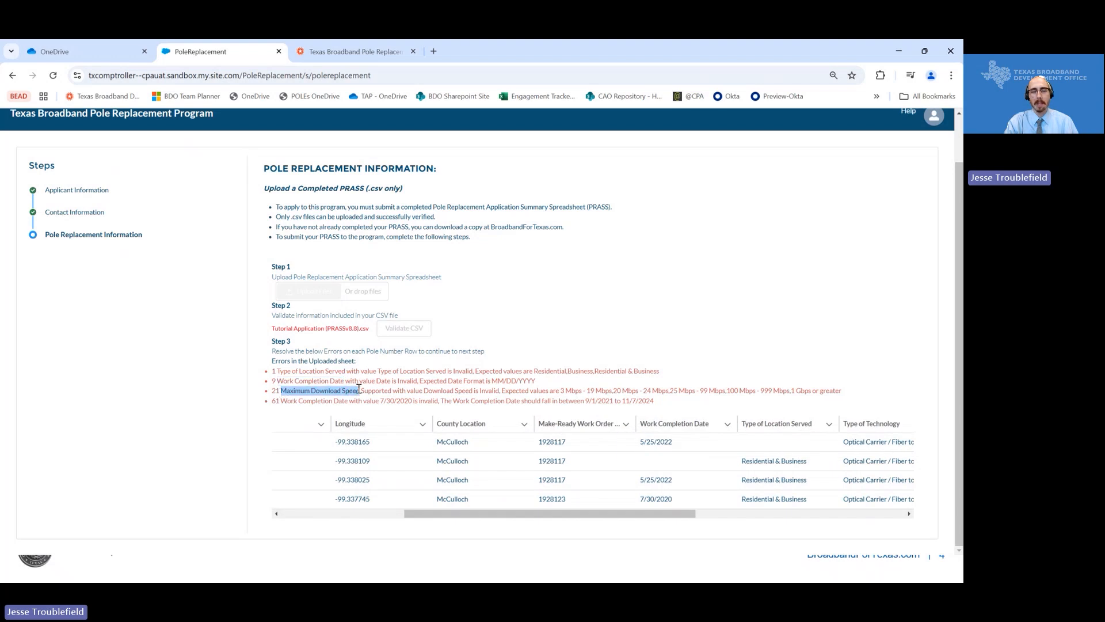
{"action": "scroll", "coordinate": [435, 426], "scroll_direction": "left", "scroll_amount": 5}
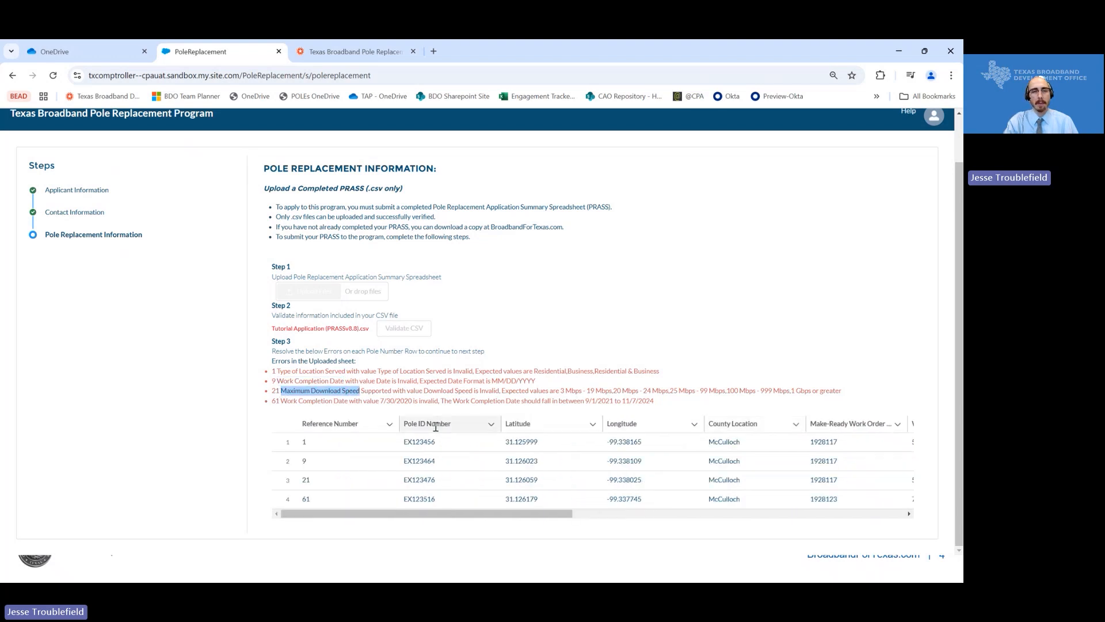
{"action": "scroll", "coordinate": [401, 444], "scroll_direction": "right", "scroll_amount": 3}
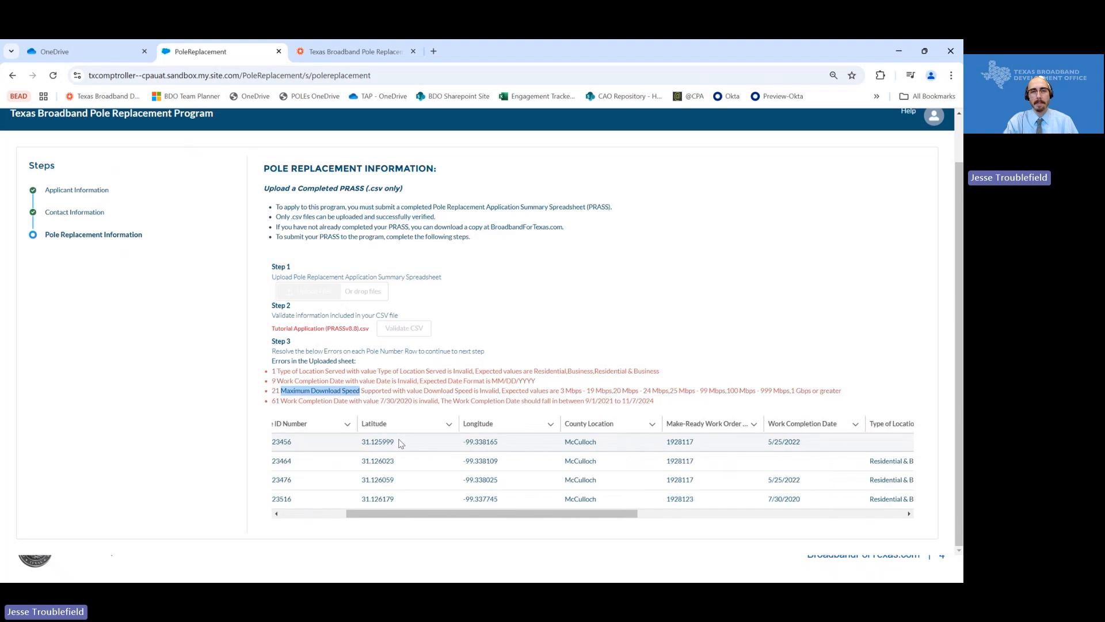
{"action": "scroll", "coordinate": [401, 443], "scroll_direction": "right", "scroll_amount": 5}
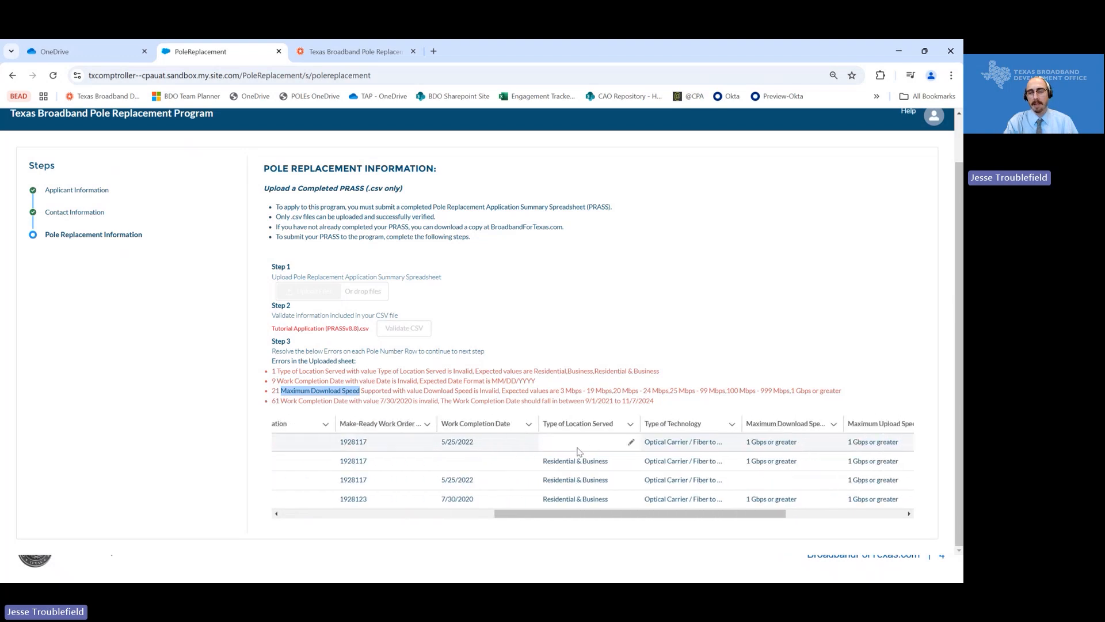
- Copy Residential & Business from row 2 into row 1's Type of Location Served and save
{"action": "left_click_drag", "start_coordinate": [609, 461], "coordinate": [545, 462]}
{"action": "key", "text": "ctrl+c"}
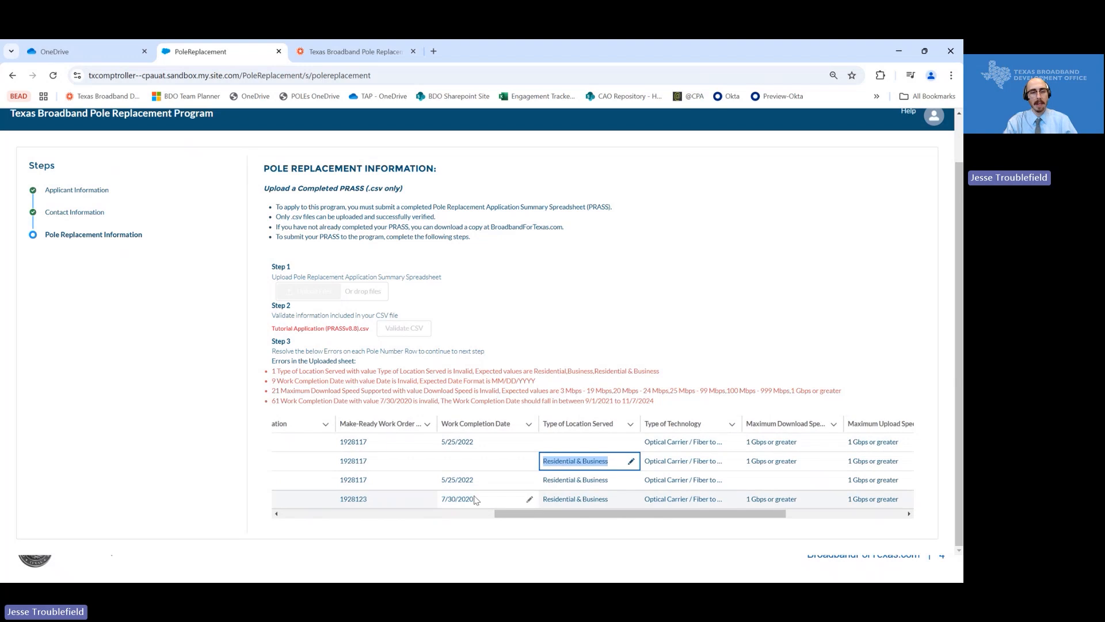
{"action": "left_click", "coordinate": [630, 442]}
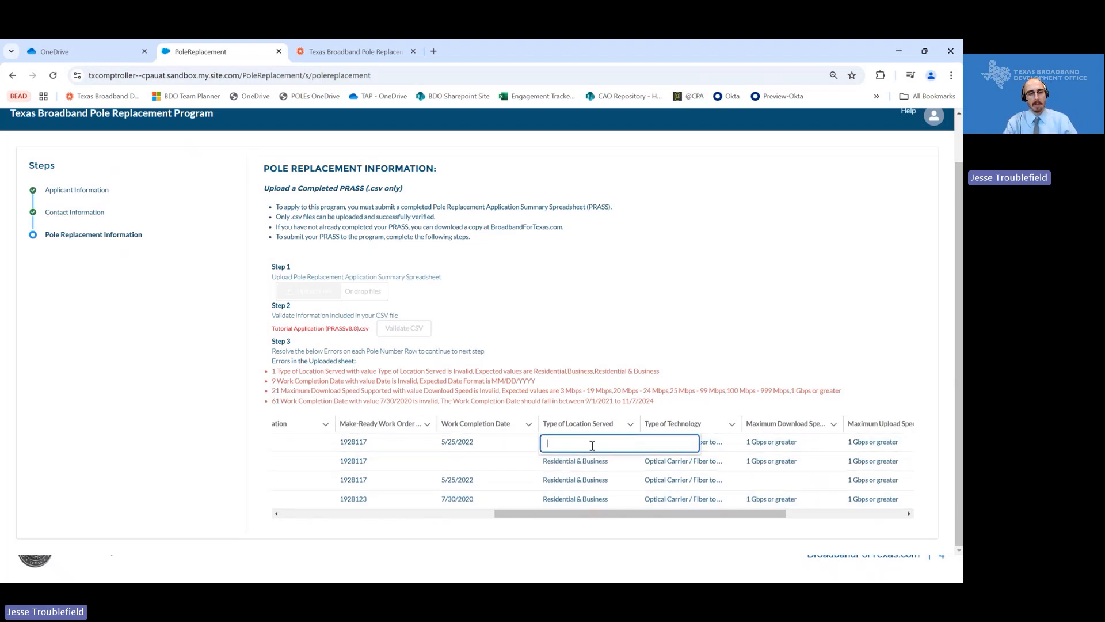
{"action": "key", "text": "ctrl+v"}
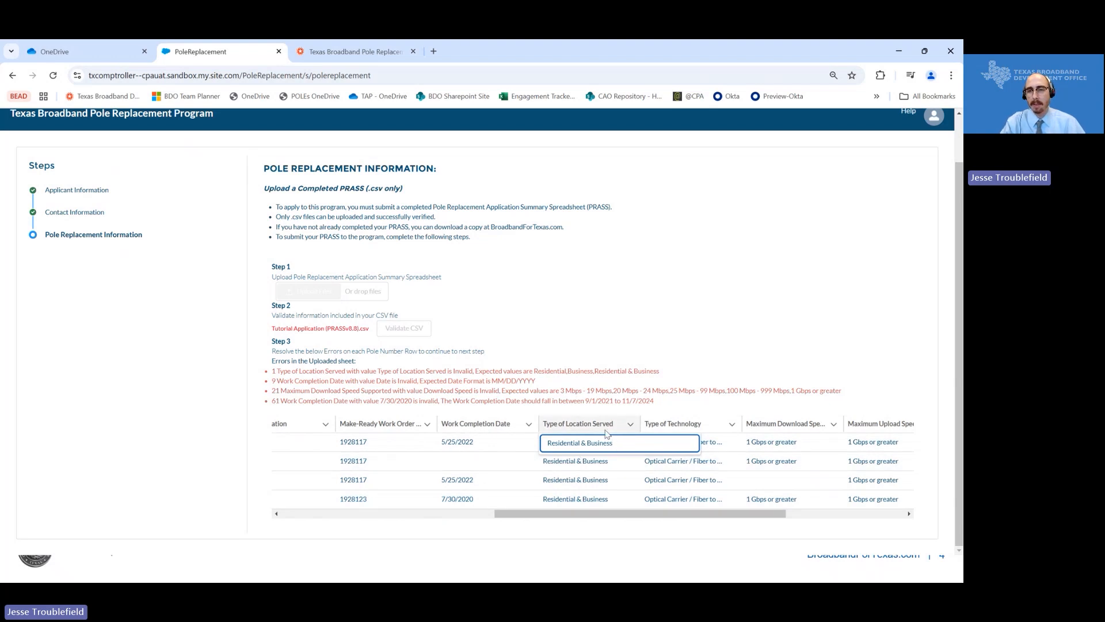
{"action": "left_click", "coordinate": [699, 372]}
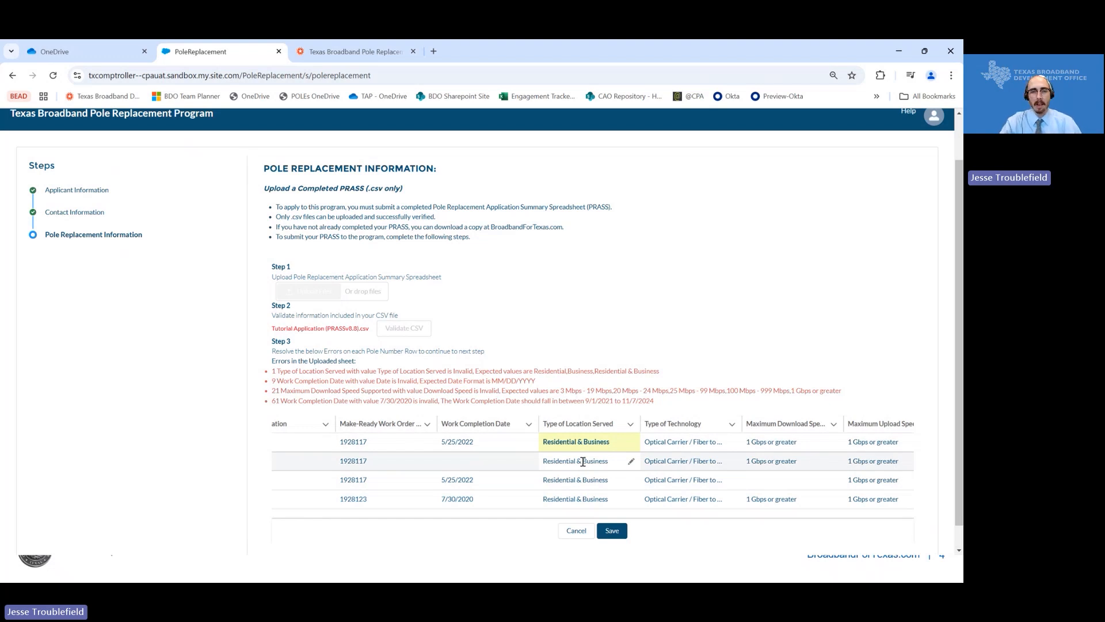
{"action": "left_click", "coordinate": [612, 530]}
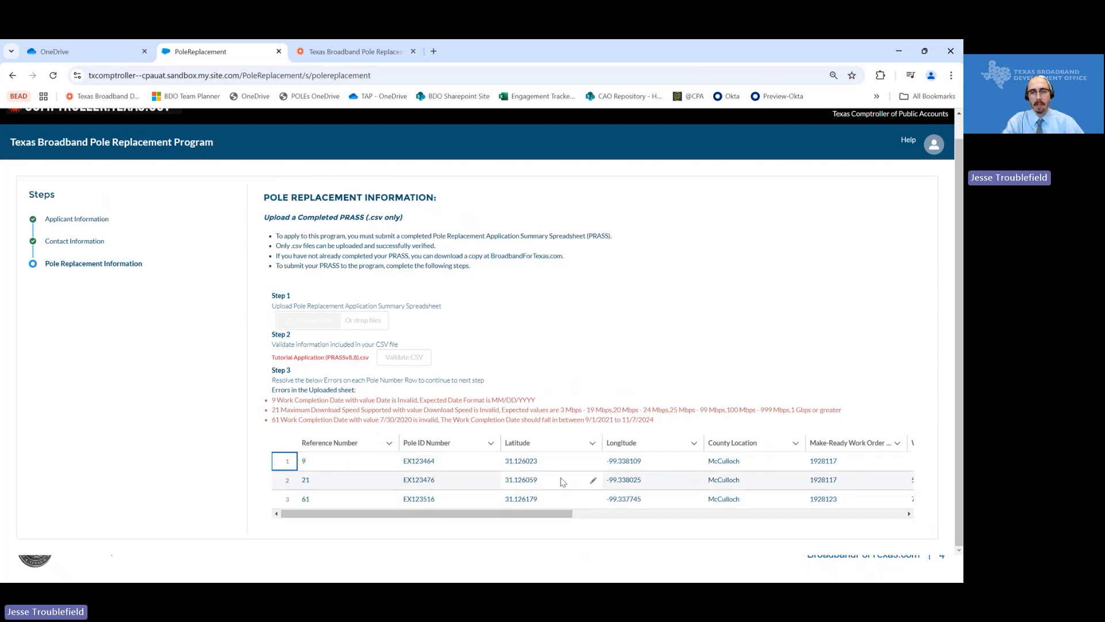
- Copy row 2's 5/25/2022 date into row 1's empty Work Completion Date and save
{"action": "scroll", "coordinate": [561, 480], "scroll_direction": "right", "scroll_amount": 5}
{"action": "scroll", "coordinate": [561, 480], "scroll_direction": "right", "scroll_amount": 3}
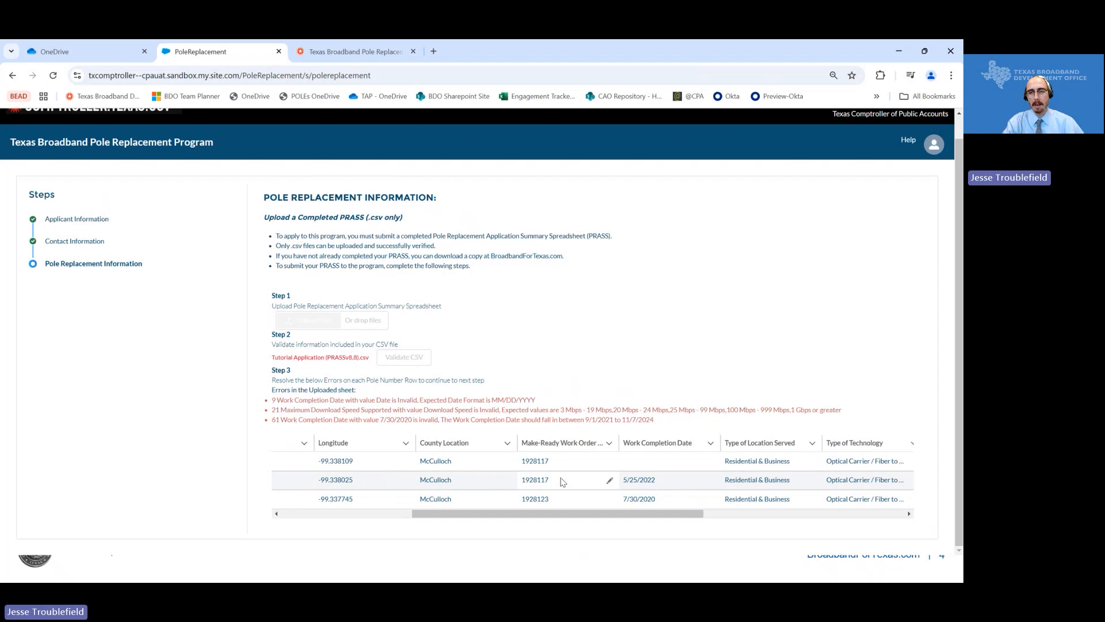
{"action": "left_click", "coordinate": [711, 461]}
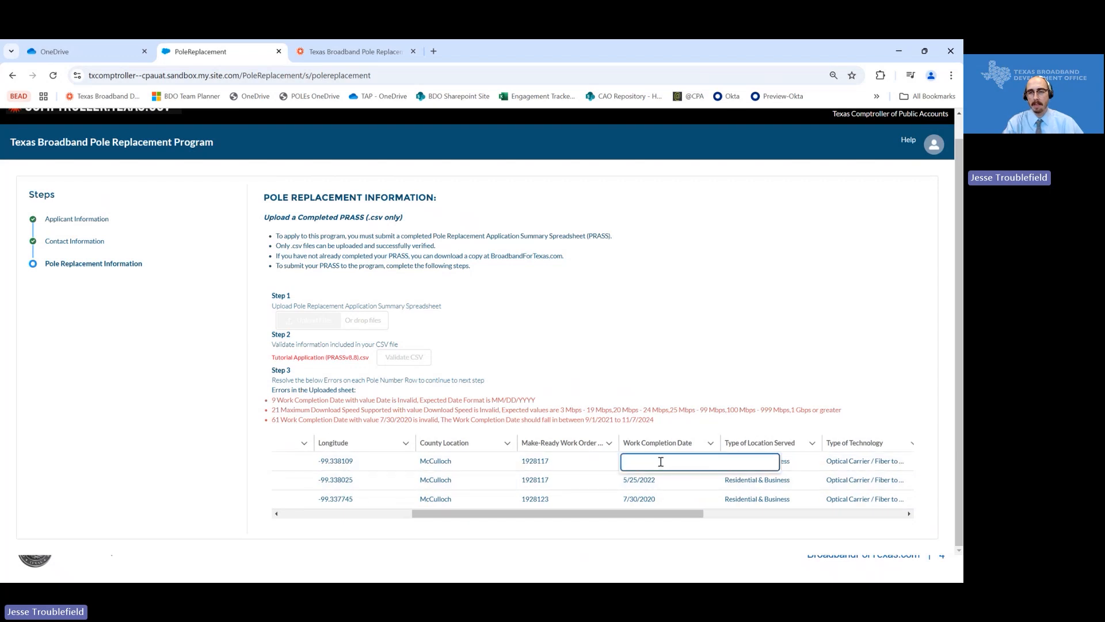
{"action": "left_click_drag", "start_coordinate": [654, 480], "coordinate": [623, 482]}
{"action": "key", "text": "ctrl+c"}
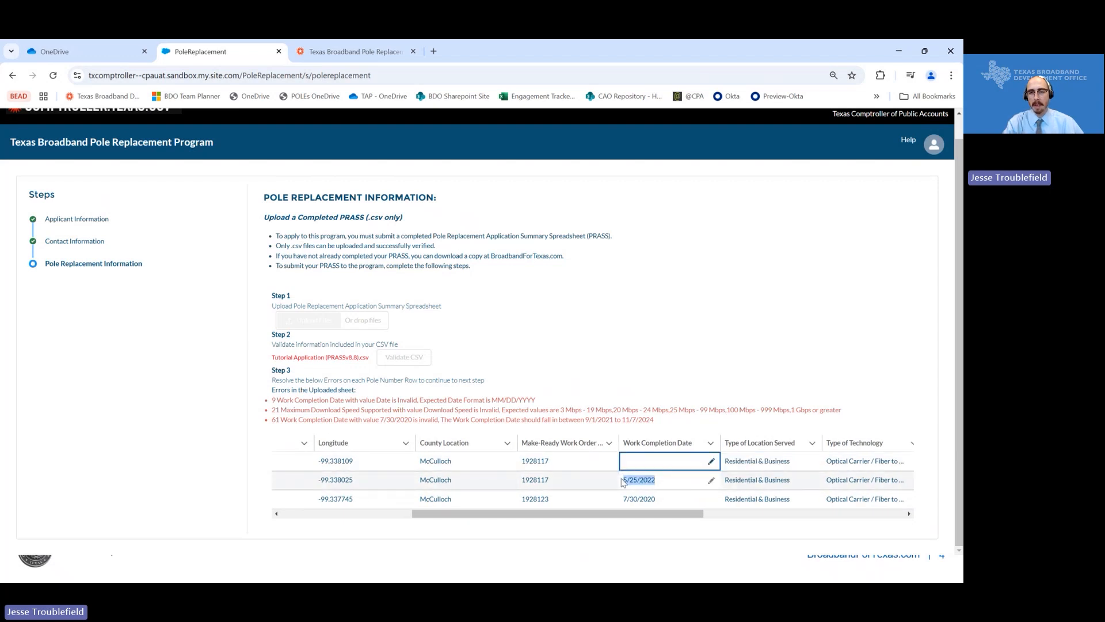
{"action": "left_click", "coordinate": [673, 480]}
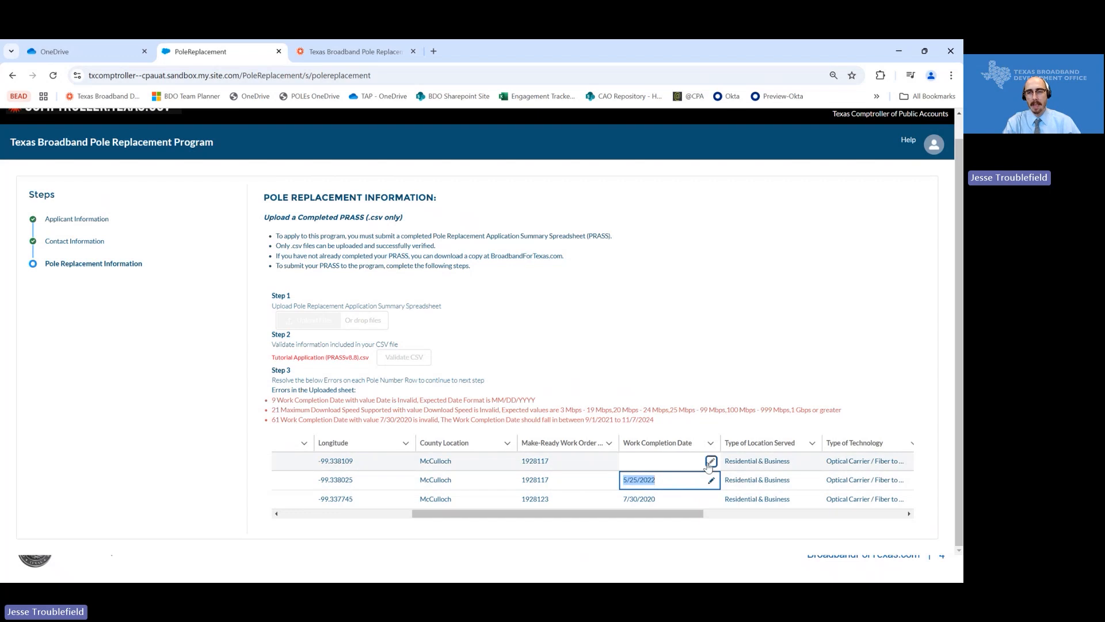
{"action": "left_click", "coordinate": [711, 461]}
{"action": "key", "text": "ctrl+v"}
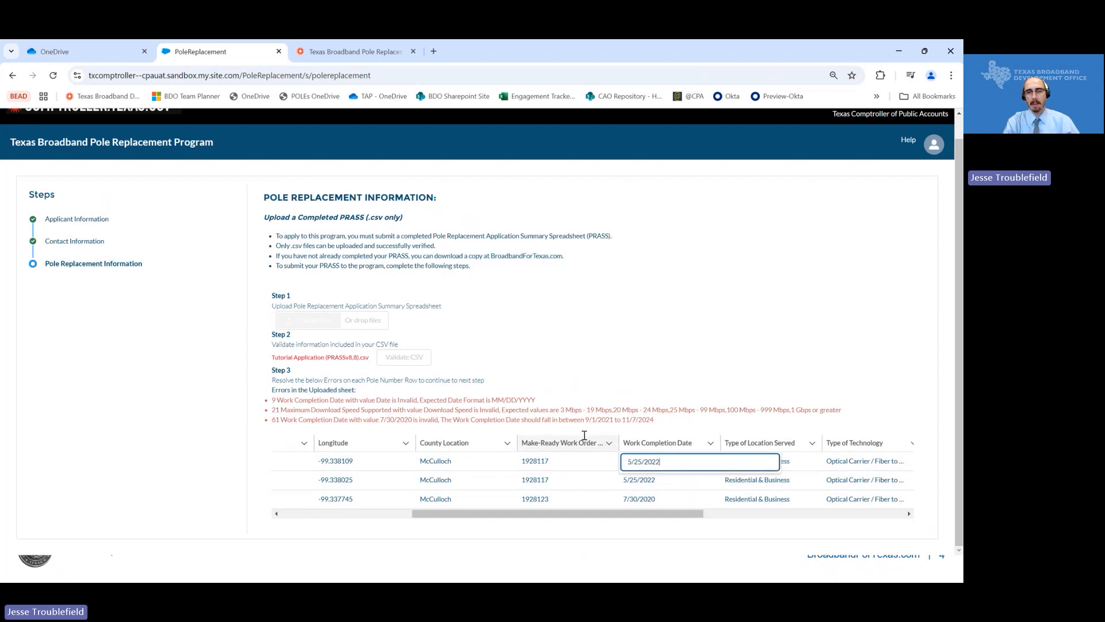
{"action": "left_click", "coordinate": [585, 385]}
{"action": "left_click", "coordinate": [612, 528]}
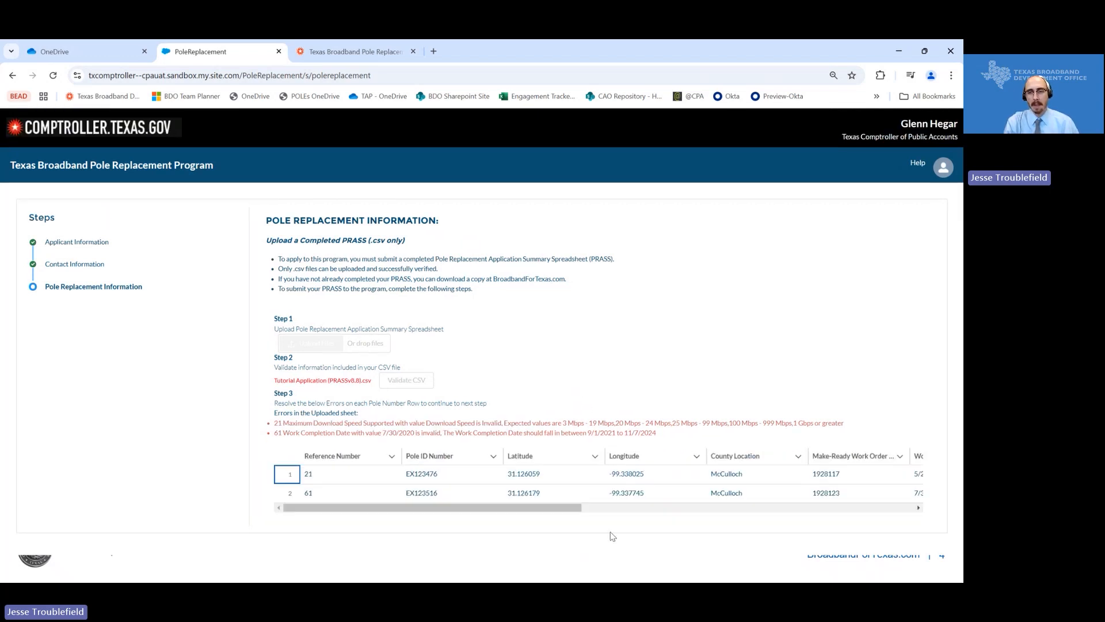
- Enter '1 GIG' as pole 21's Maximum Download Speed and save
{"action": "scroll", "coordinate": [455, 469], "scroll_direction": "right", "scroll_amount": 3}
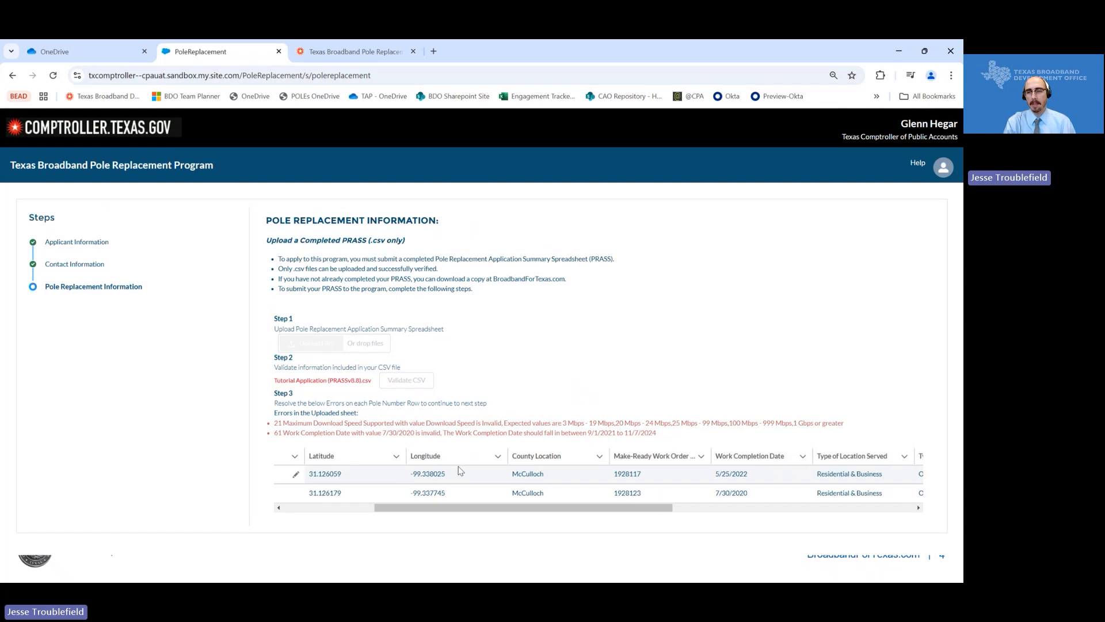
{"action": "scroll", "coordinate": [461, 471], "scroll_direction": "right", "scroll_amount": 5}
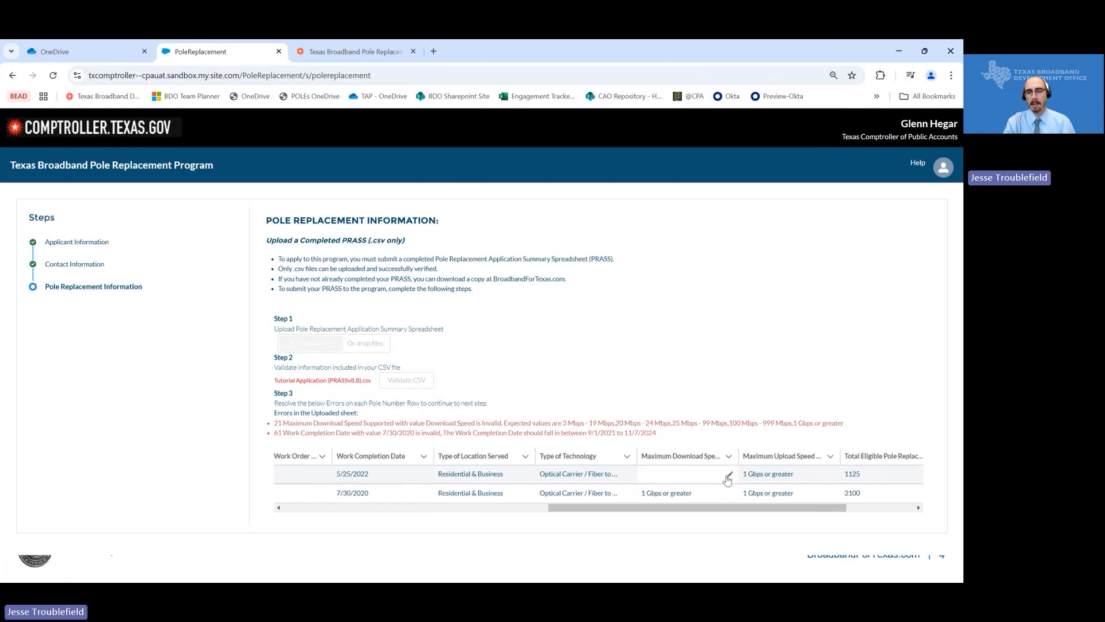
{"action": "left_click", "coordinate": [729, 475]}
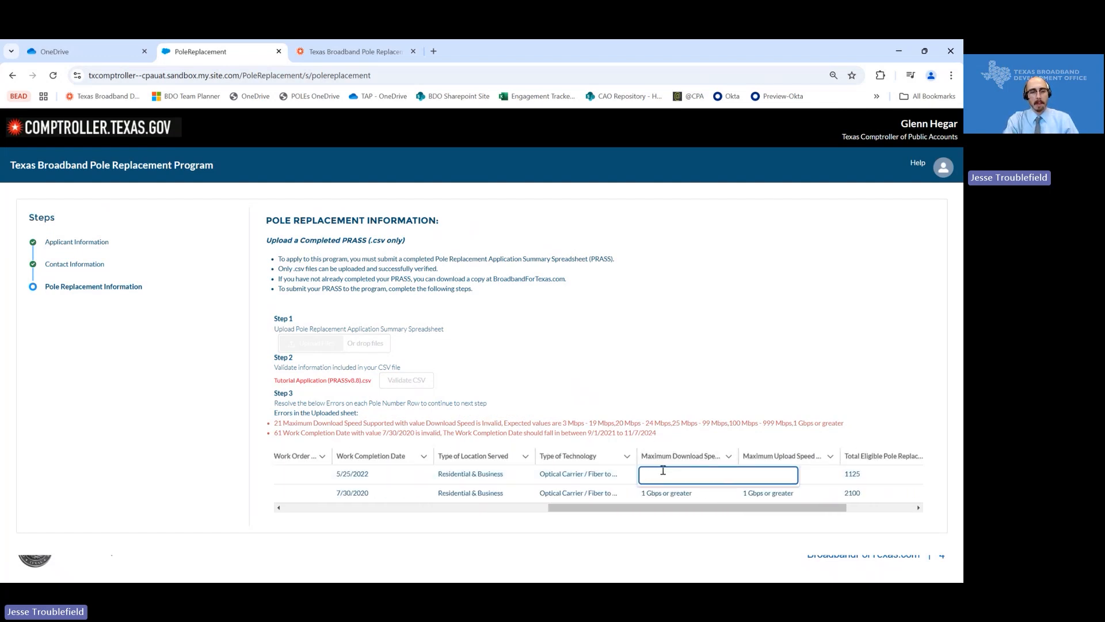
{"action": "type", "text": "1 GIG"}
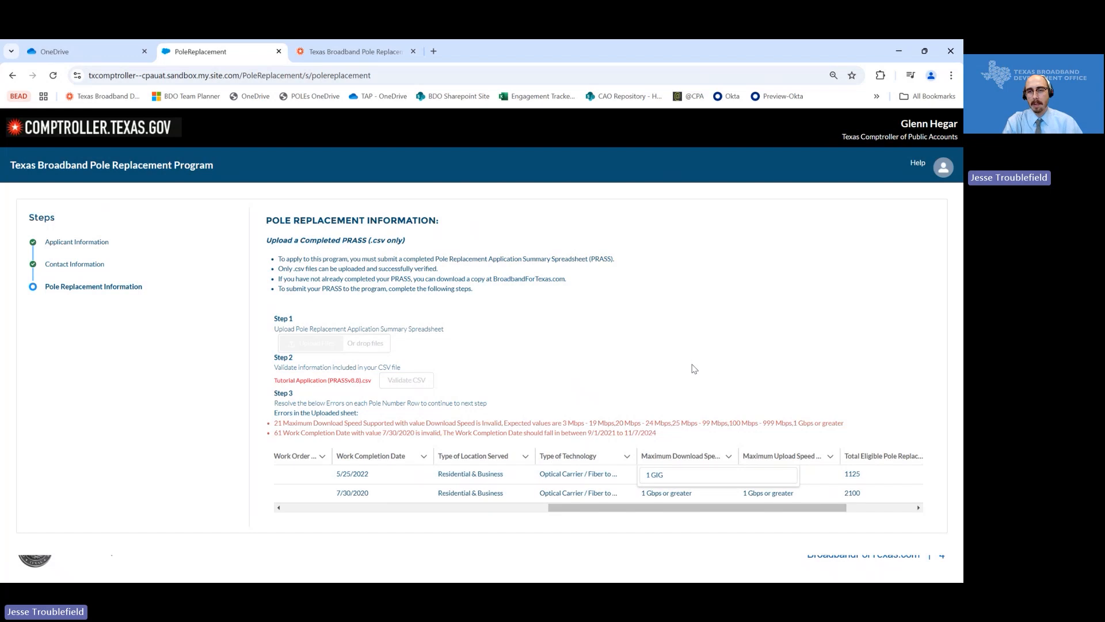
{"action": "key", "text": "Return"}
{"action": "left_click", "coordinate": [612, 525]}
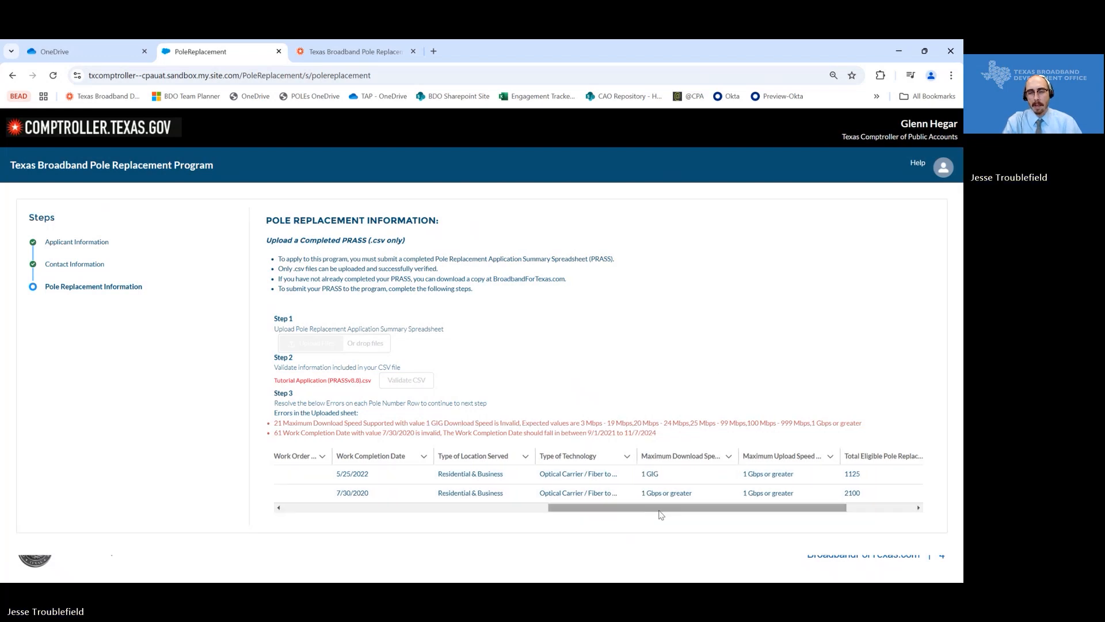
- Replace row 21's '1 GIG' with row 2's '1 Gbps or greater' value and save
{"action": "scroll", "coordinate": [354, 488], "scroll_direction": "left", "scroll_amount": 5}
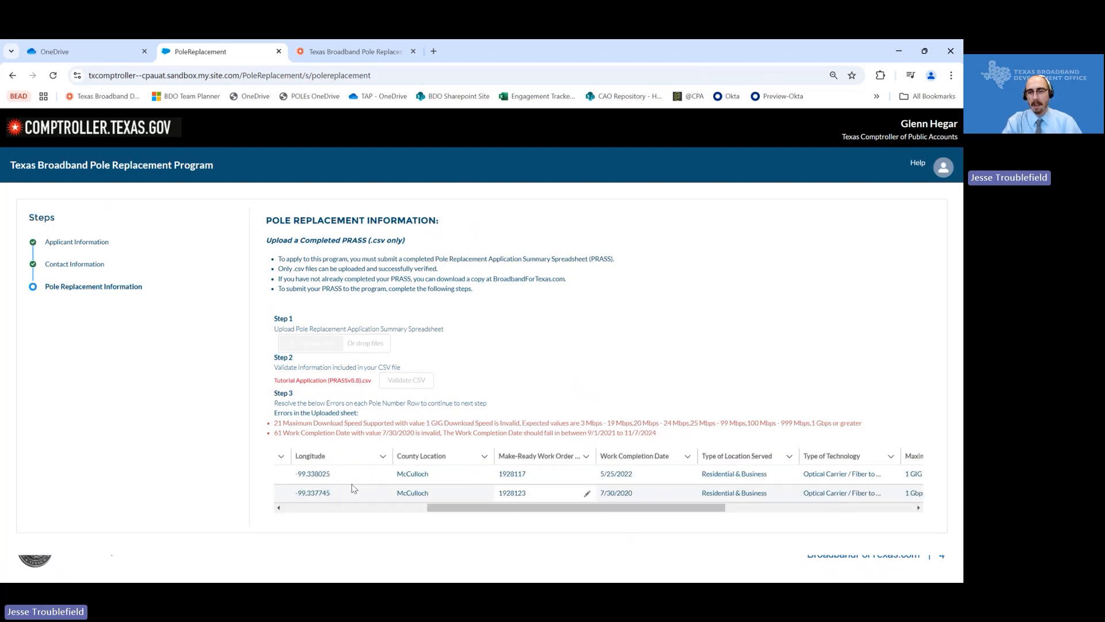
{"action": "scroll", "coordinate": [353, 487], "scroll_direction": "left", "scroll_amount": 5}
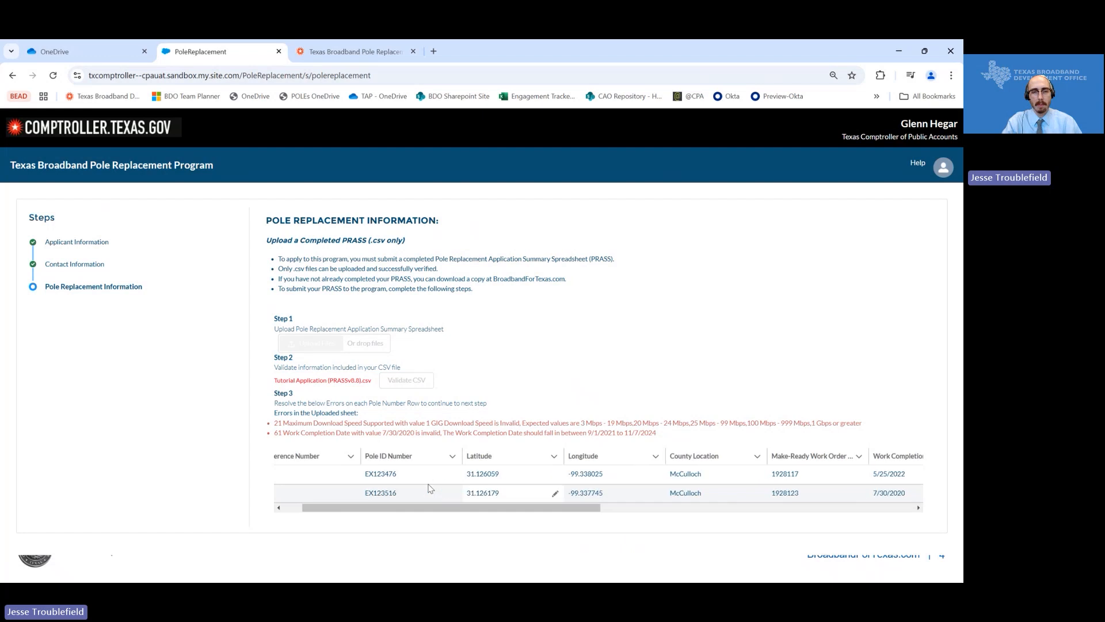
{"action": "scroll", "coordinate": [521, 477], "scroll_direction": "right", "scroll_amount": 5}
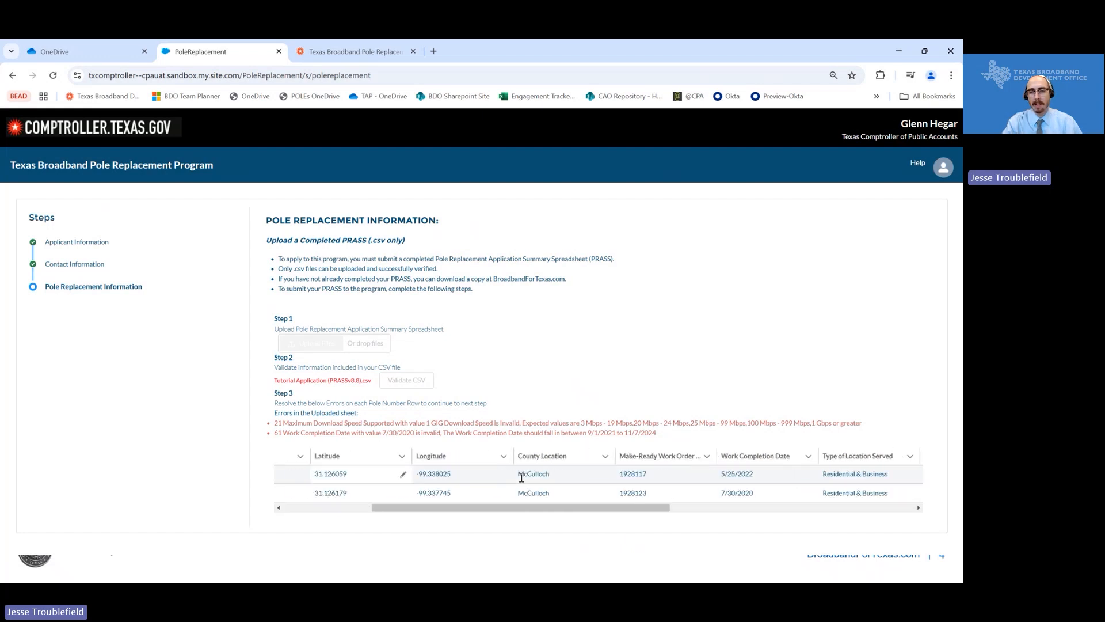
{"action": "scroll", "coordinate": [521, 477], "scroll_direction": "right", "scroll_amount": 3}
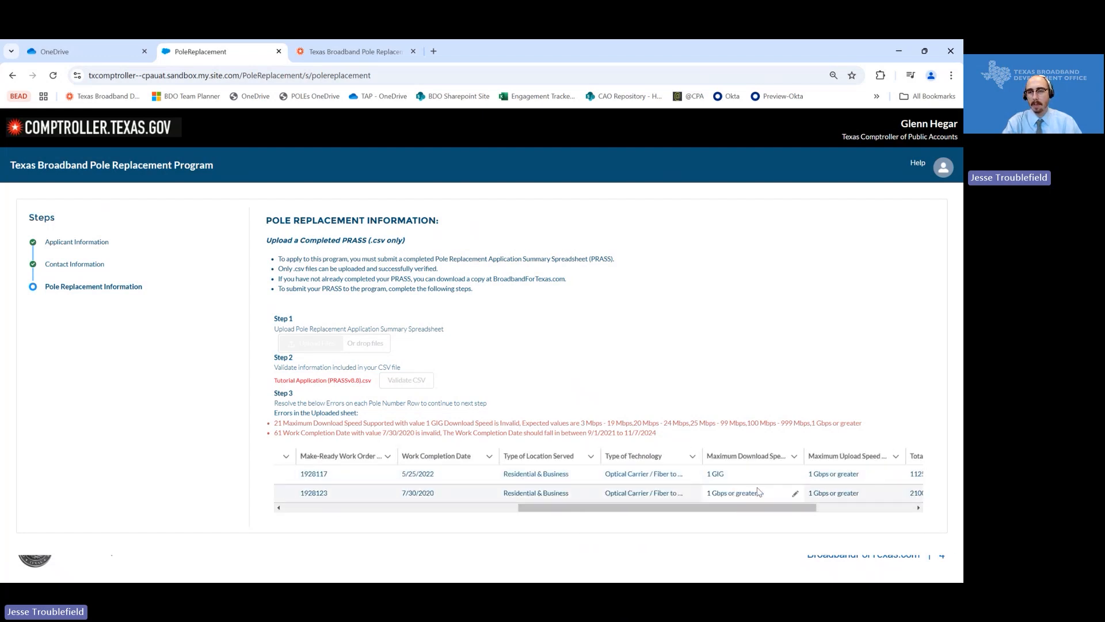
{"action": "left_click_drag", "start_coordinate": [764, 496], "coordinate": [703, 497]}
{"action": "key", "text": "ctrl+c"}
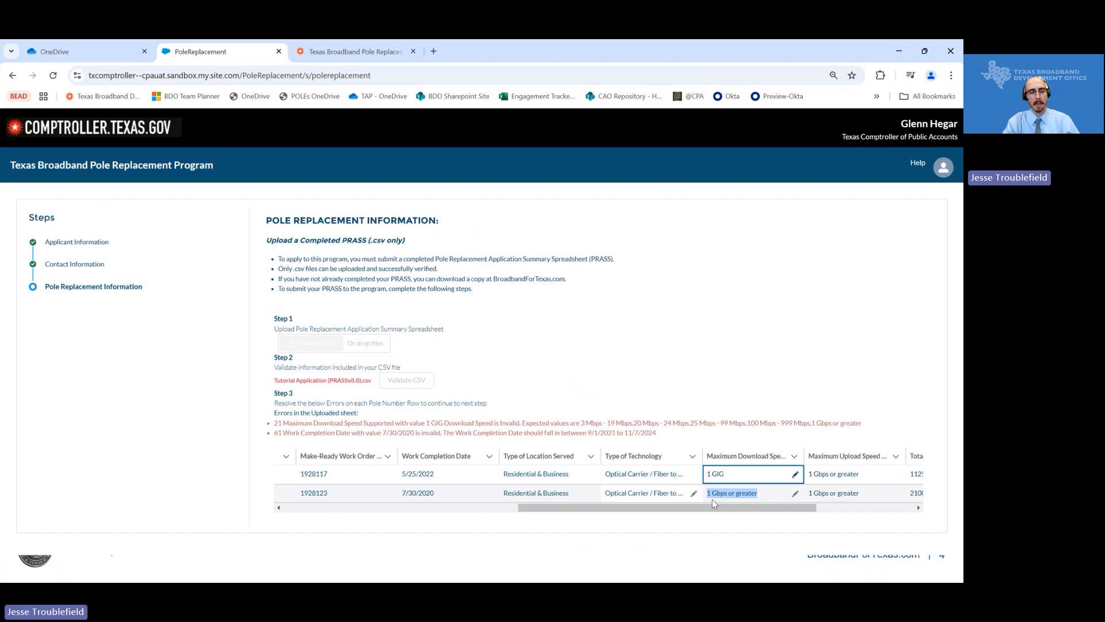
{"action": "left_click", "coordinate": [795, 475]}
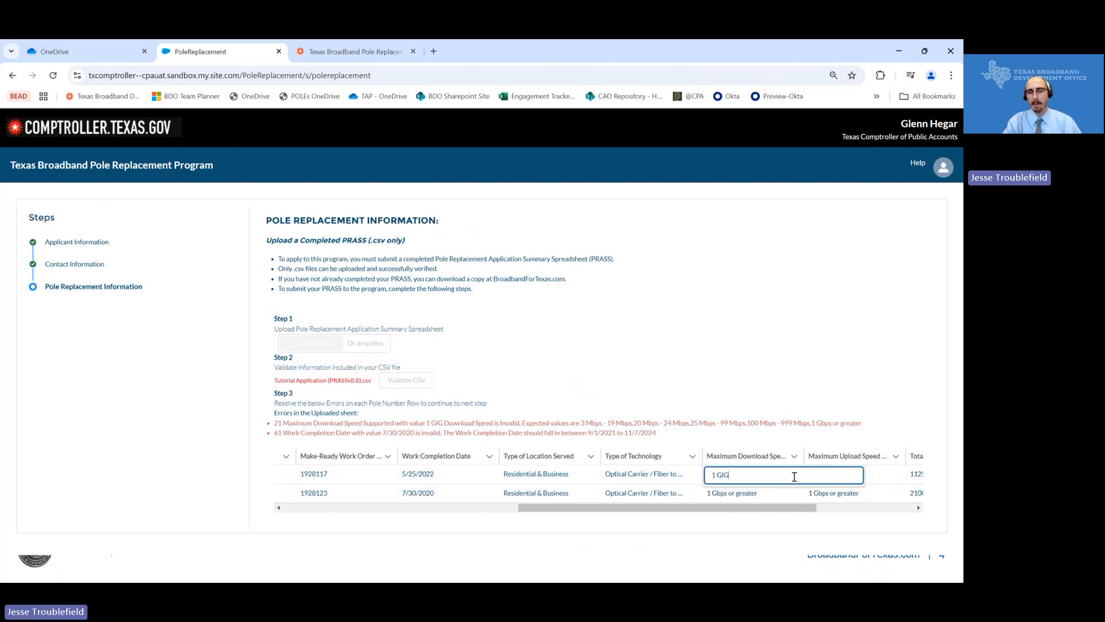
{"action": "triple_click", "coordinate": [715, 478]}
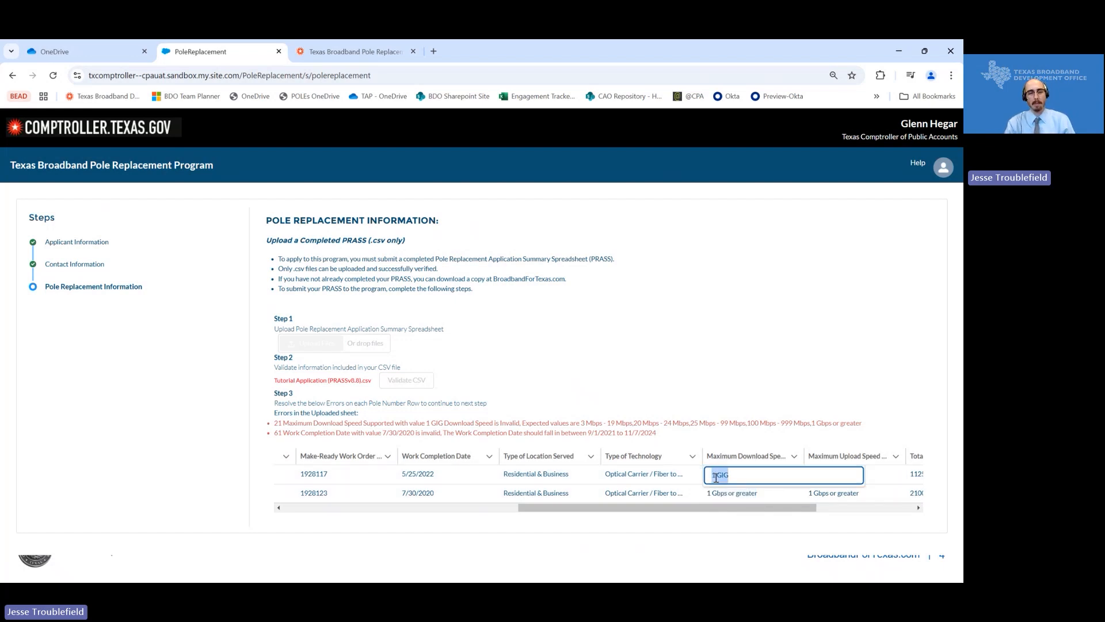
{"action": "key", "text": "ctrl+v"}
{"action": "left_click", "coordinate": [802, 391]}
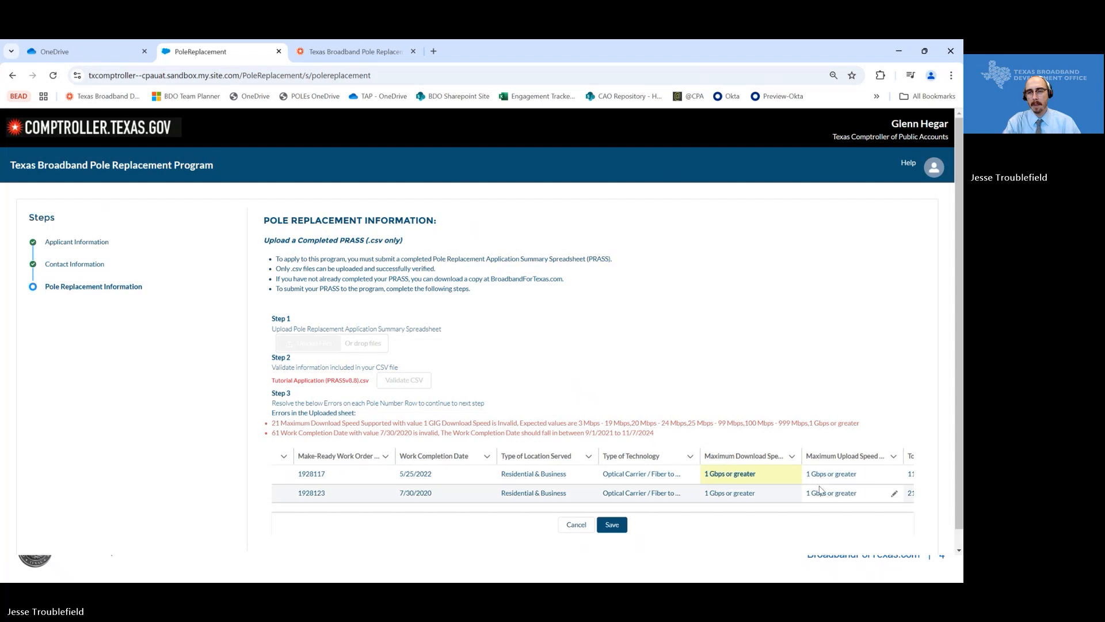
{"action": "left_click", "coordinate": [612, 525]}
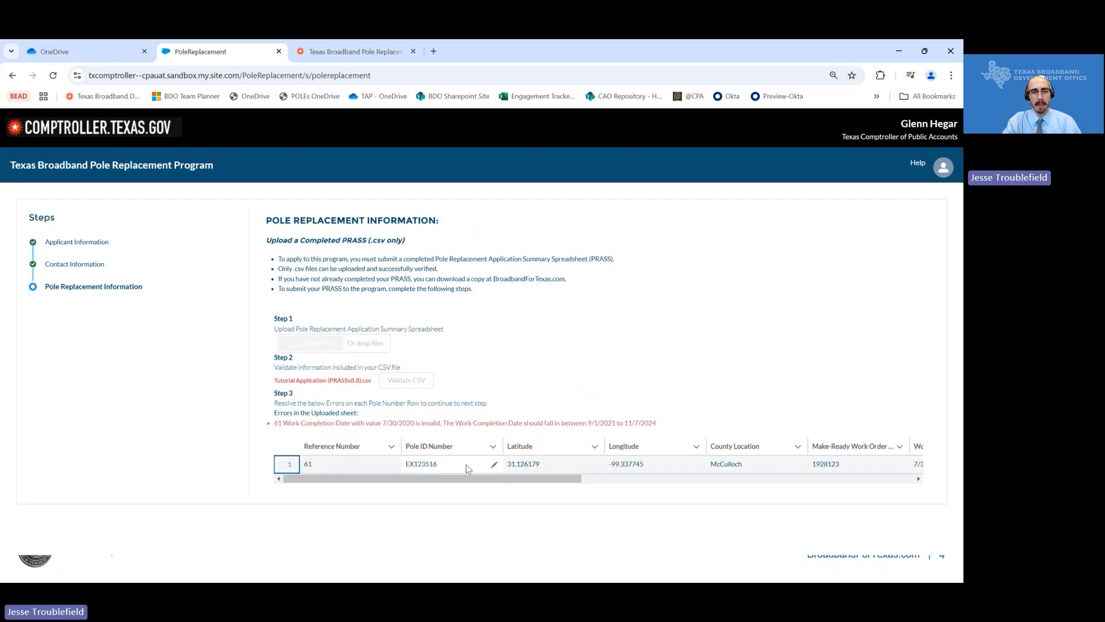
- Change row 61's Work Completion Date from 7/30/2020 to 7/30/2022 and save to revalidate
{"action": "scroll", "coordinate": [495, 464], "scroll_direction": "right", "scroll_amount": 3}
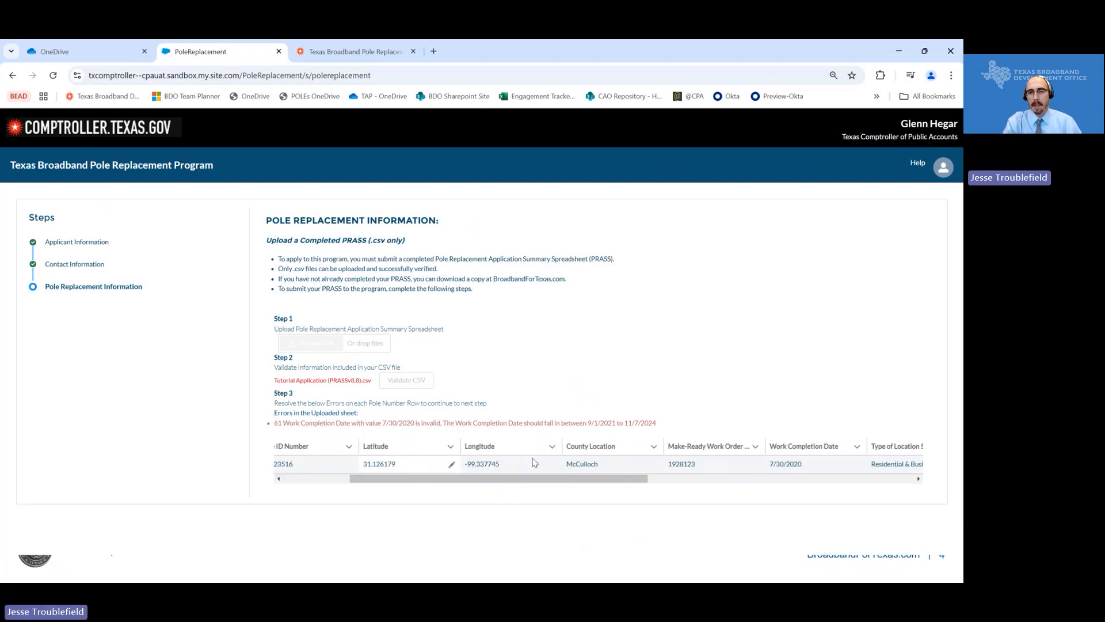
{"action": "scroll", "coordinate": [535, 462], "scroll_direction": "right", "scroll_amount": 3}
{"action": "left_click", "coordinate": [636, 464]}
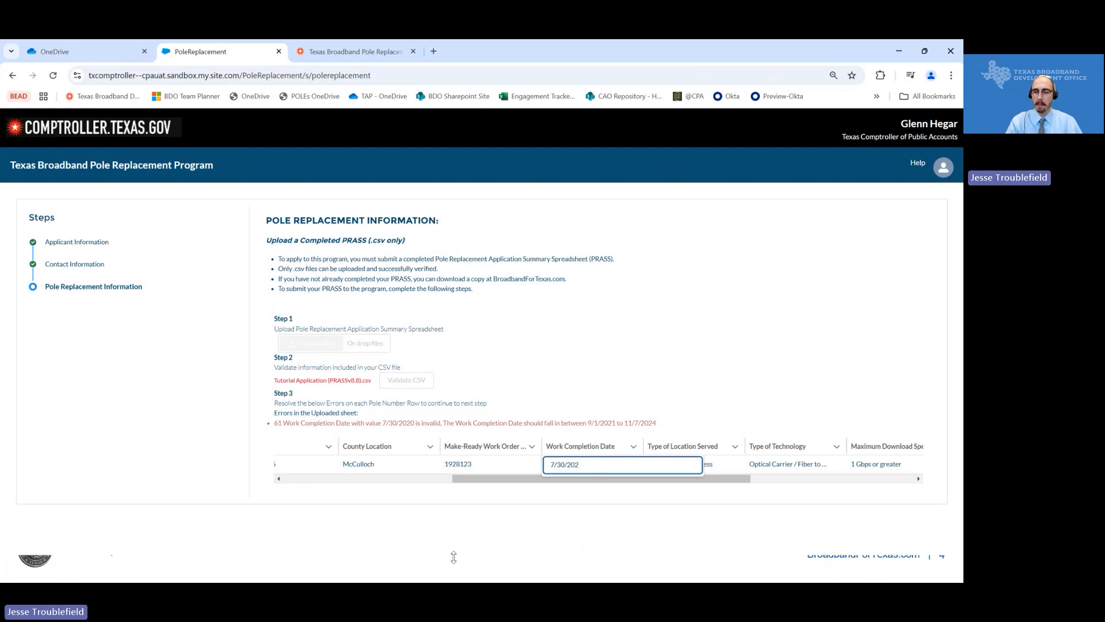
{"action": "left_click", "coordinate": [608, 361]}
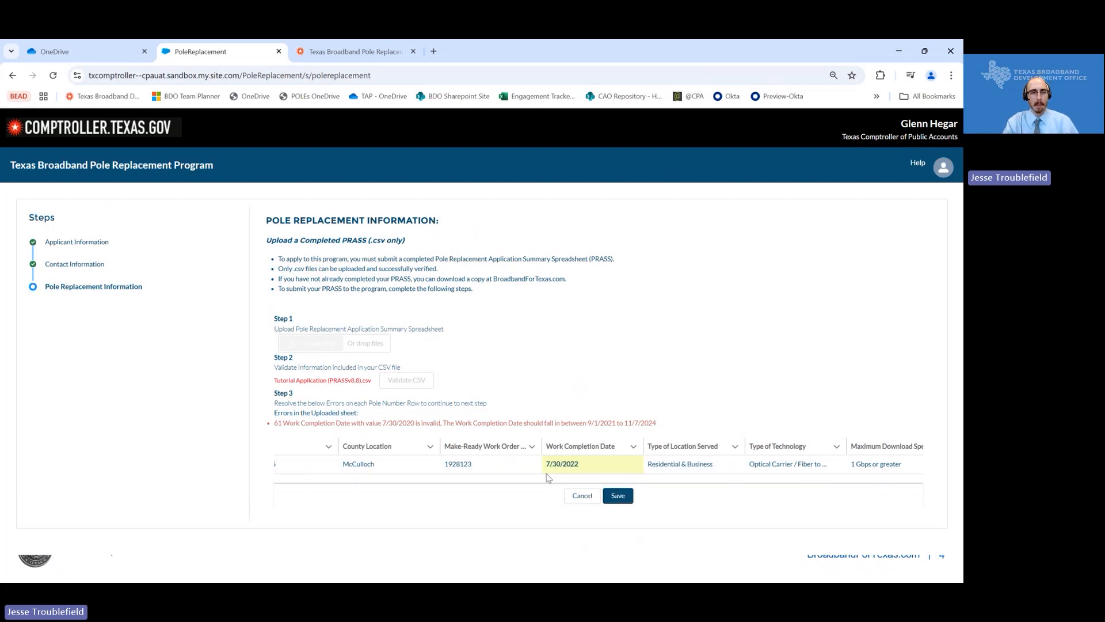
{"action": "left_click", "coordinate": [620, 497]}
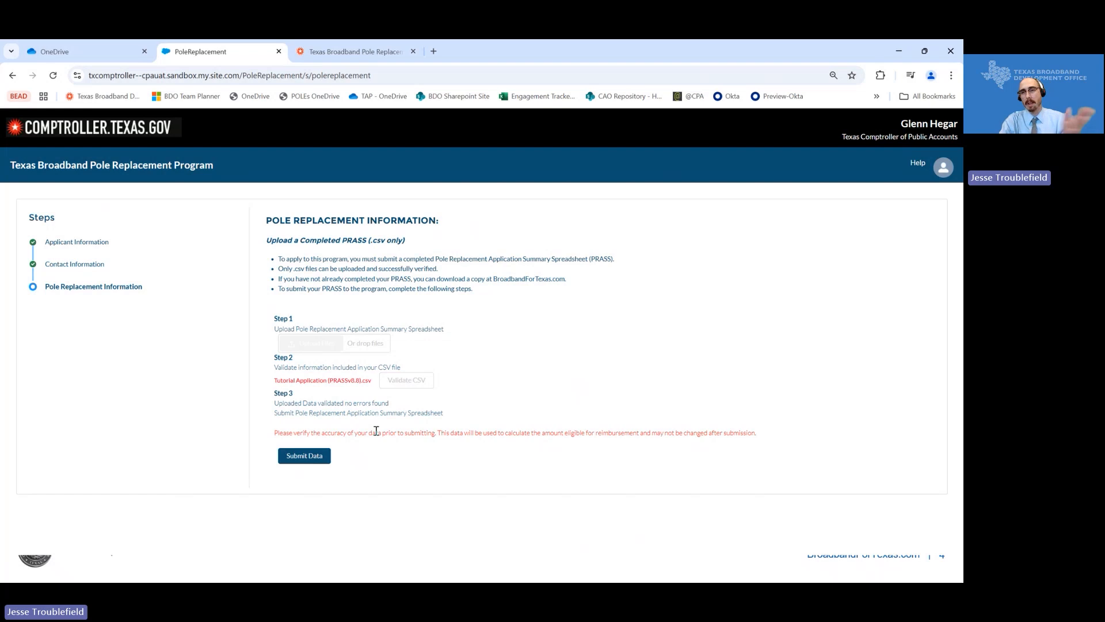
- Submit the validated pole replacement data and check the import confirmation
{"action": "left_click", "coordinate": [295, 457]}
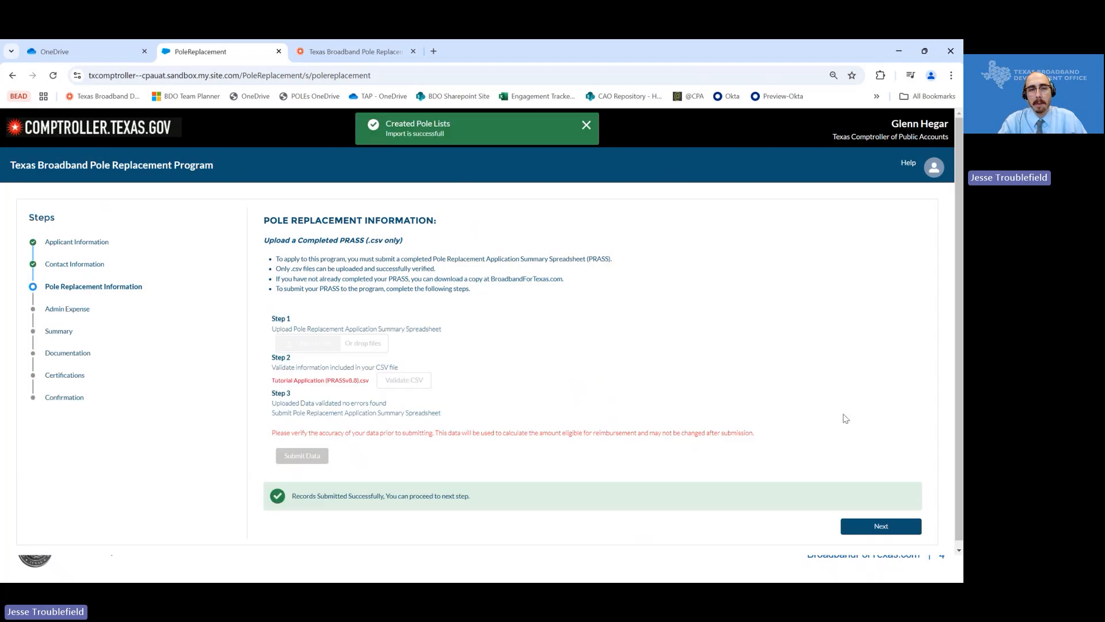
{"action": "scroll", "coordinate": [796, 423], "scroll_direction": "down", "scroll_amount": 1}
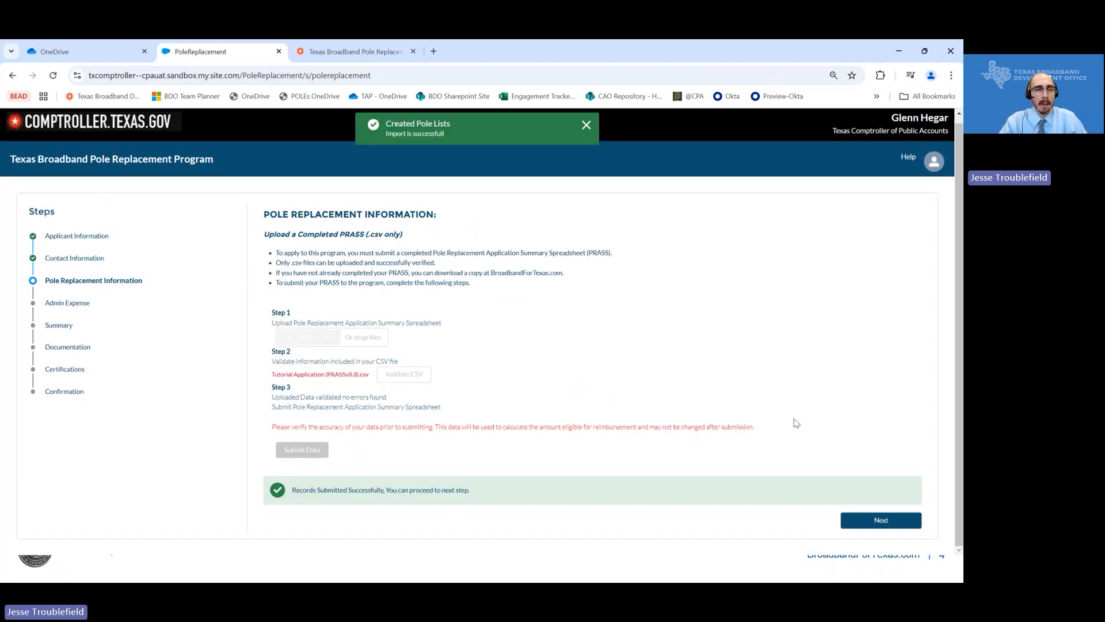
- Answer No to administrative expense reimbursement, leaving $0.00 fees, and go to the calculator summary
{"action": "left_click", "coordinate": [877, 519]}
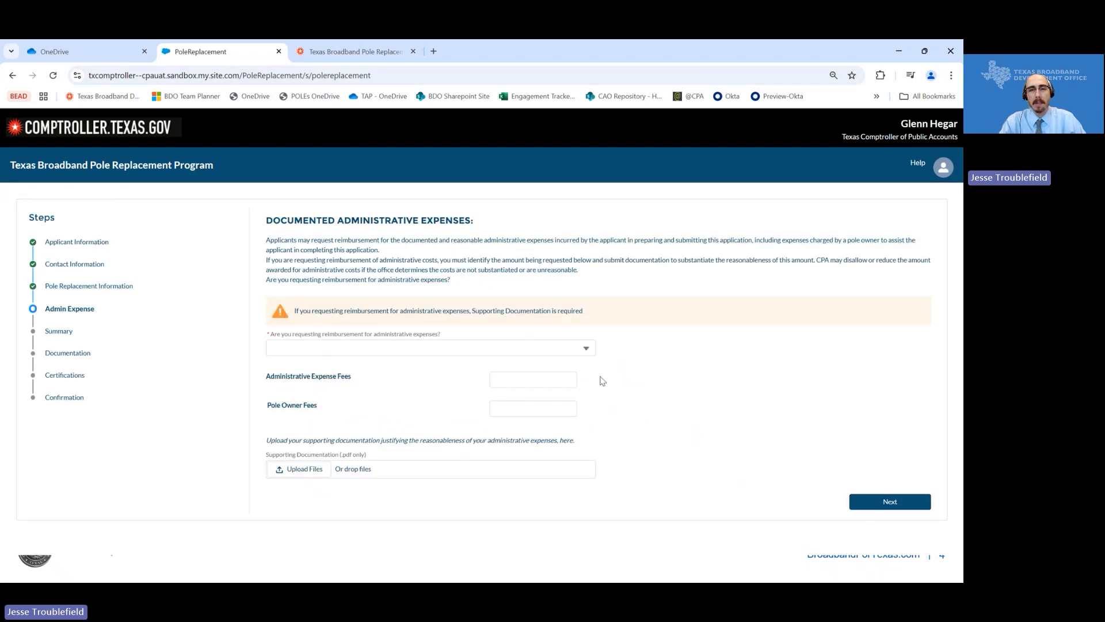
{"action": "left_click", "coordinate": [468, 351]}
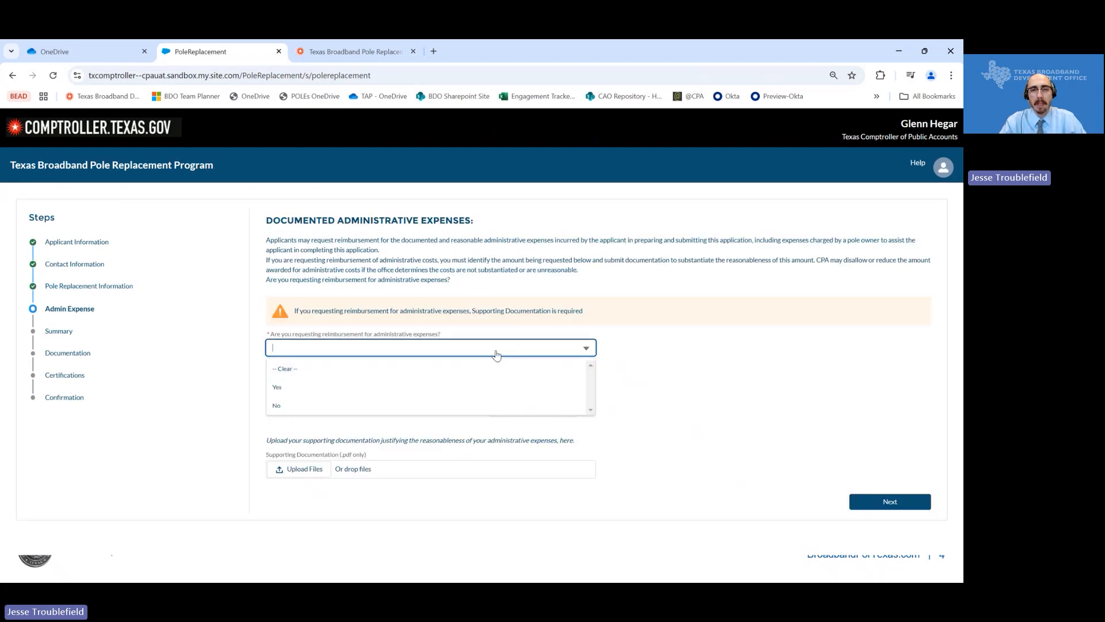
{"action": "left_click", "coordinate": [562, 352]}
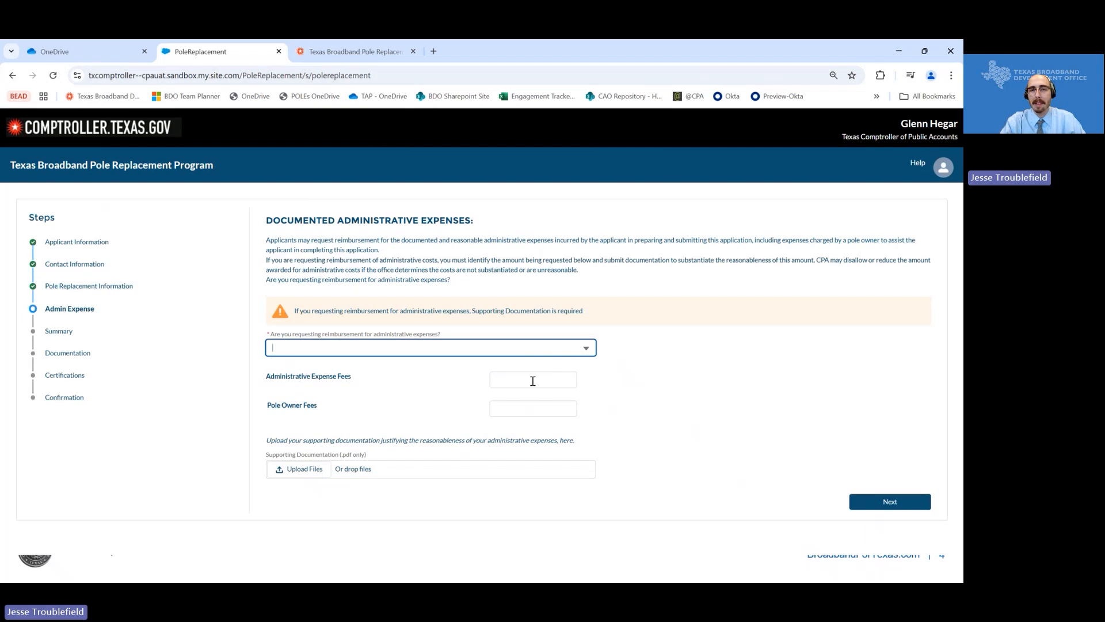
{"action": "left_click", "coordinate": [475, 350]}
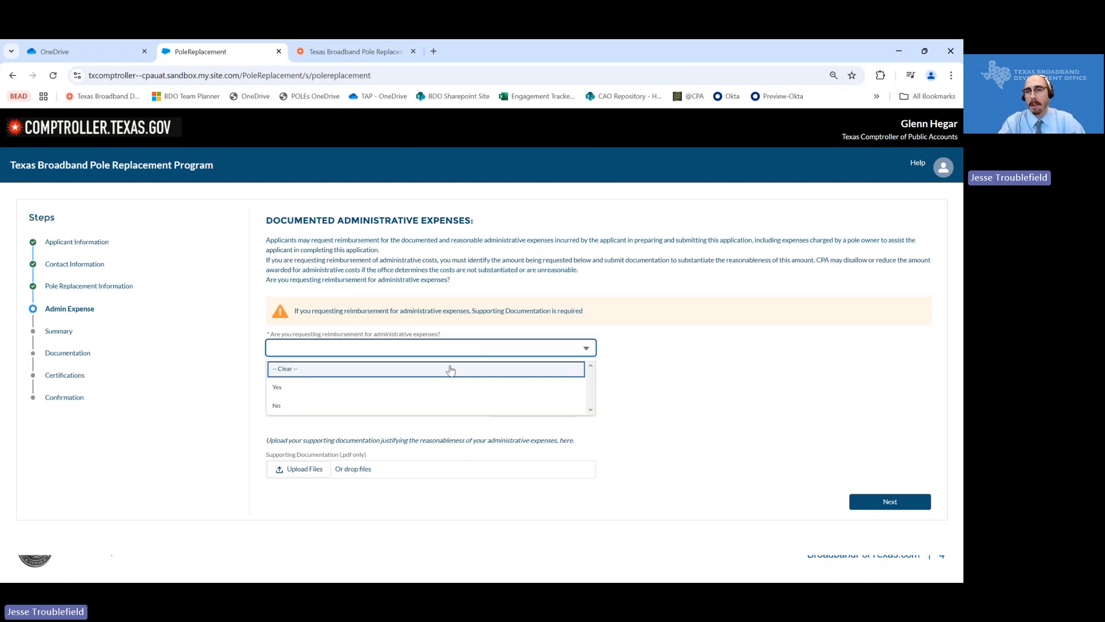
{"action": "left_click", "coordinate": [402, 391]}
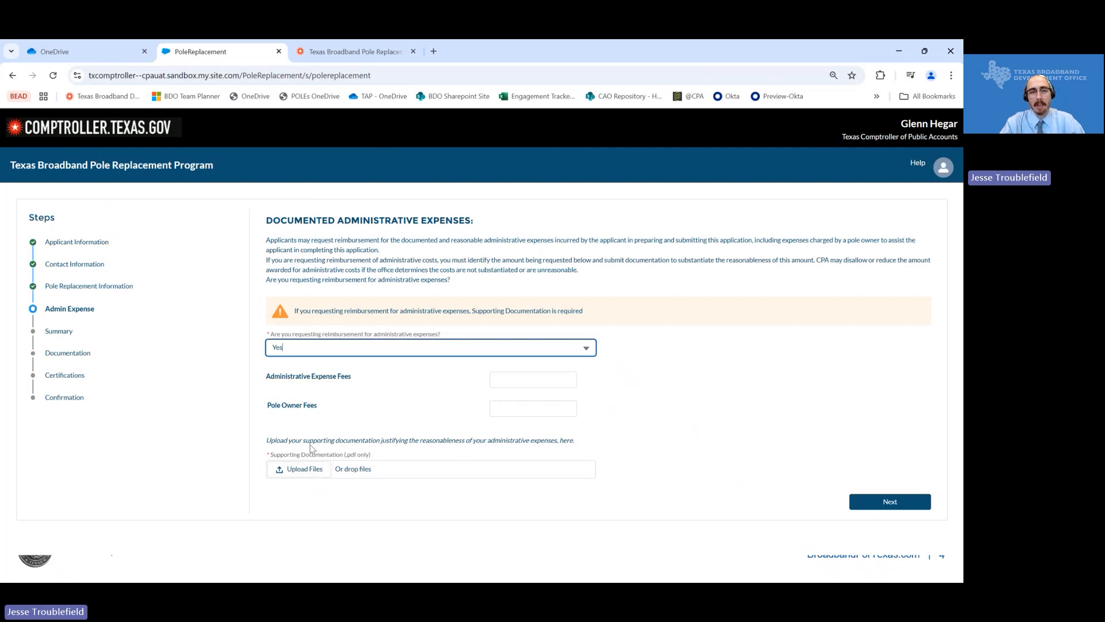
{"action": "left_click", "coordinate": [349, 349]}
{"action": "left_click", "coordinate": [327, 404]}
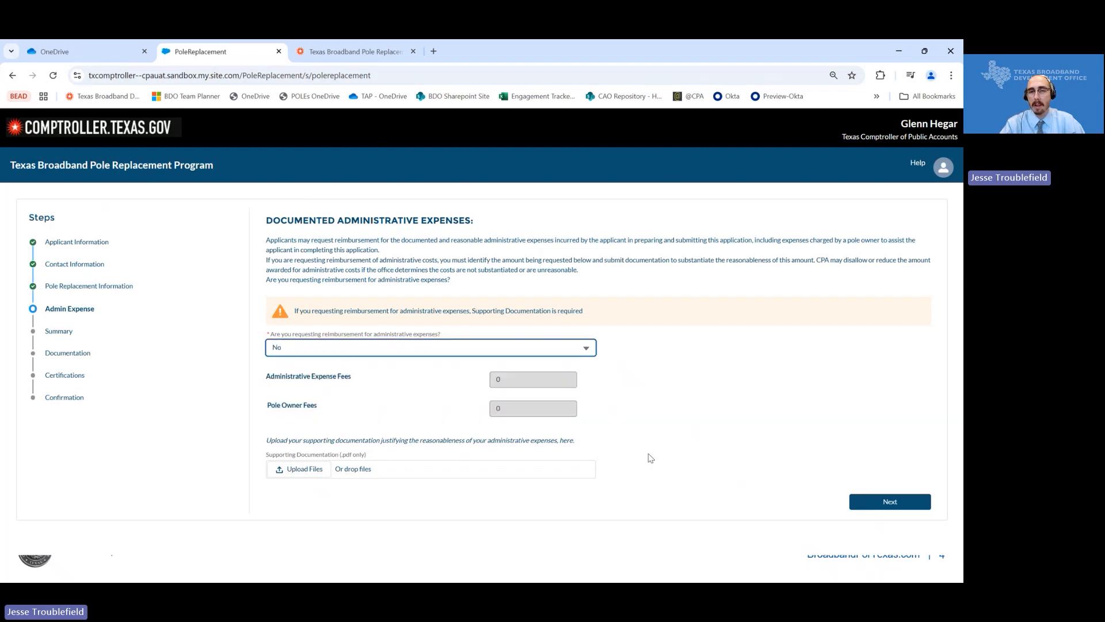
{"action": "left_click", "coordinate": [884, 501]}
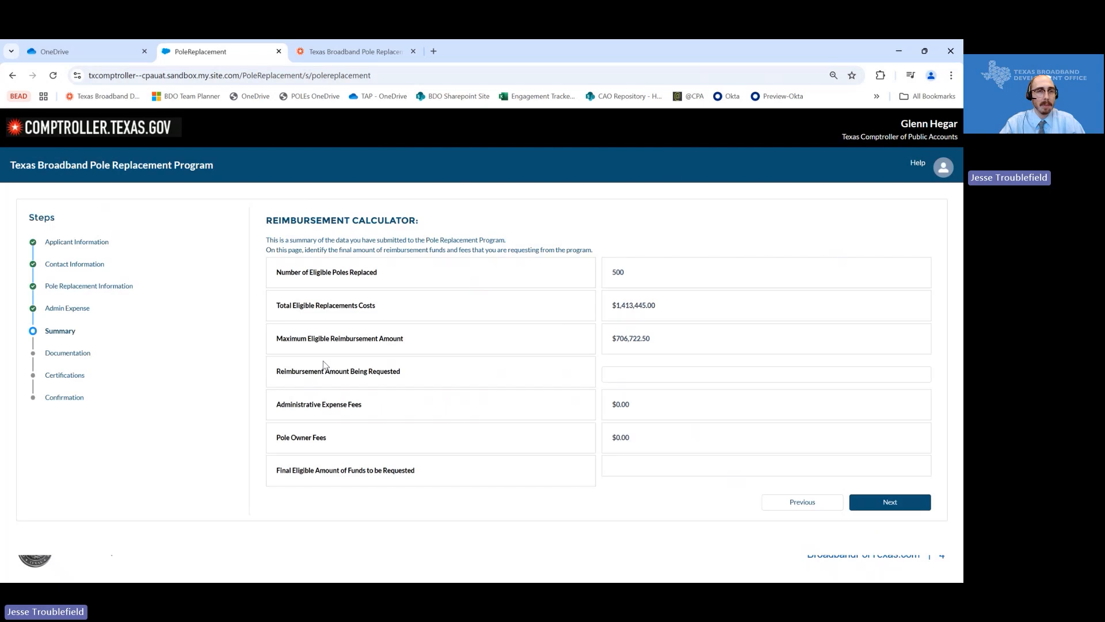
- Enter 706722.50 as the Reimbursement Amount Being Requested so the final total calculates
{"action": "left_click", "coordinate": [649, 371]}
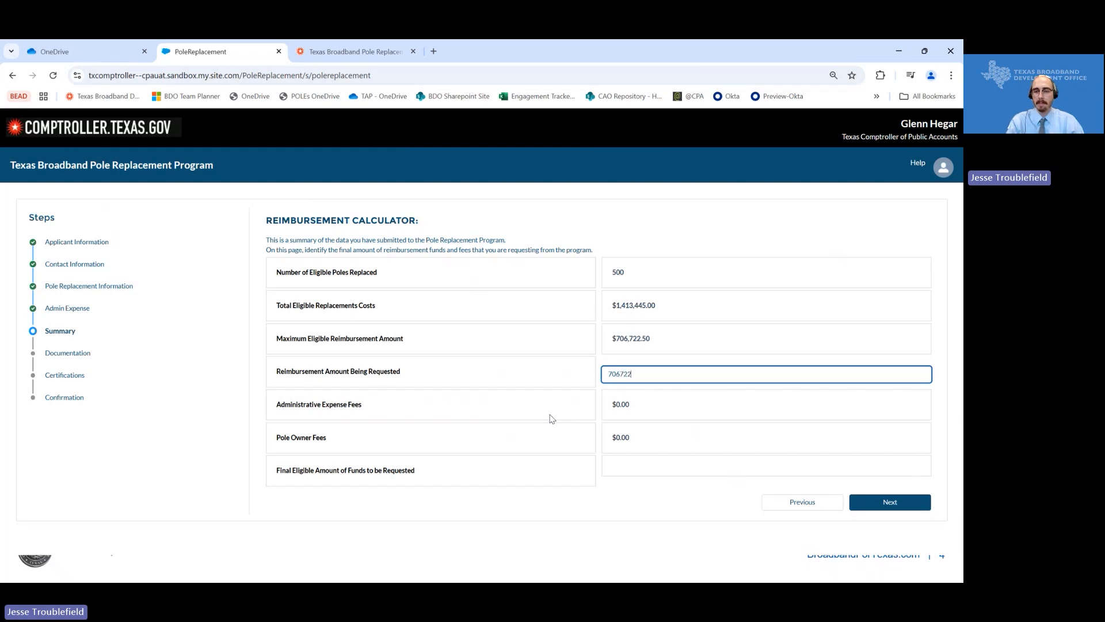
{"action": "type", "text": "0"}
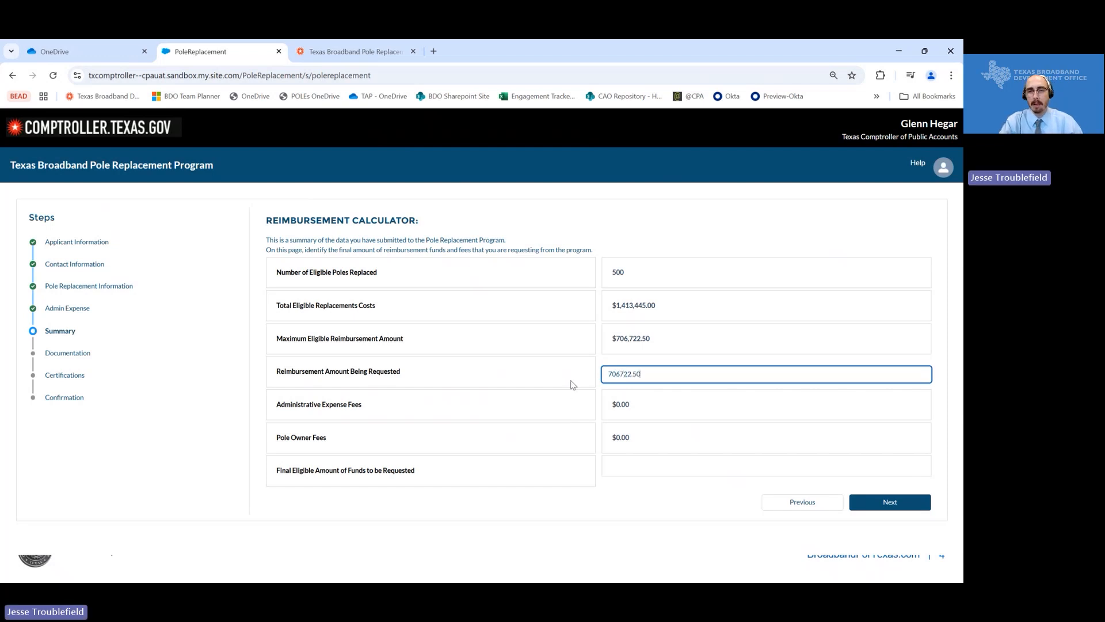
{"action": "left_click", "coordinate": [572, 384]}
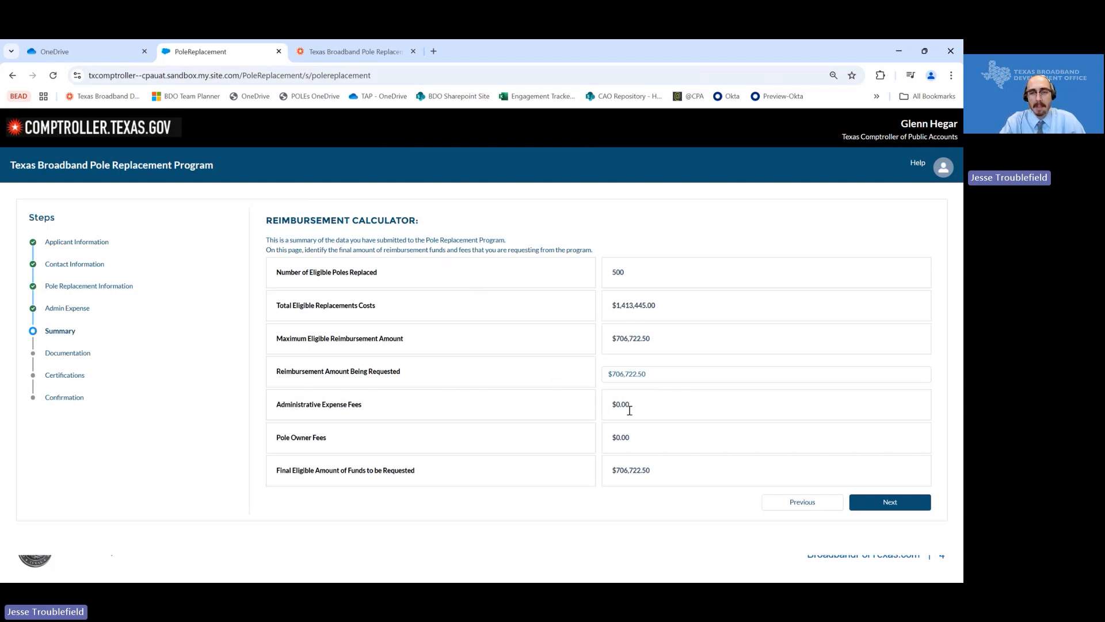
- Review the requested amount, admin and pole owner fees, and $706,722.50 final eligible amount, then continue
{"action": "triple_click", "coordinate": [627, 469]}
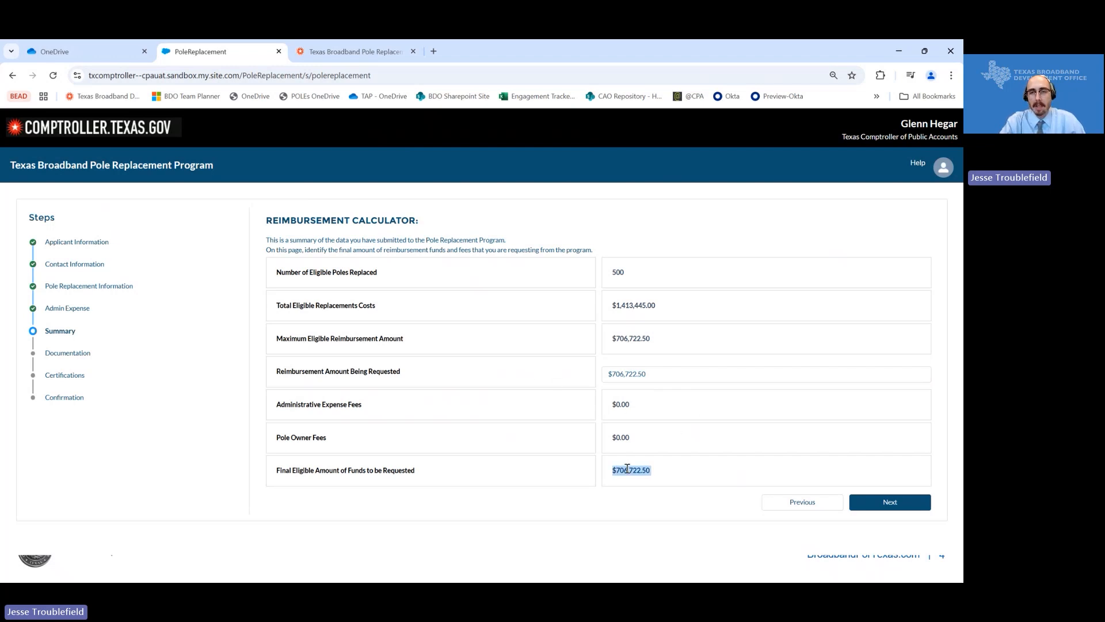
{"action": "triple_click", "coordinate": [649, 374]}
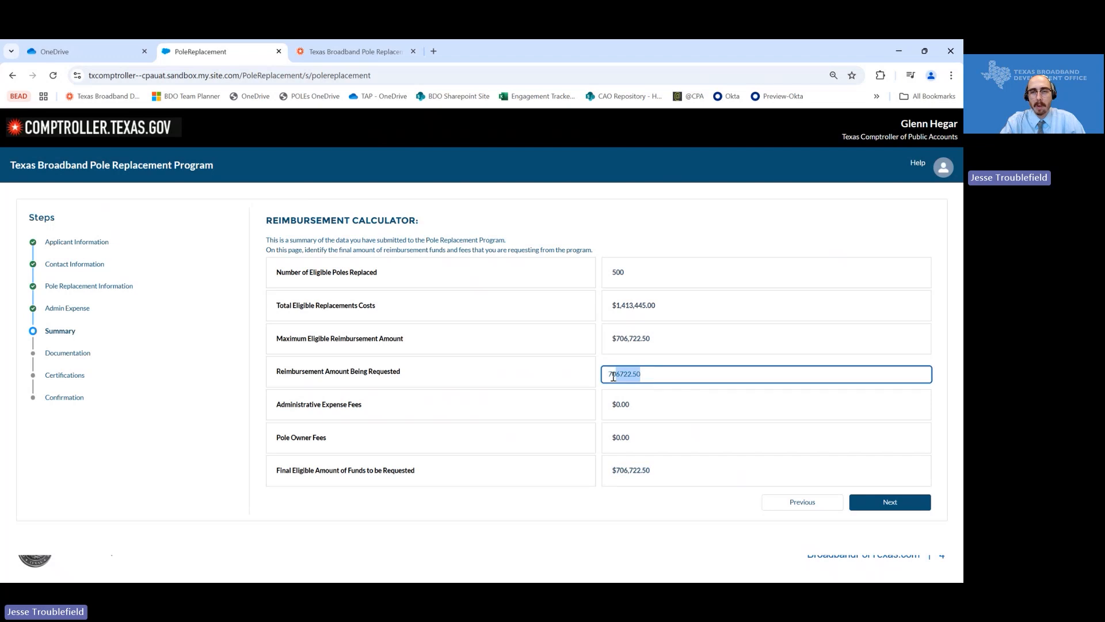
{"action": "triple_click", "coordinate": [643, 407]}
{"action": "triple_click", "coordinate": [637, 439]}
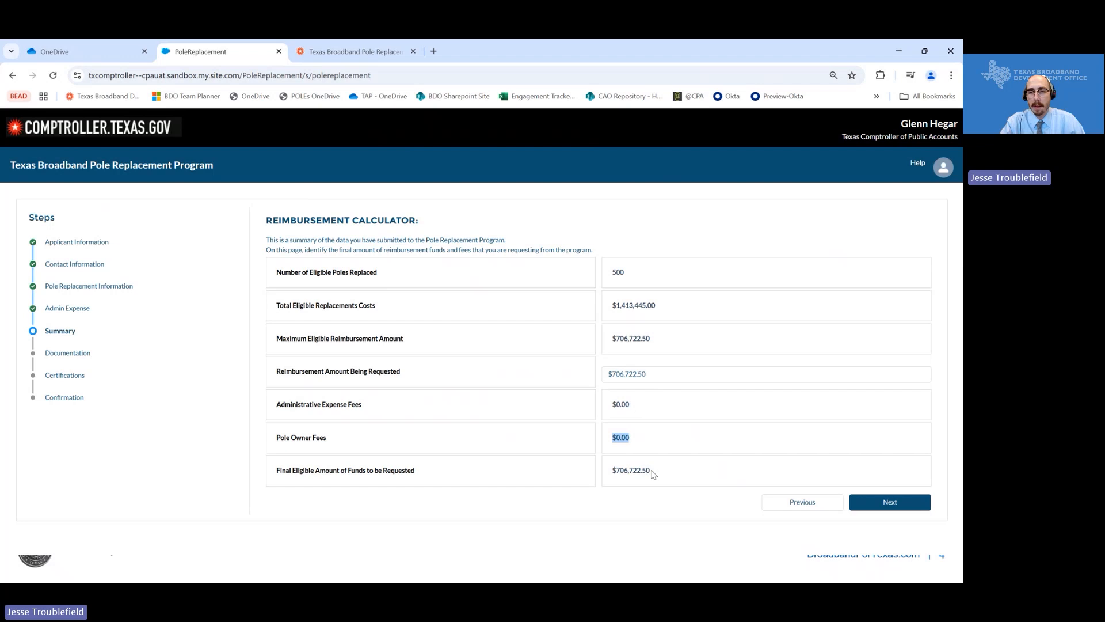
{"action": "left_click_drag", "start_coordinate": [652, 471], "coordinate": [613, 473]}
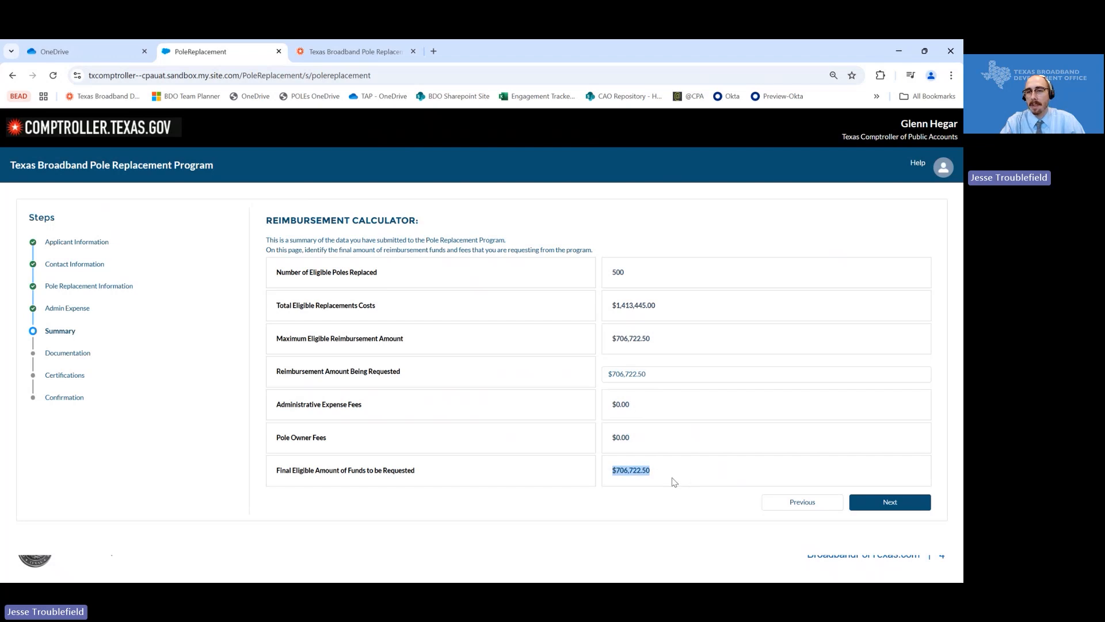
{"action": "left_click", "coordinate": [878, 502]}
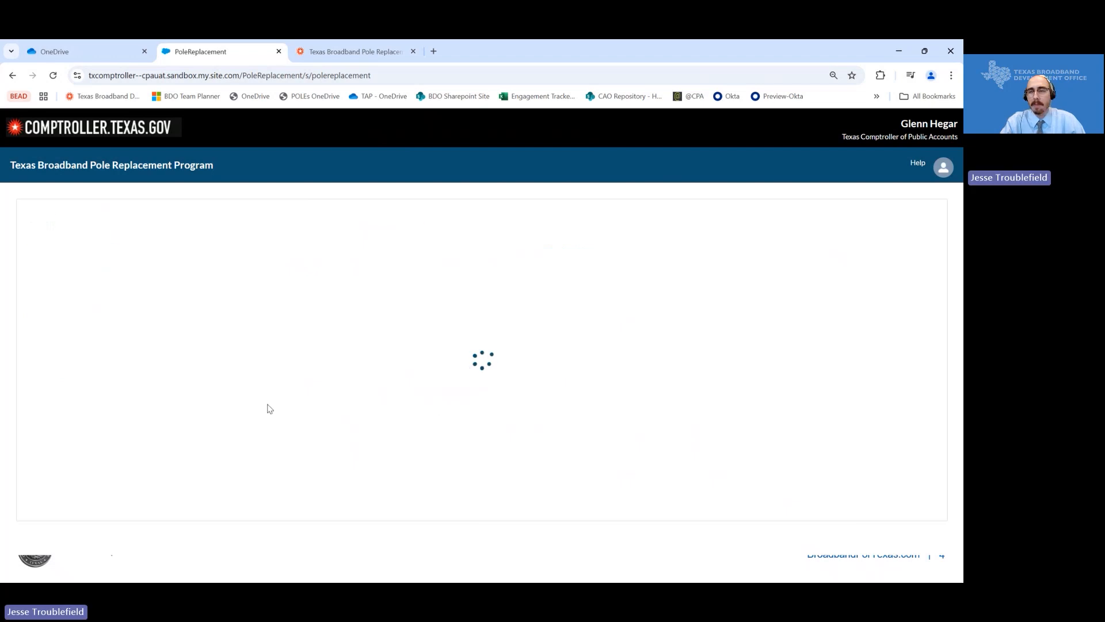
- Upload the Pole Owner and Service Provider Contact List file
{"action": "scroll", "coordinate": [429, 394], "scroll_direction": "down", "scroll_amount": 1}
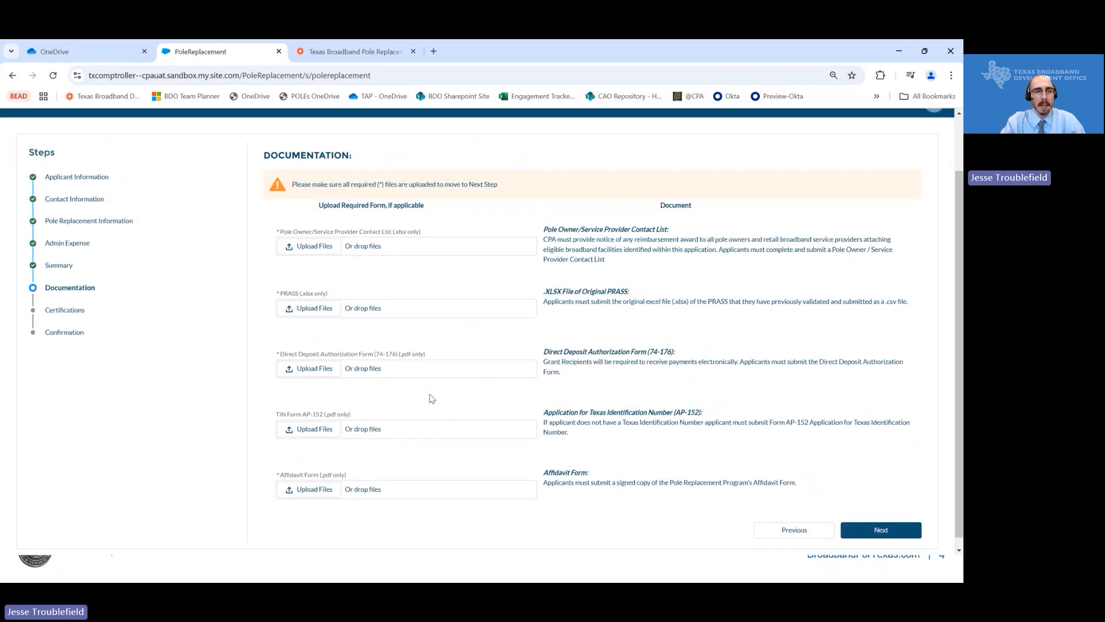
{"action": "left_click", "coordinate": [318, 249]}
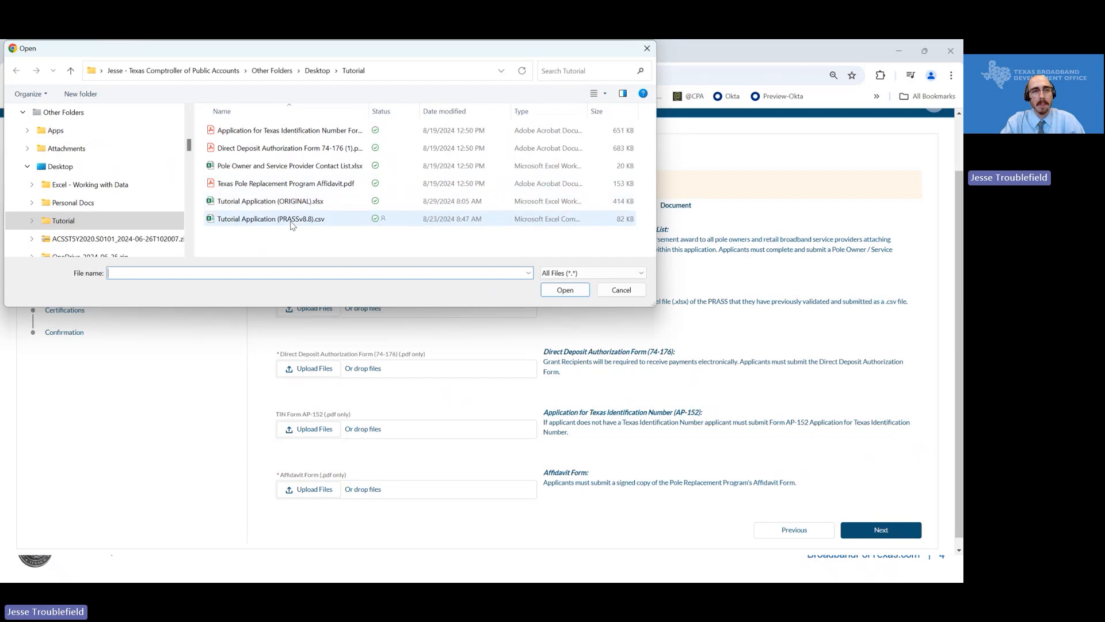
{"action": "left_click", "coordinate": [293, 167]}
{"action": "left_click", "coordinate": [565, 292]}
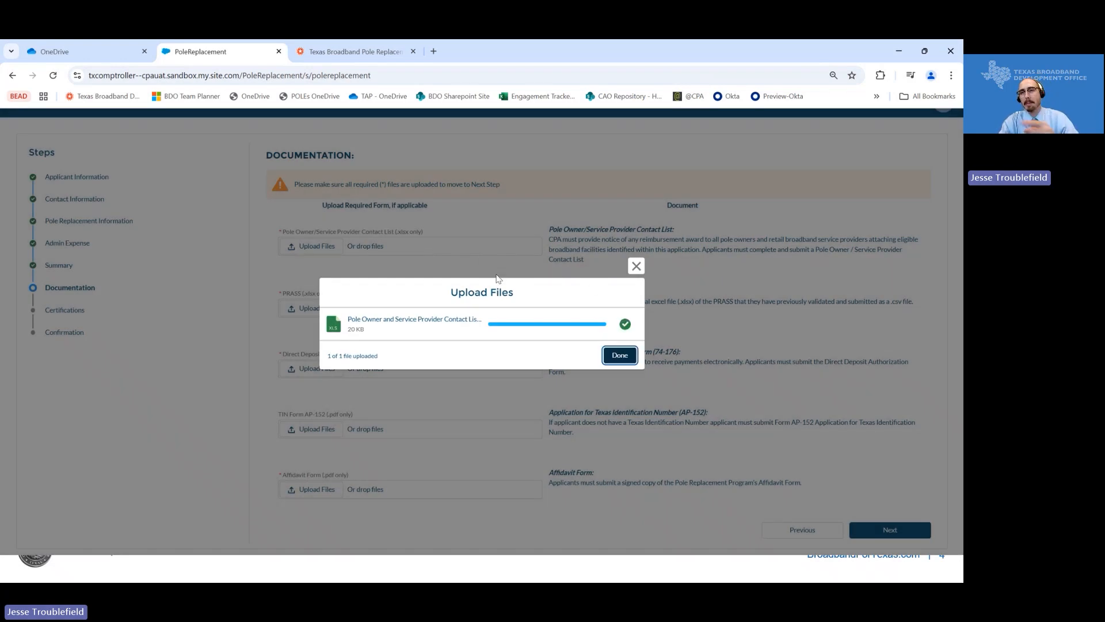
{"action": "left_click", "coordinate": [618, 355]}
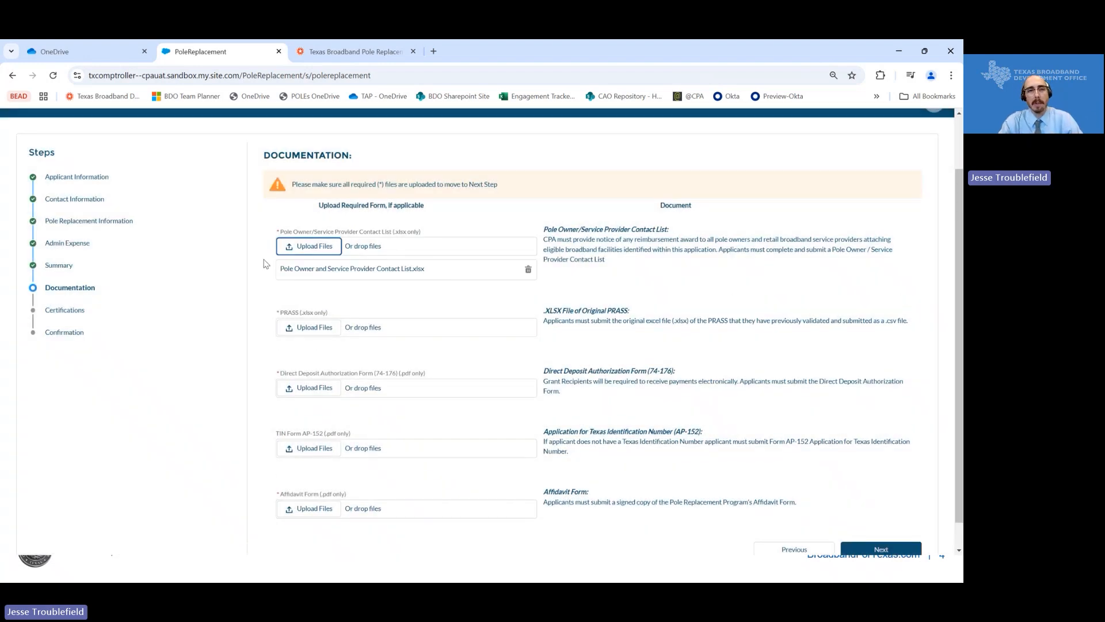
- Try uploading the PRASS .csv file as the PRASS document
{"action": "left_click", "coordinate": [315, 328]}
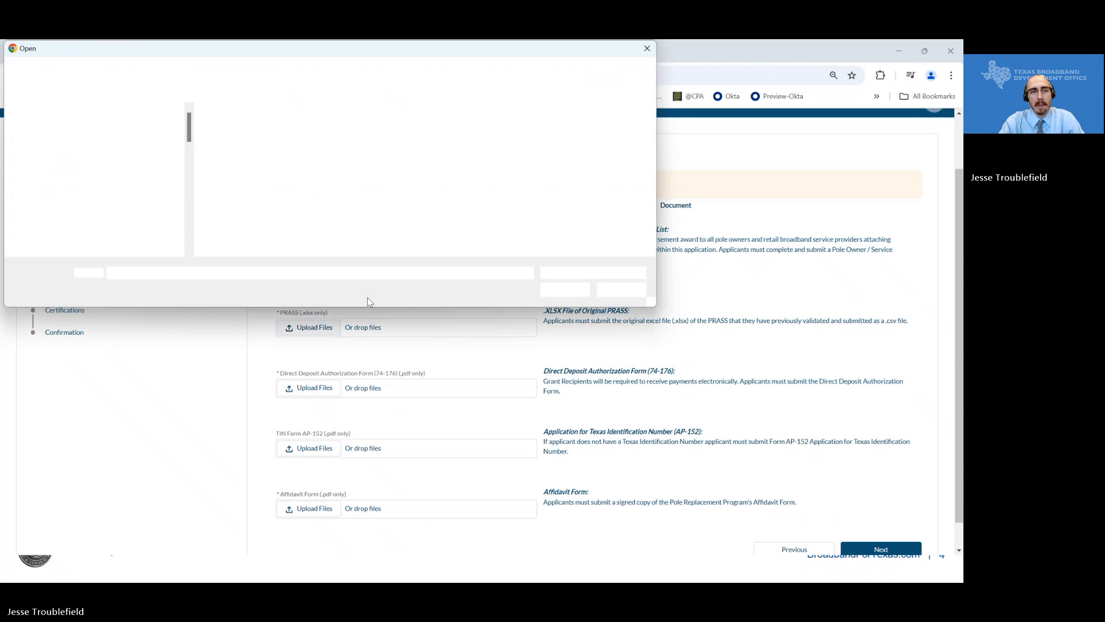
{"action": "left_click", "coordinate": [266, 220]}
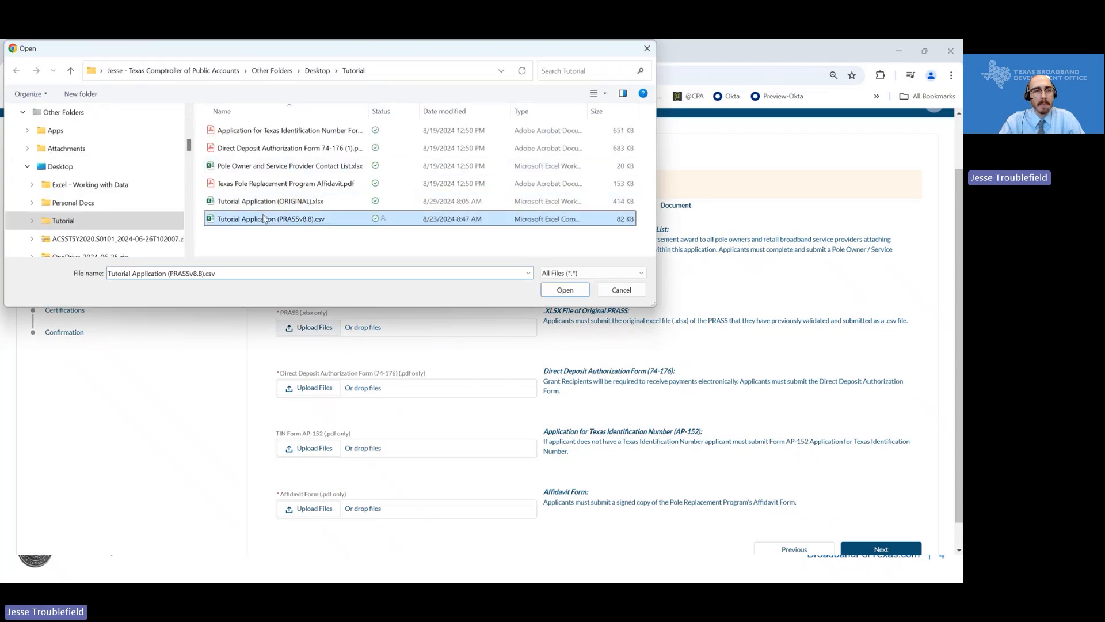
{"action": "left_click", "coordinate": [578, 291]}
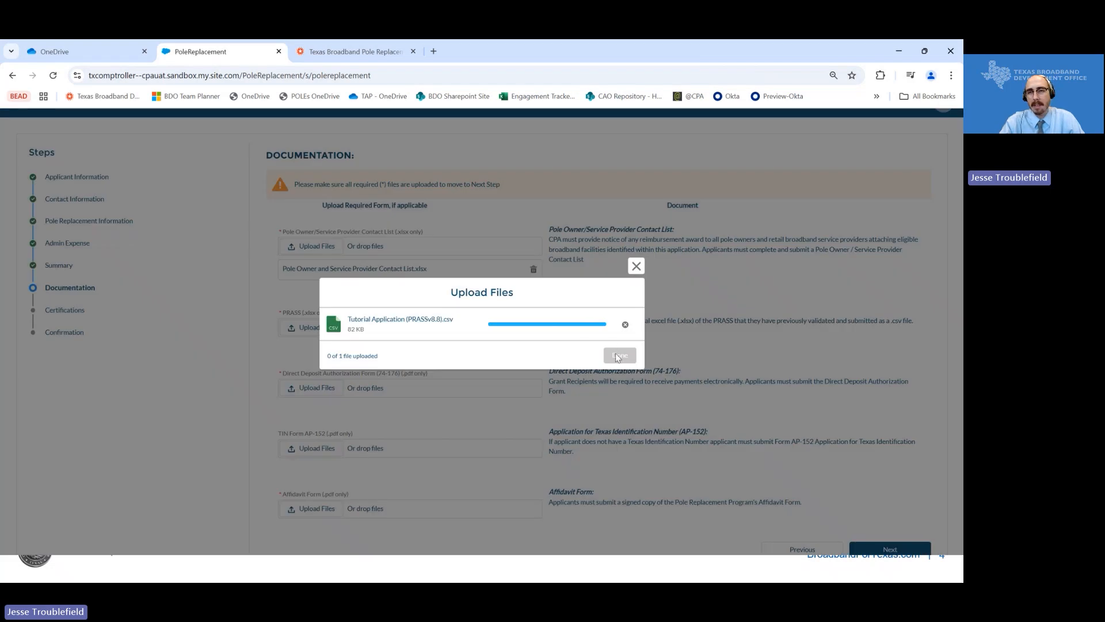
{"action": "left_click", "coordinate": [619, 356]}
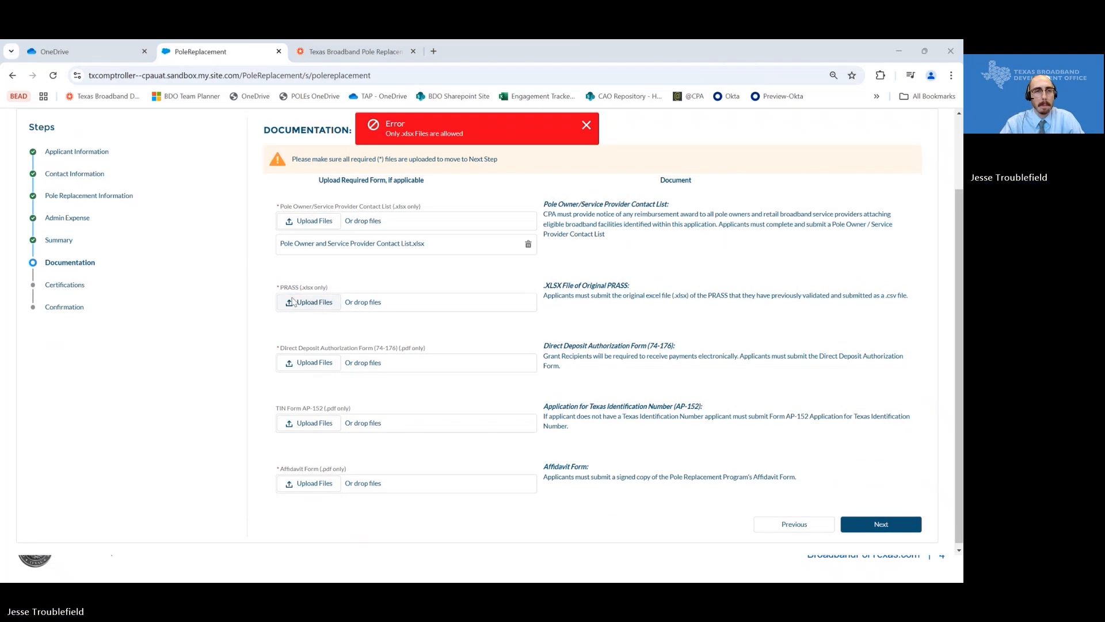
- Upload Tutorial Application (ORIGINAL).xlsx as the PRASS document instead
{"action": "left_click", "coordinate": [302, 301]}
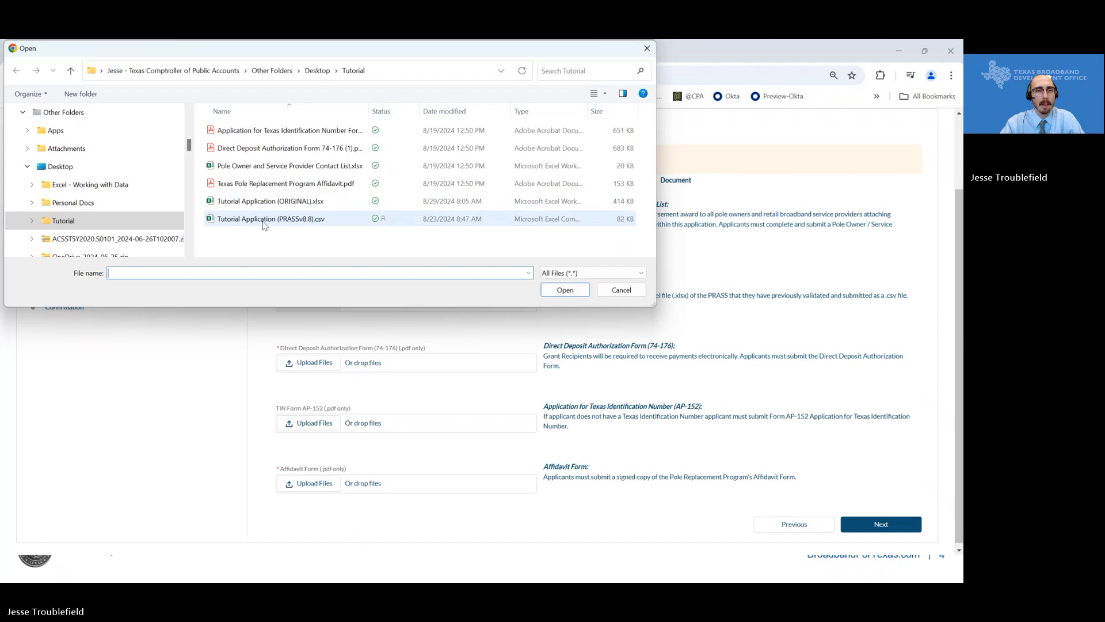
{"action": "left_click", "coordinate": [270, 201]}
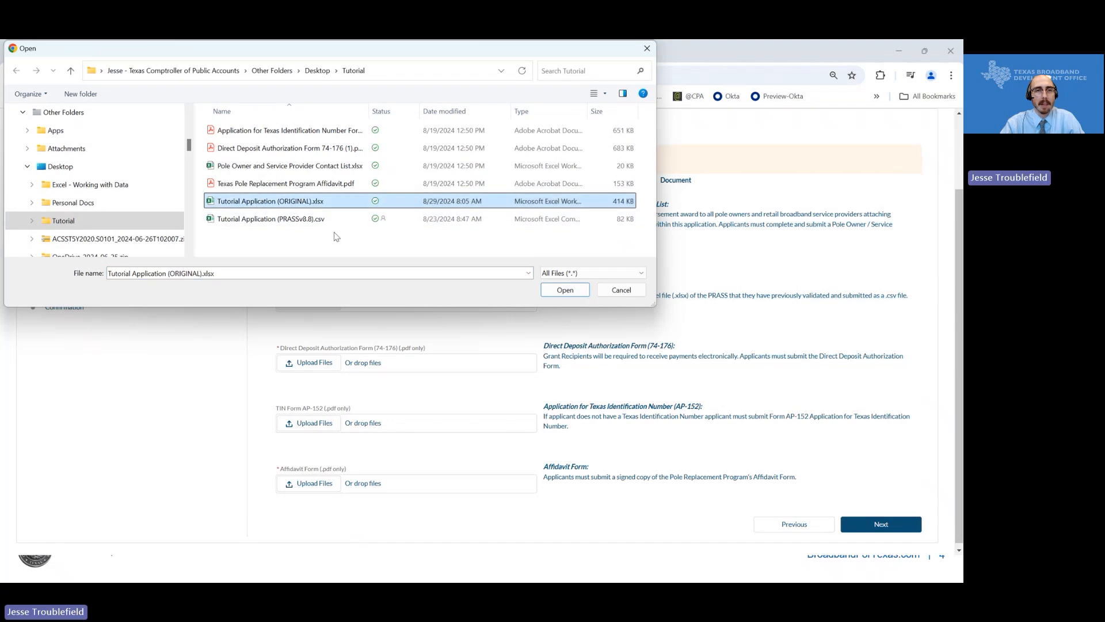
{"action": "double_click", "coordinate": [316, 201]}
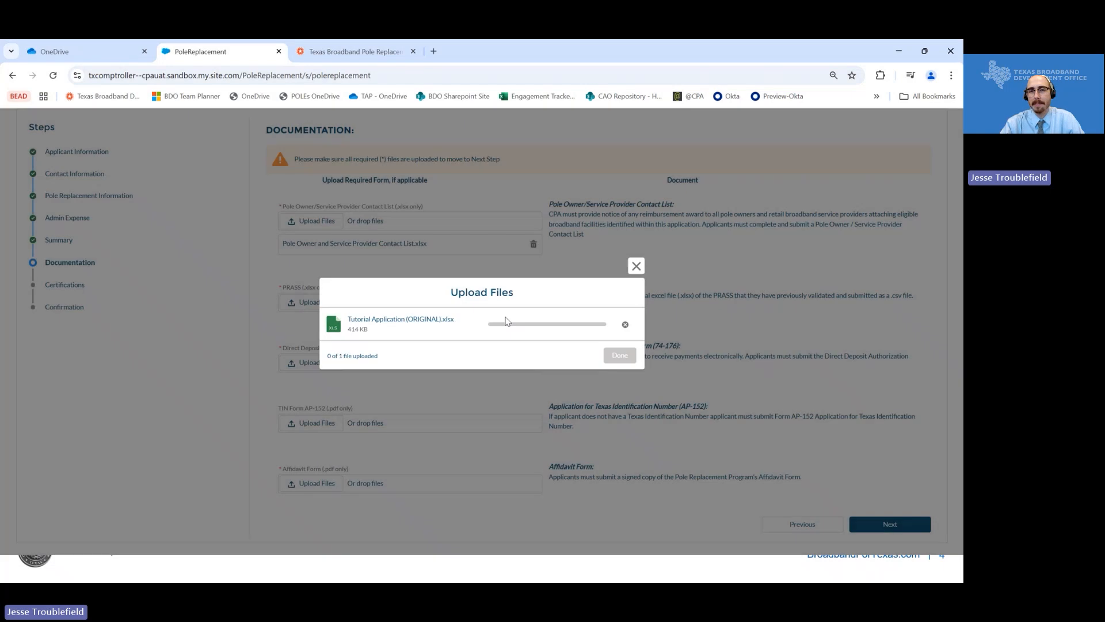
{"action": "left_click", "coordinate": [619, 356]}
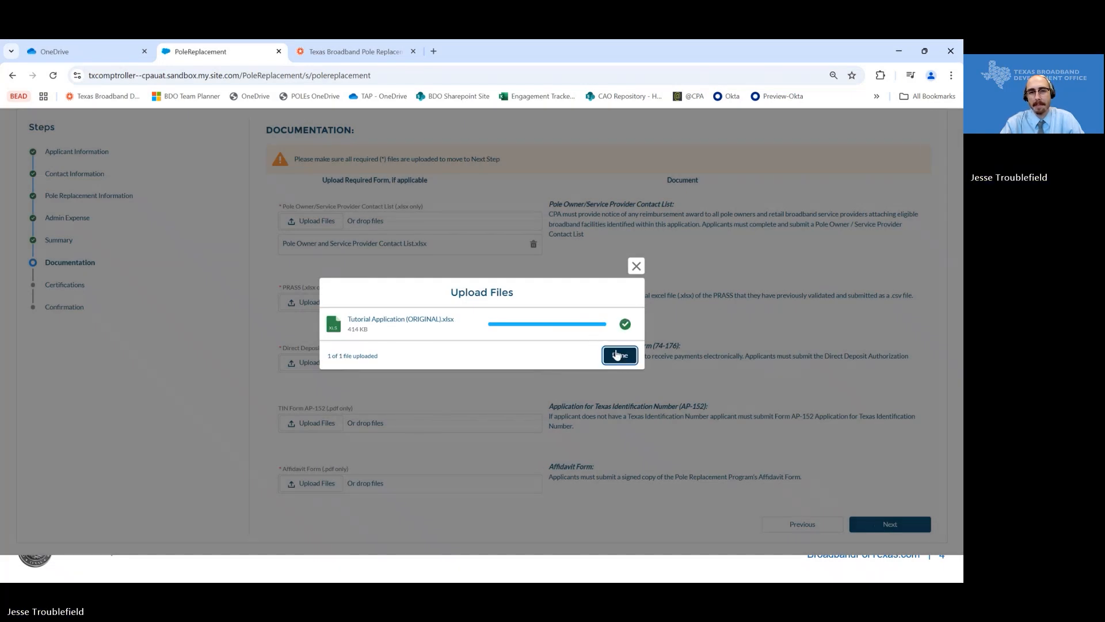
{"action": "scroll", "coordinate": [321, 366], "scroll_direction": "down", "scroll_amount": 1}
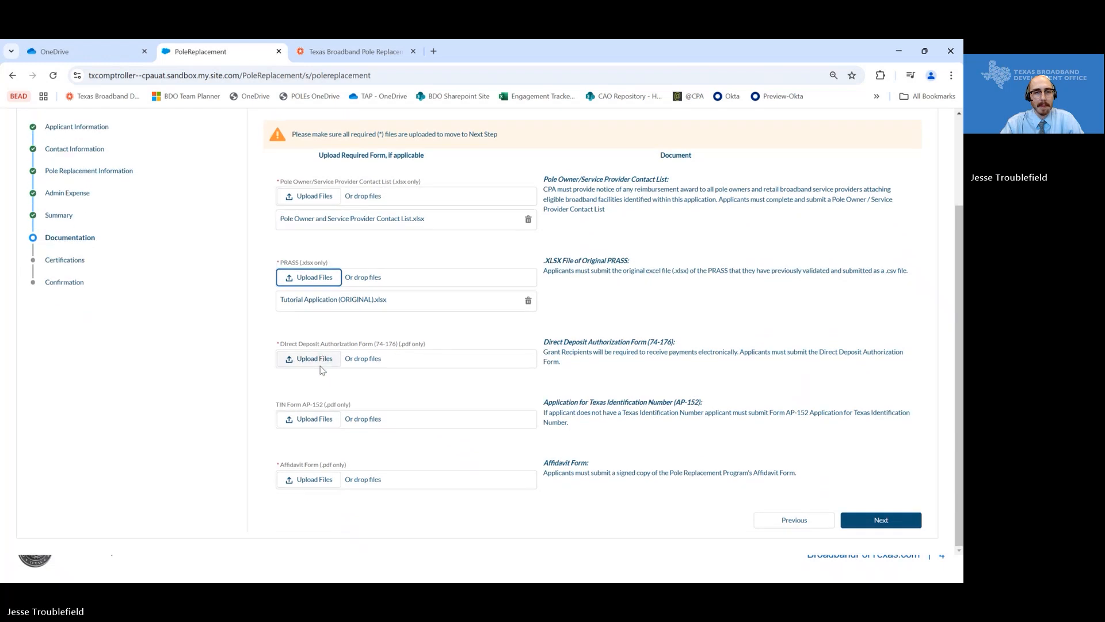
- Upload the Direct Deposit Authorization Form PDF
{"action": "left_click", "coordinate": [302, 354]}
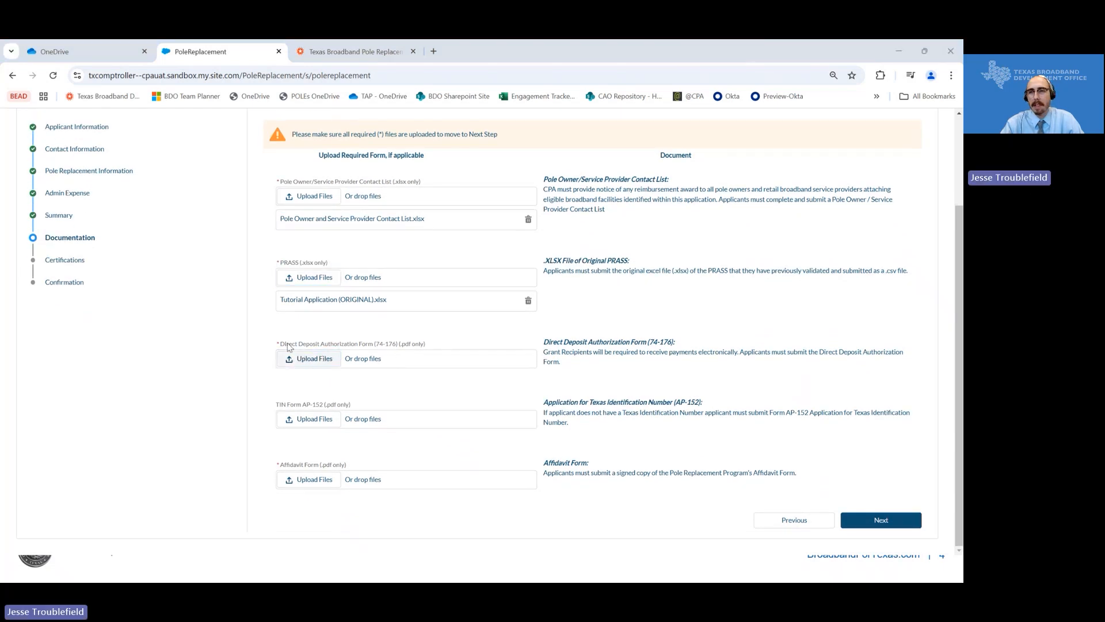
{"action": "left_click", "coordinate": [305, 358]}
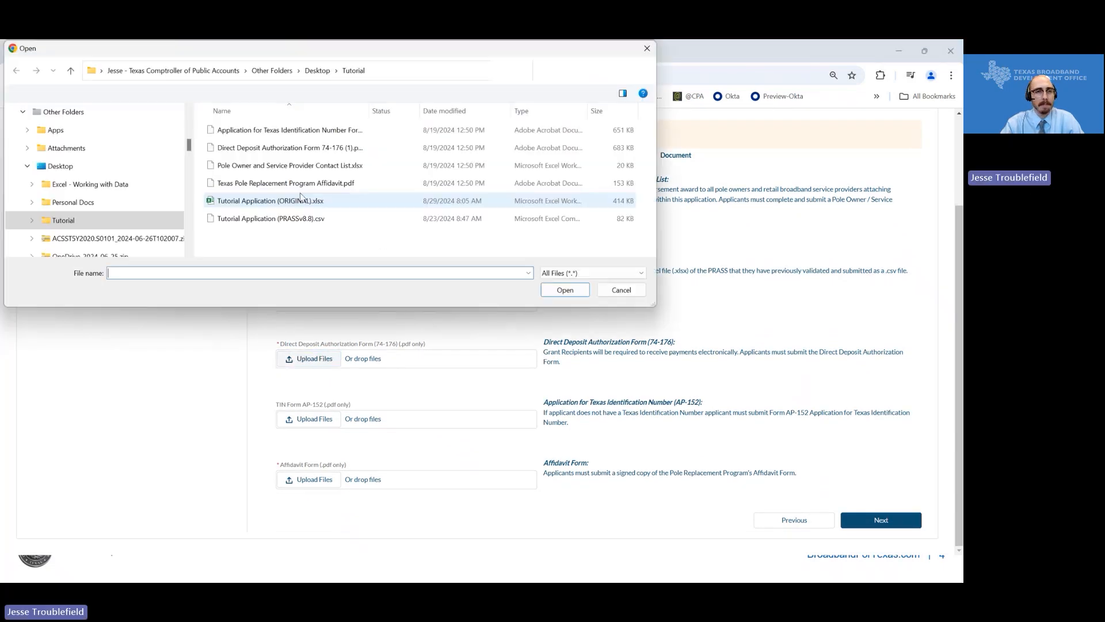
{"action": "left_click", "coordinate": [294, 150]}
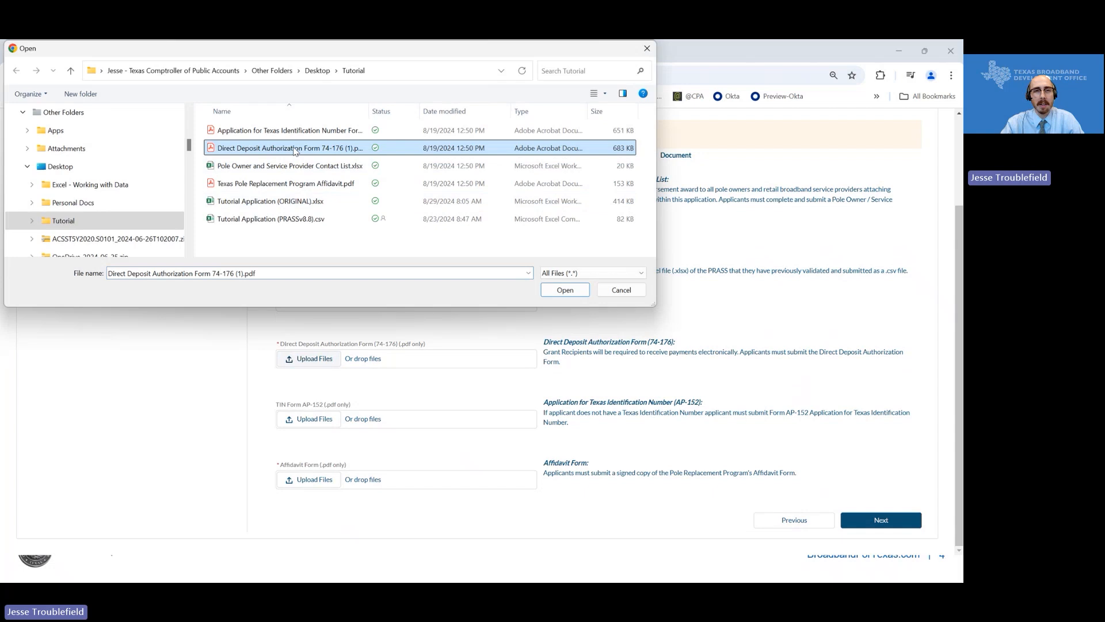
{"action": "left_click", "coordinate": [582, 292]}
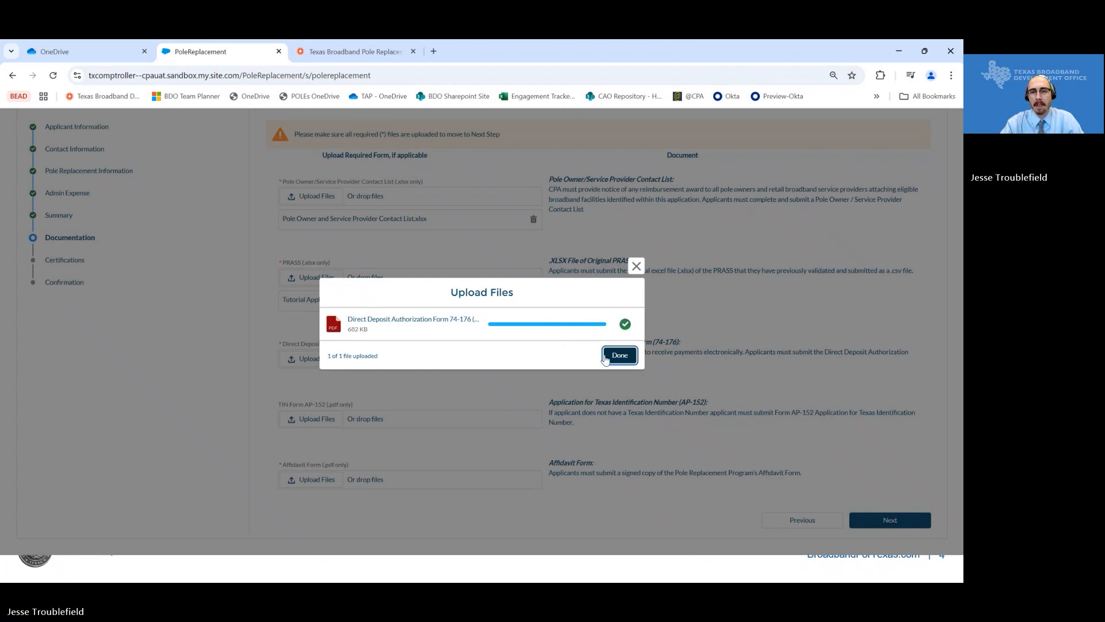
{"action": "left_click", "coordinate": [618, 355]}
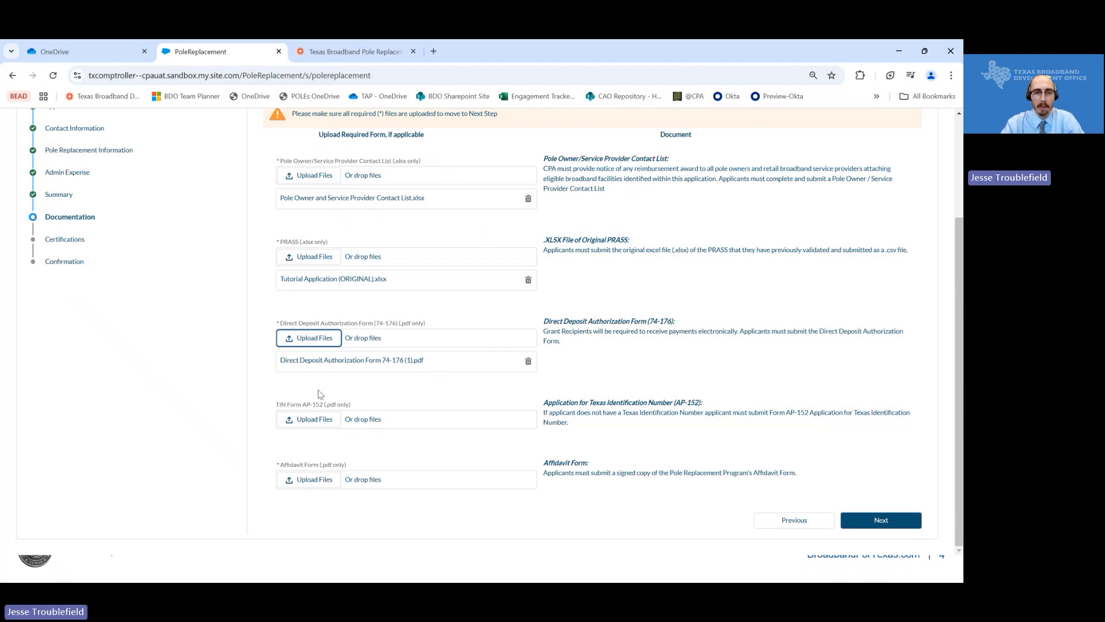
- Upload the Pole Replacement Program Affidavit PDF and advance to Certifications
{"action": "left_click", "coordinate": [309, 482]}
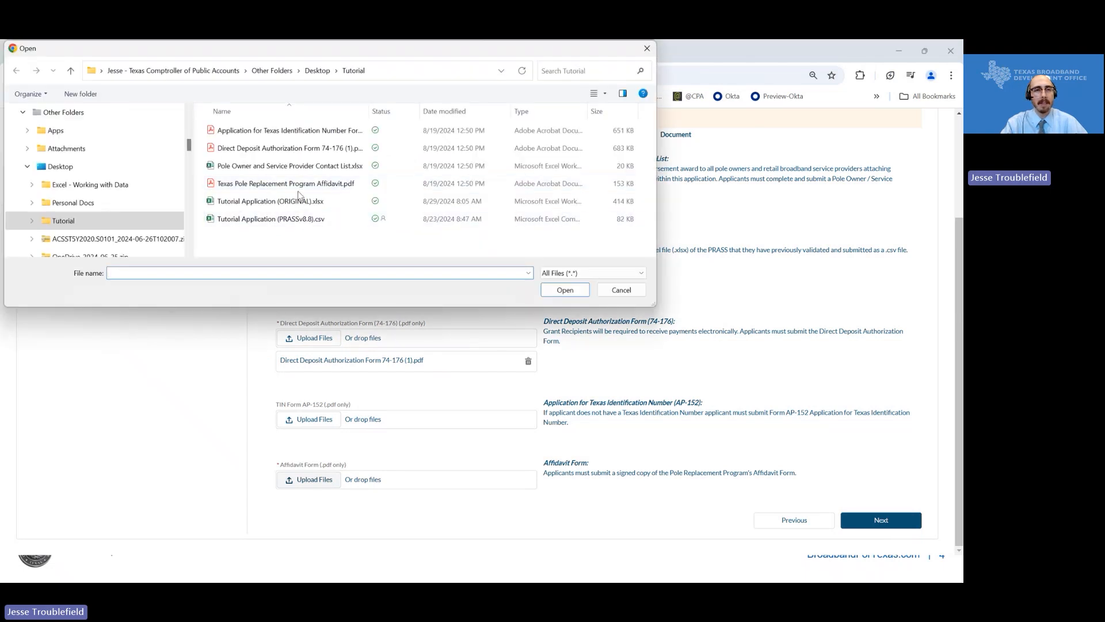
{"action": "left_click", "coordinate": [309, 184]}
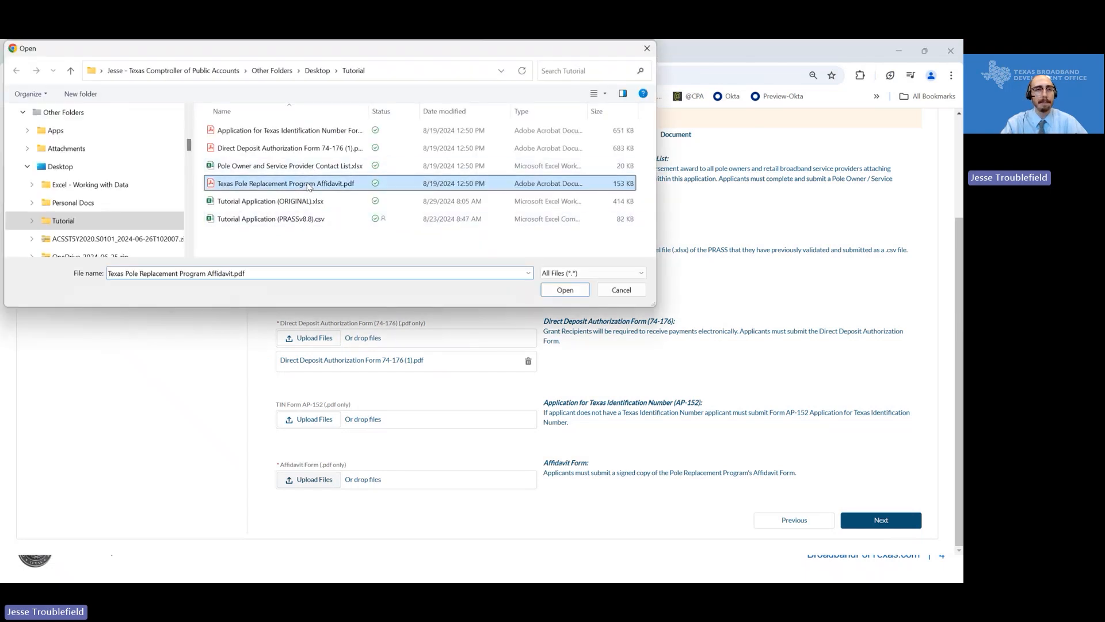
{"action": "left_click", "coordinate": [565, 290]}
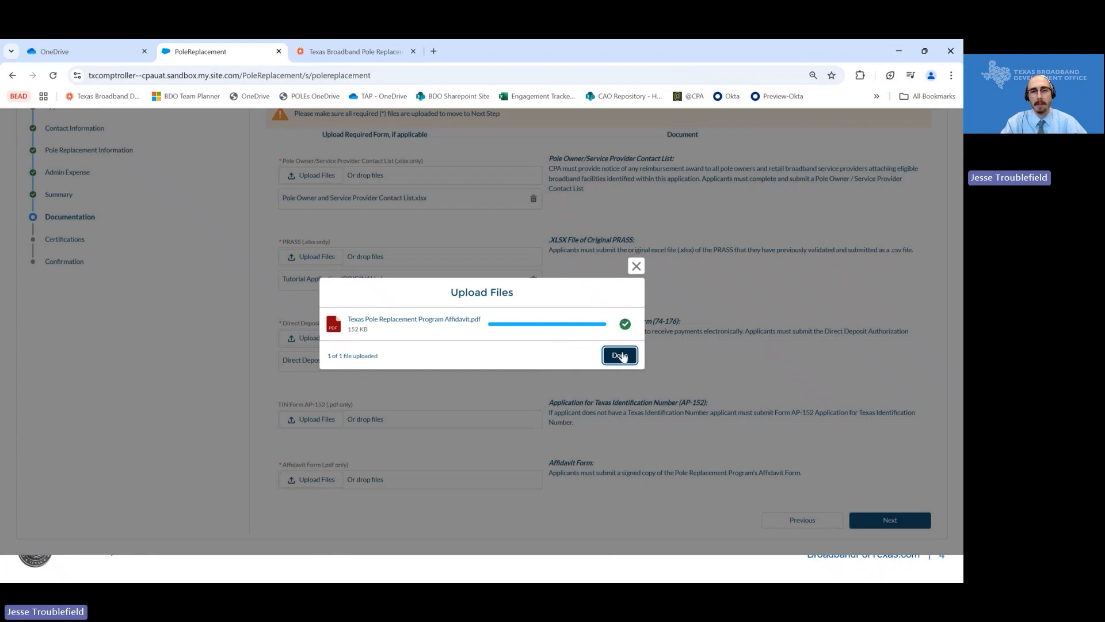
{"action": "left_click", "coordinate": [620, 355]}
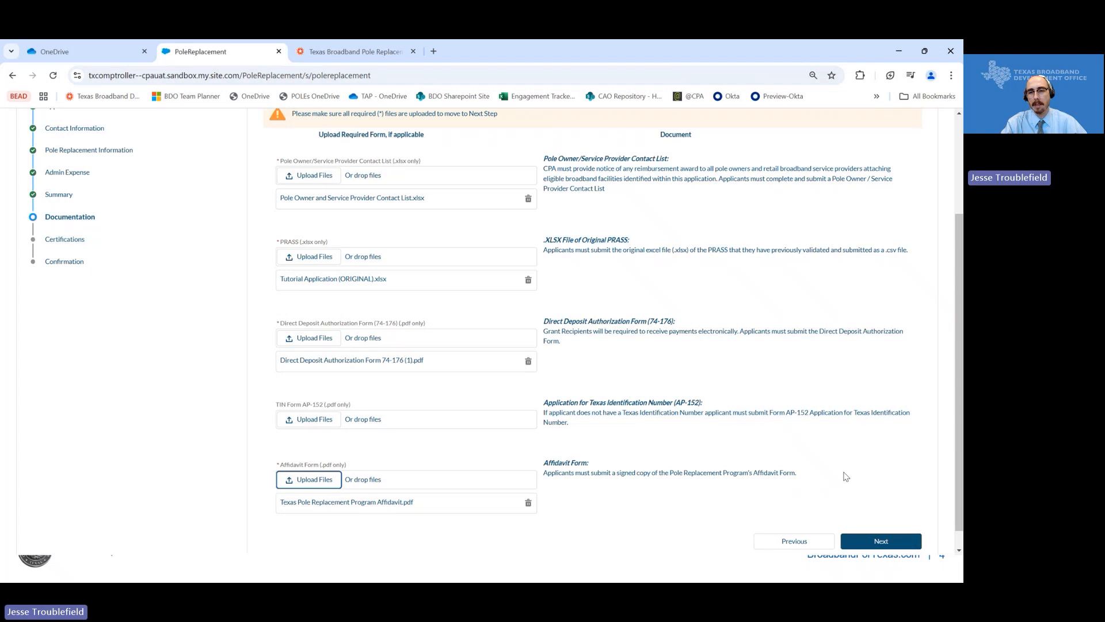
{"action": "scroll", "coordinate": [844, 474], "scroll_direction": "down", "scroll_amount": 1}
{"action": "left_click", "coordinate": [852, 519]}
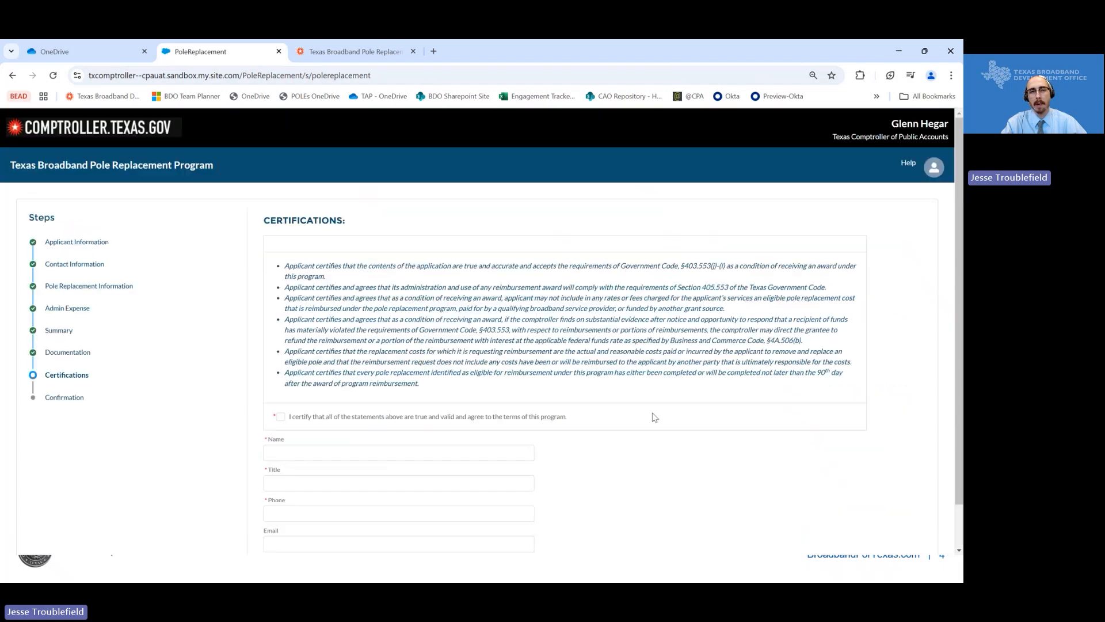
- Tick the certification checkbox, enter the signer's name, title and phone, and submit the application
{"action": "scroll", "coordinate": [332, 381], "scroll_direction": "down", "scroll_amount": 1}
{"action": "left_click", "coordinate": [280, 369]}
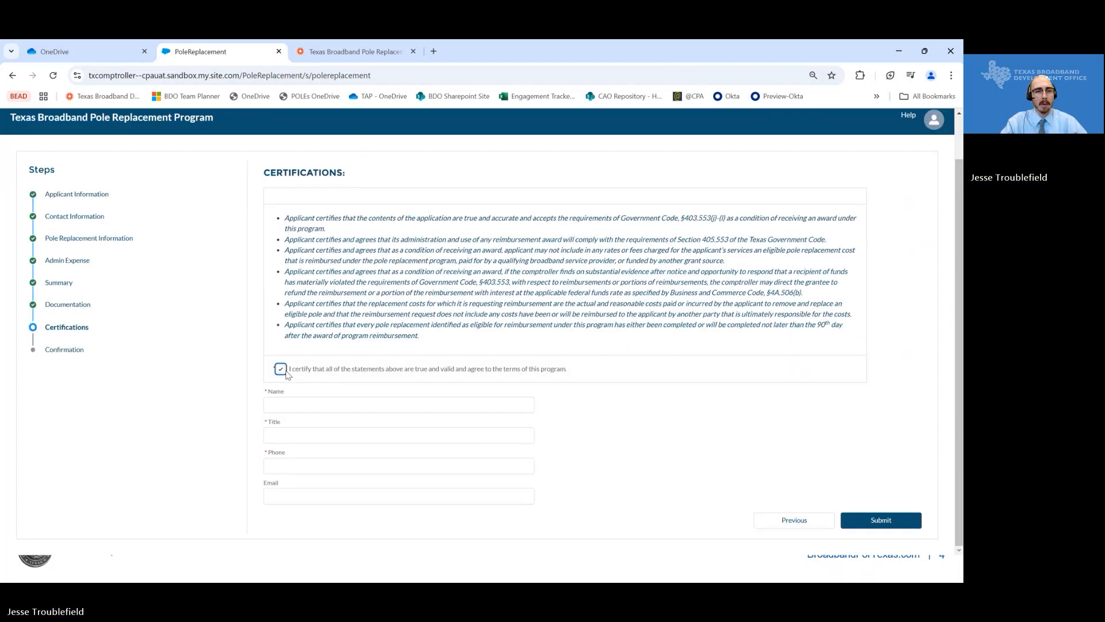
{"action": "left_click", "coordinate": [370, 404]}
{"action": "type", "text": "TEST"}
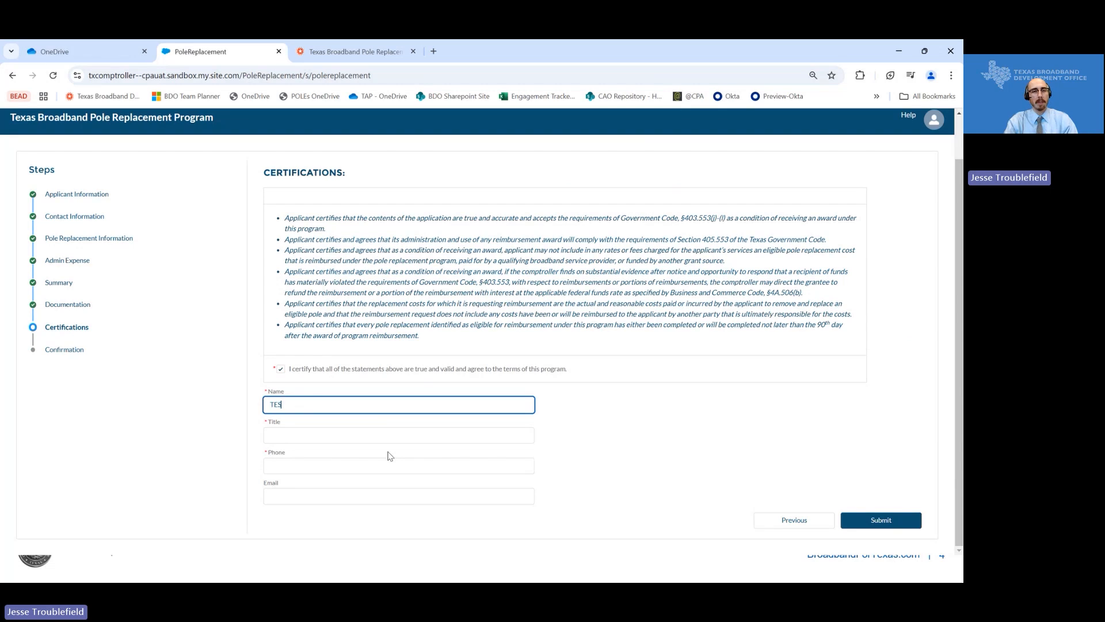
{"action": "key", "text": "Tab"}
{"action": "key", "text": "Tab"}
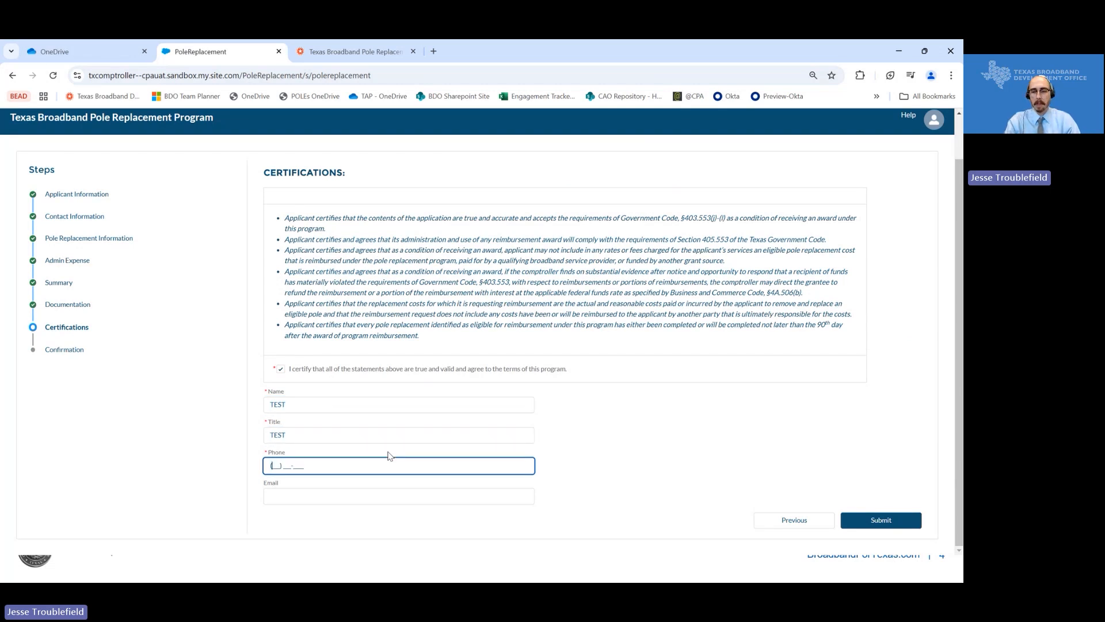
{"action": "type", "text": "123) 123-1231"}
{"action": "key", "text": "Tab"}
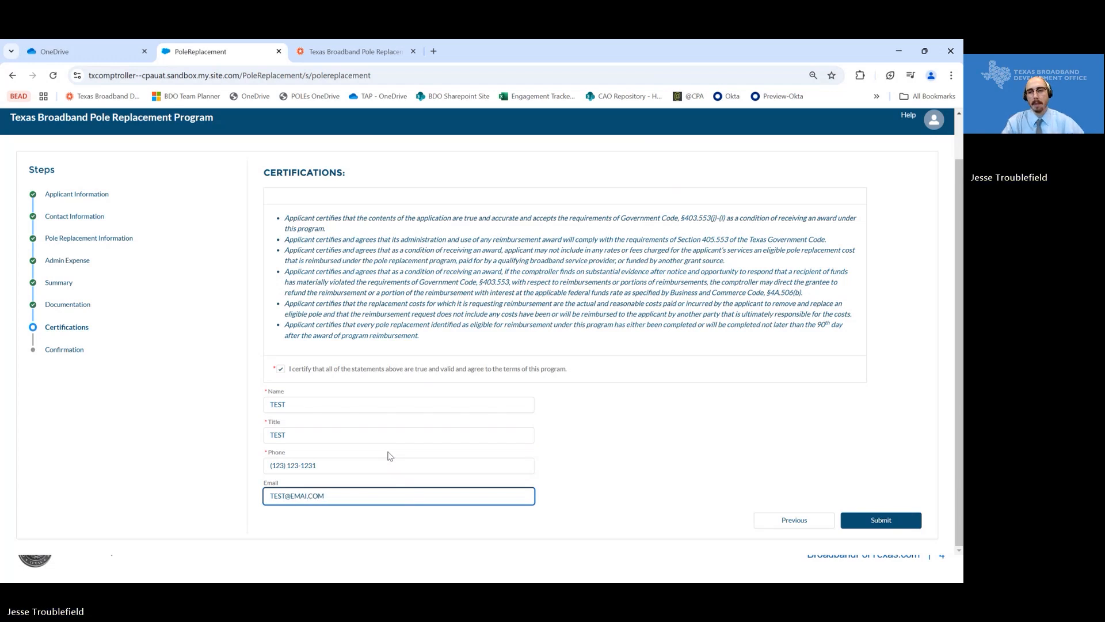
{"action": "left_click", "coordinate": [889, 520]}
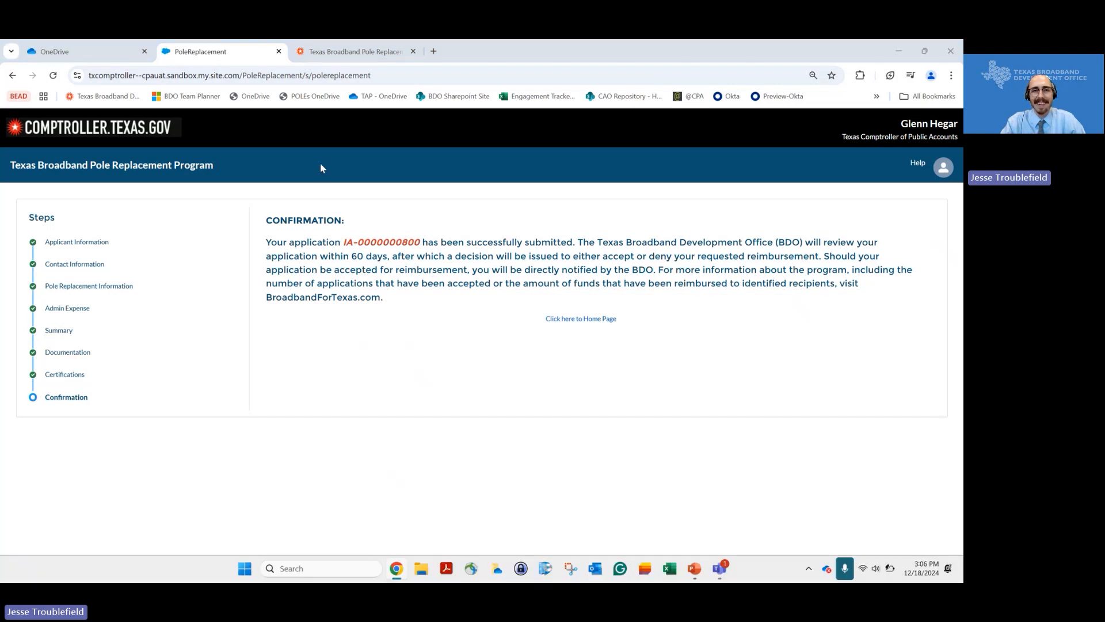
- Bring the slide show forward and advance to the Summary slide
{"action": "key", "text": "super+Tab"}
{"action": "left_click", "coordinate": [492, 172]}
{"action": "left_click", "coordinate": [418, 265]}
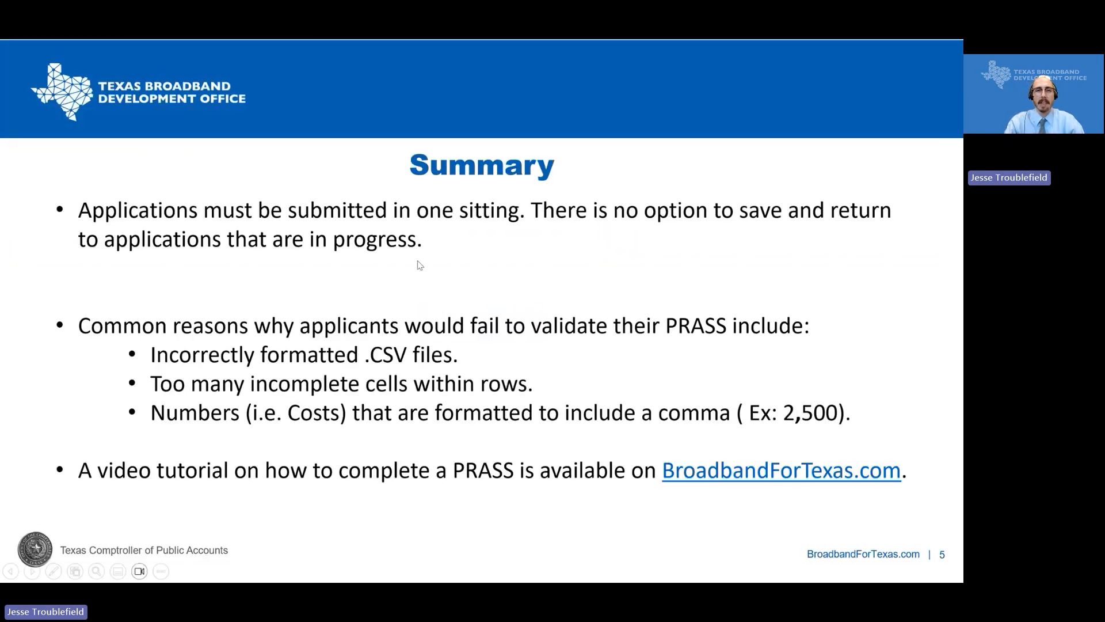